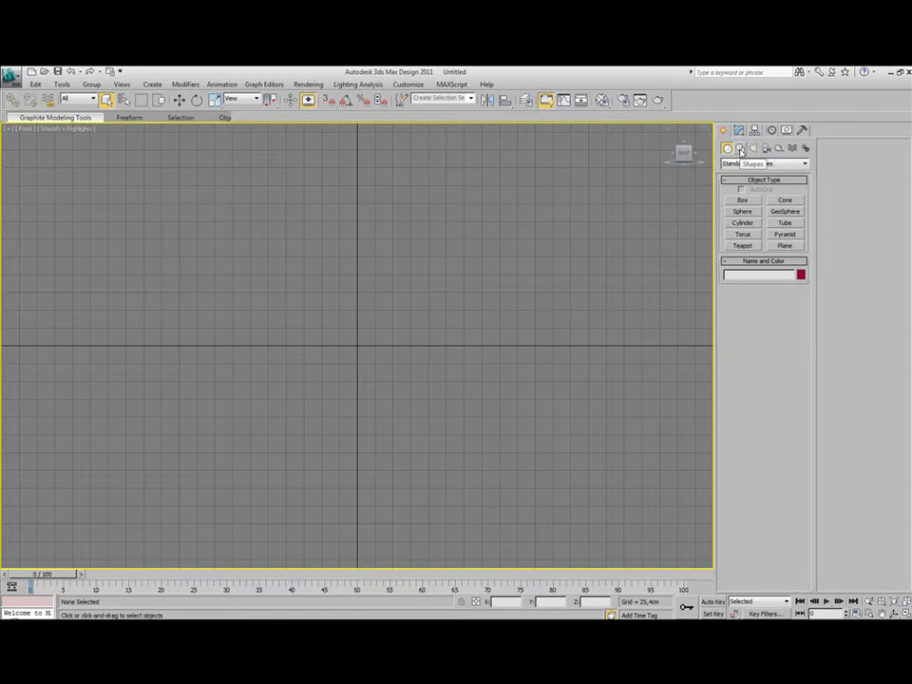
Step: Start a Line spline at the origin in the Front view, running along the base up to the body's top outer corner
click(743, 152)
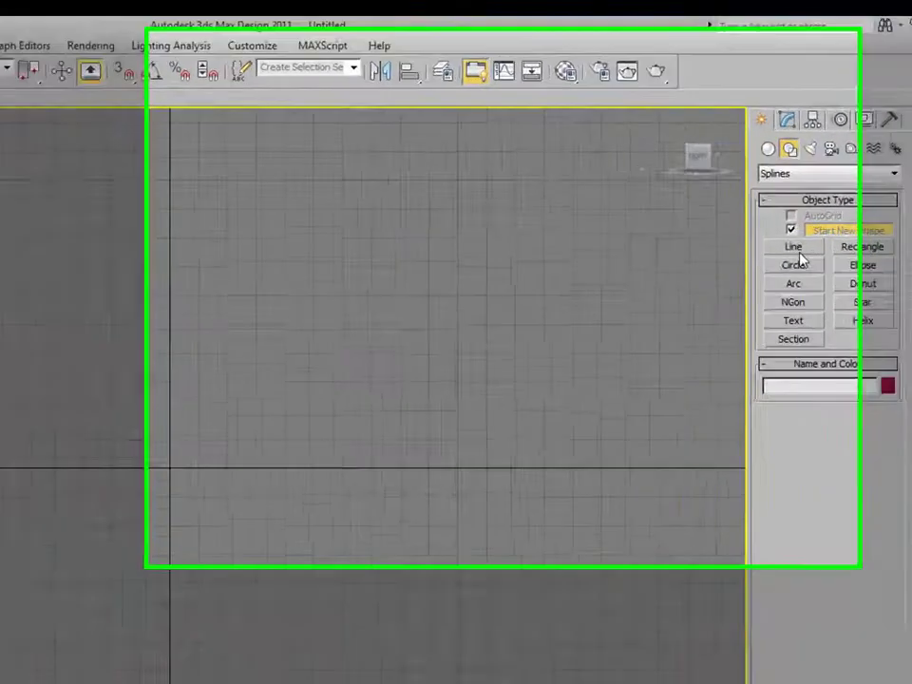
click(744, 209)
mouse_move(102, 552)
middle_down()
mouse_move(69, 579)
mouse_move(93, 619)
middle_up()
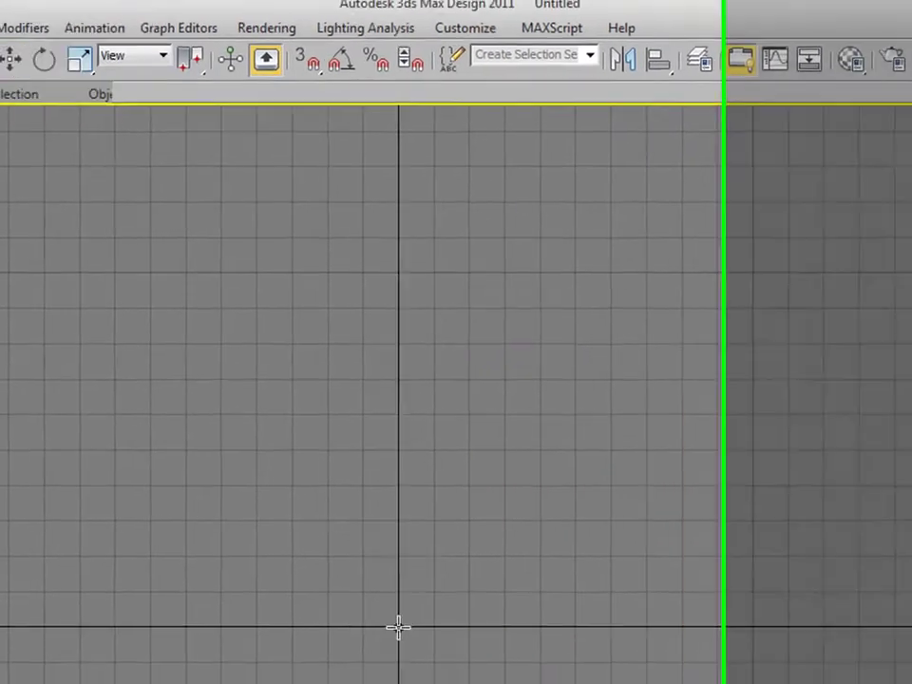
click(603, 616)
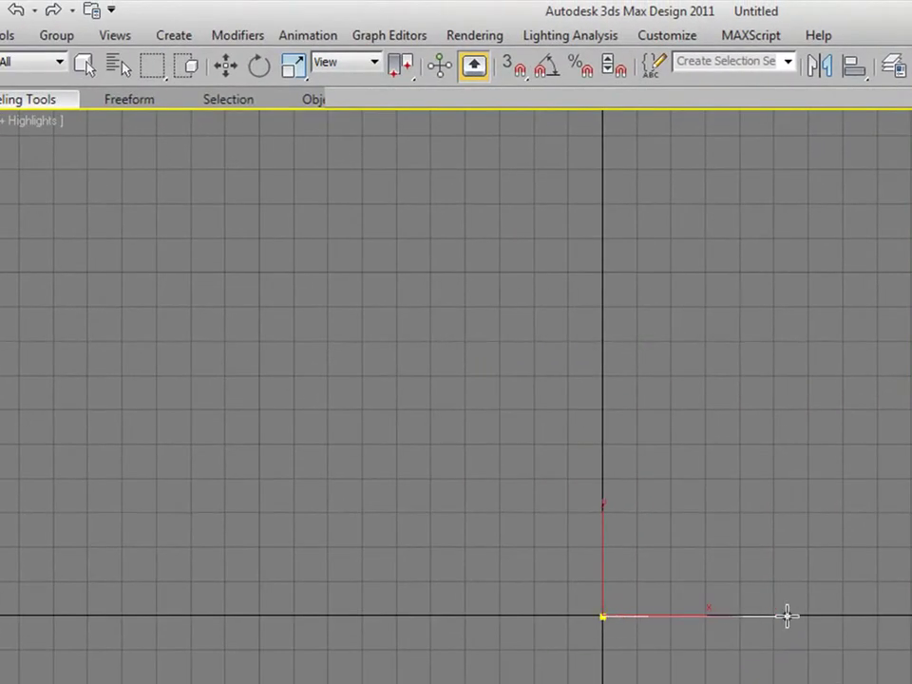
drag(800, 615, 809, 337)
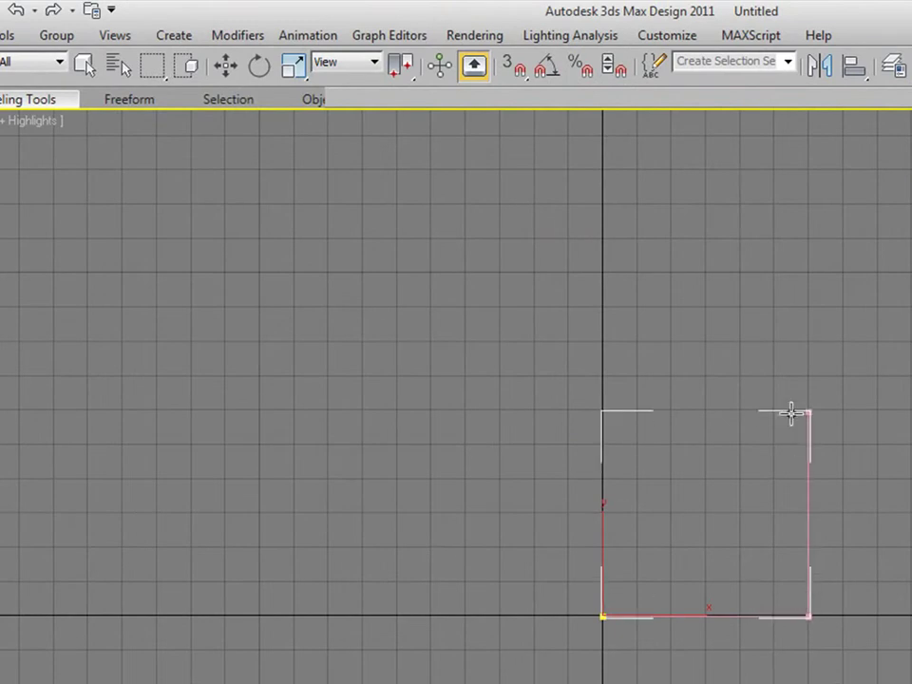
click(809, 338)
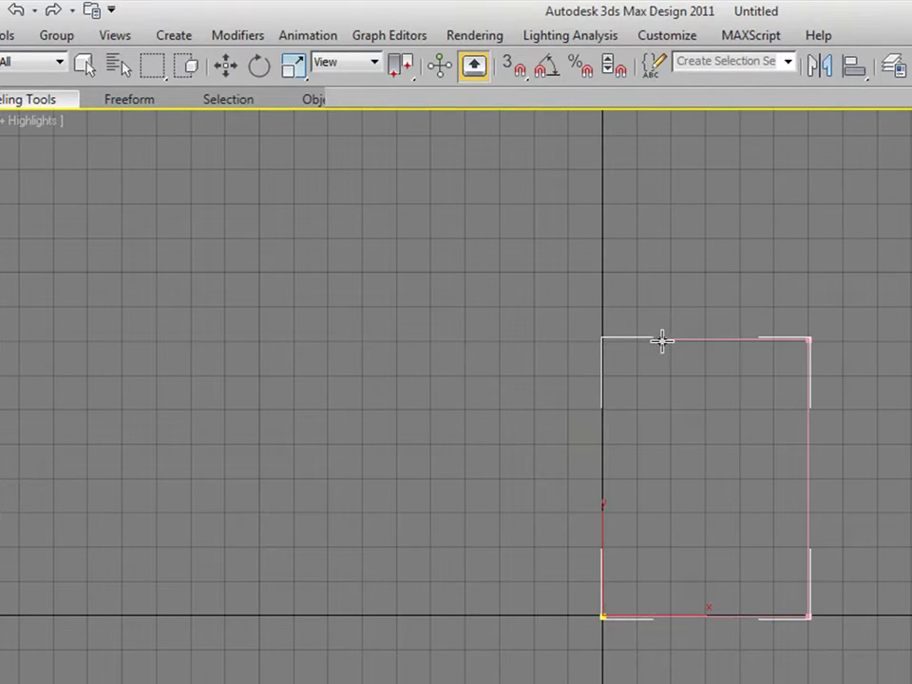
Step: Add the shoulder, stepped neck notches and neck top, ending the profile back at the axis
click(658, 339)
click(658, 321)
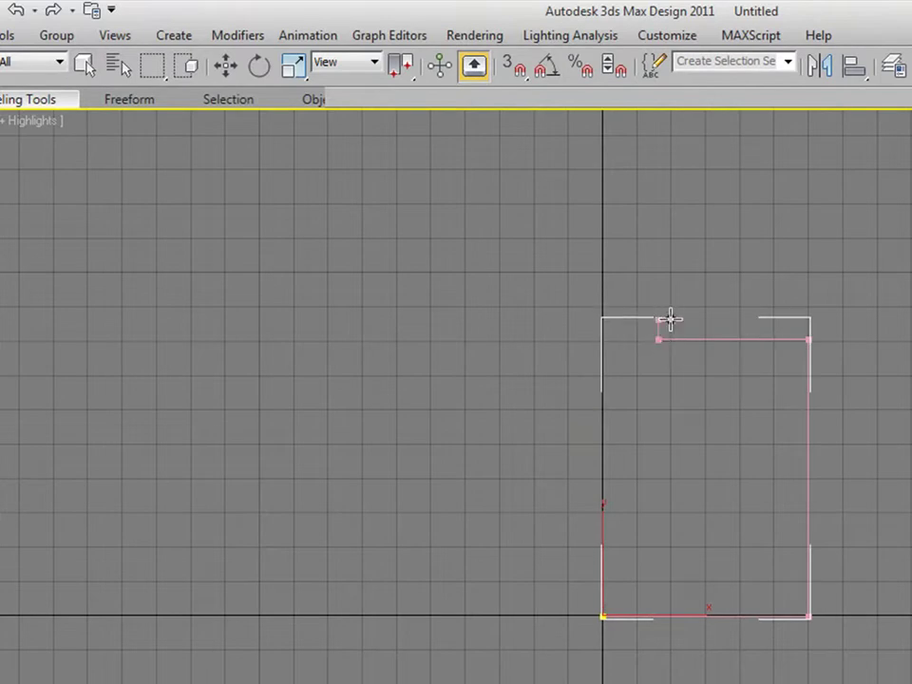
click(680, 320)
click(680, 303)
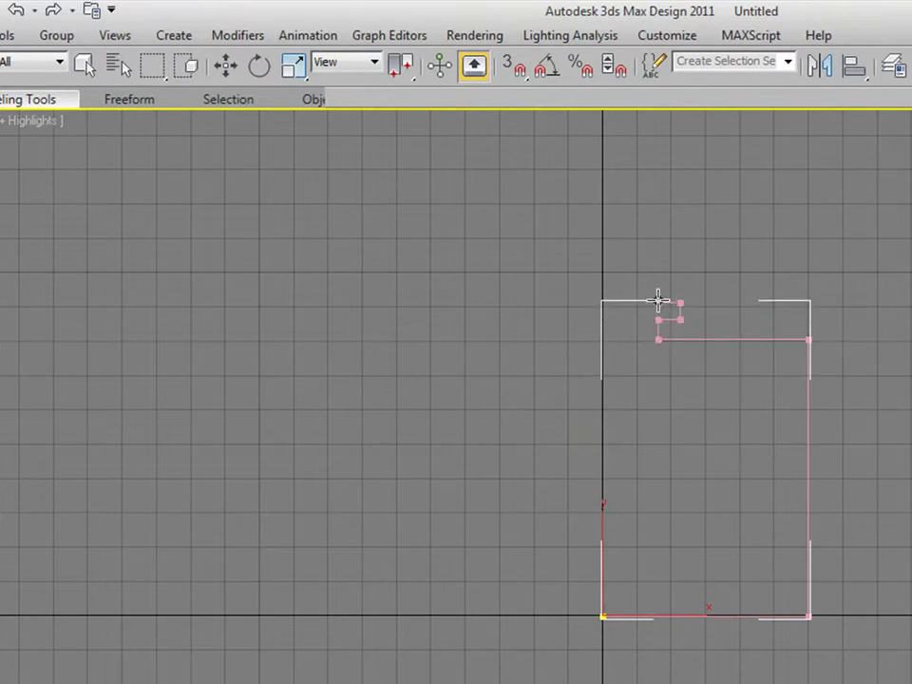
click(658, 302)
click(658, 281)
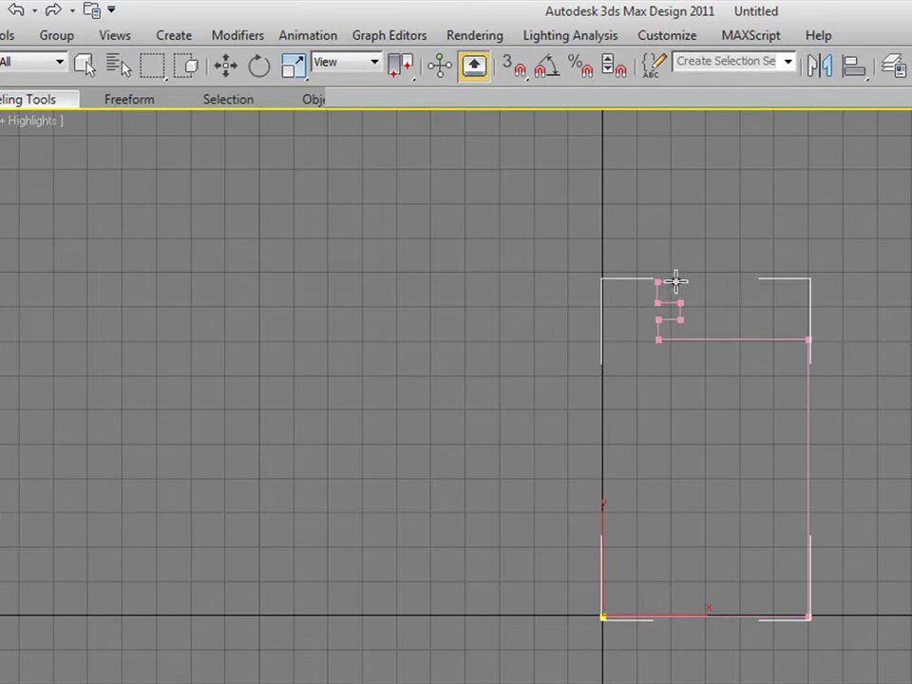
click(679, 262)
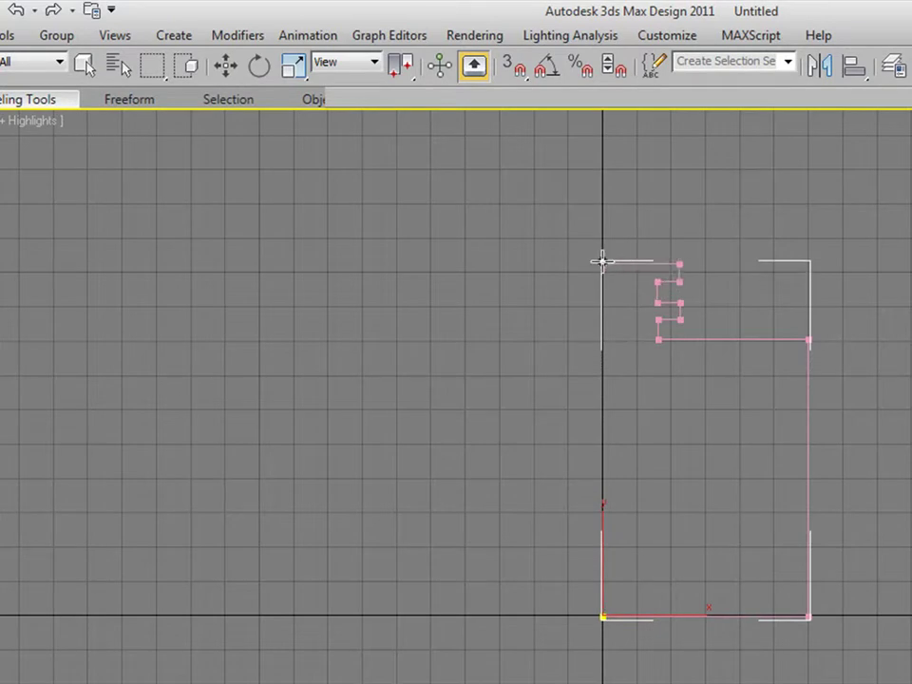
click(602, 262)
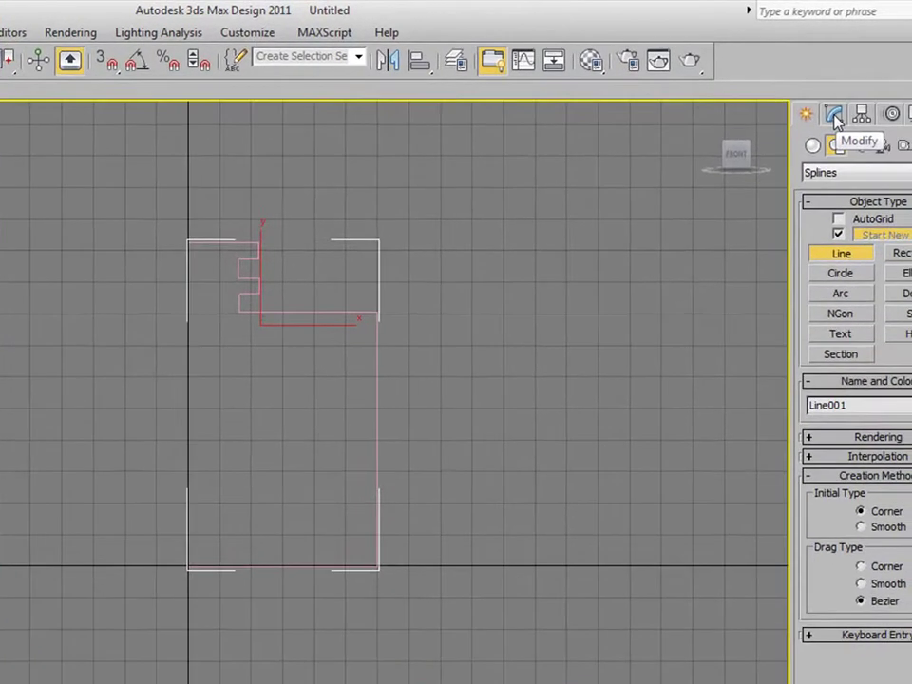
Step: In Line001's Vertex mode, lower the two points of the lower neck step slightly
click(834, 115)
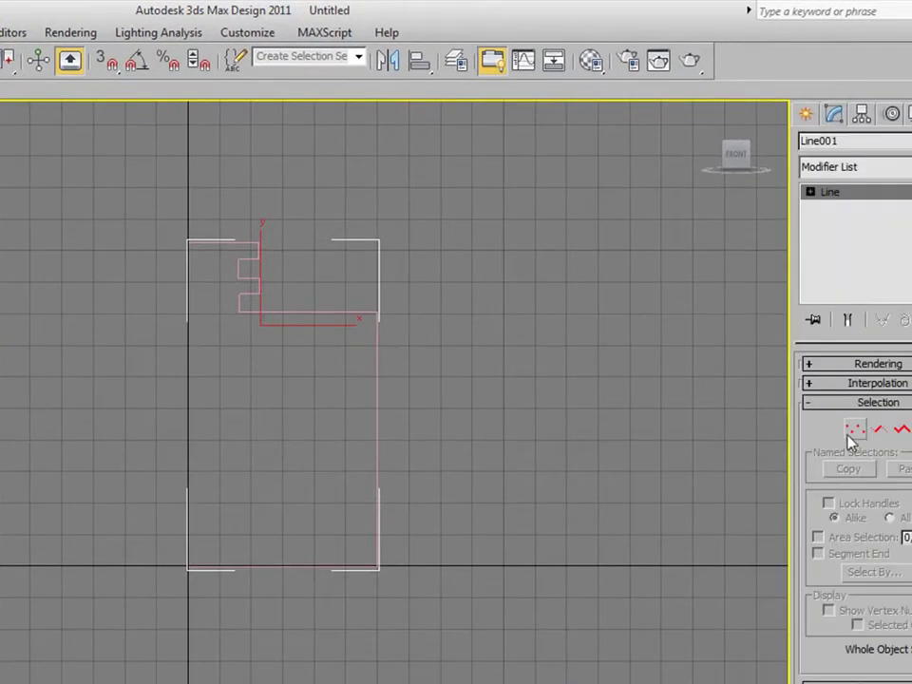
click(855, 433)
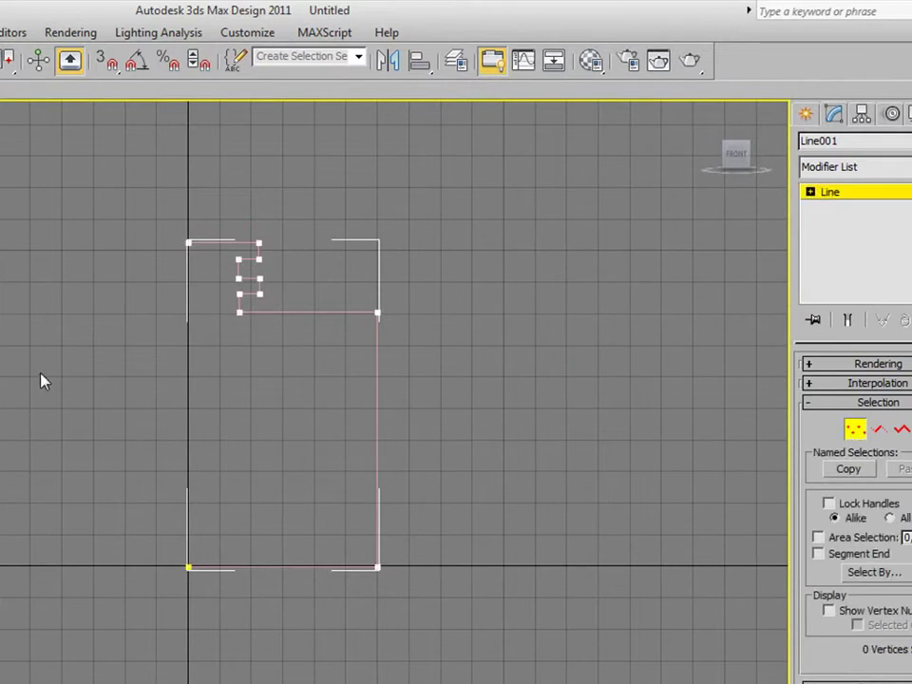
scroll(156, 315, up, 2)
scroll(244, 342, up, 3)
scroll(227, 342, up, 1)
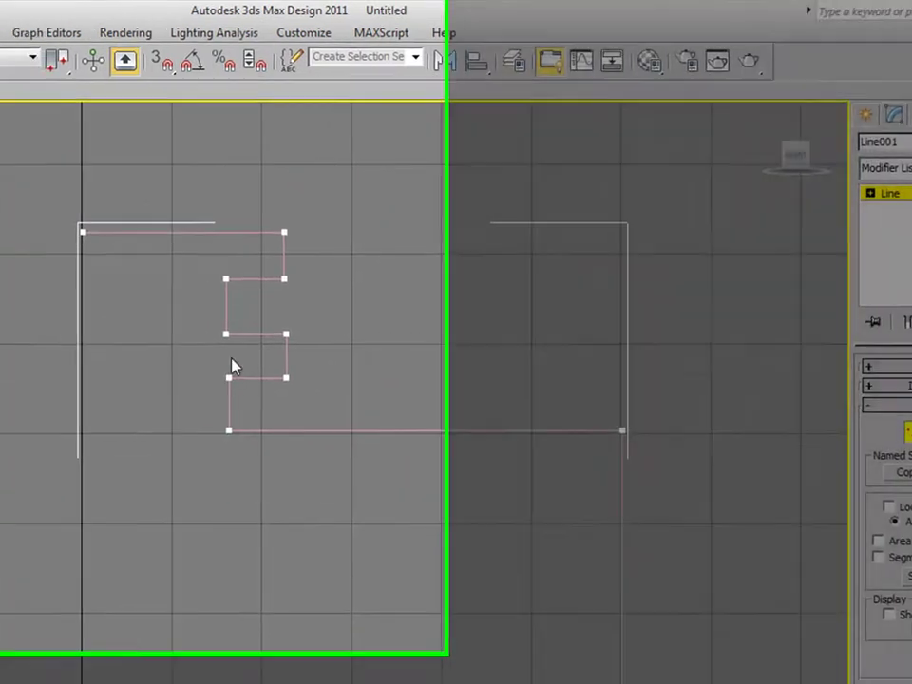
drag(638, 379, 747, 399)
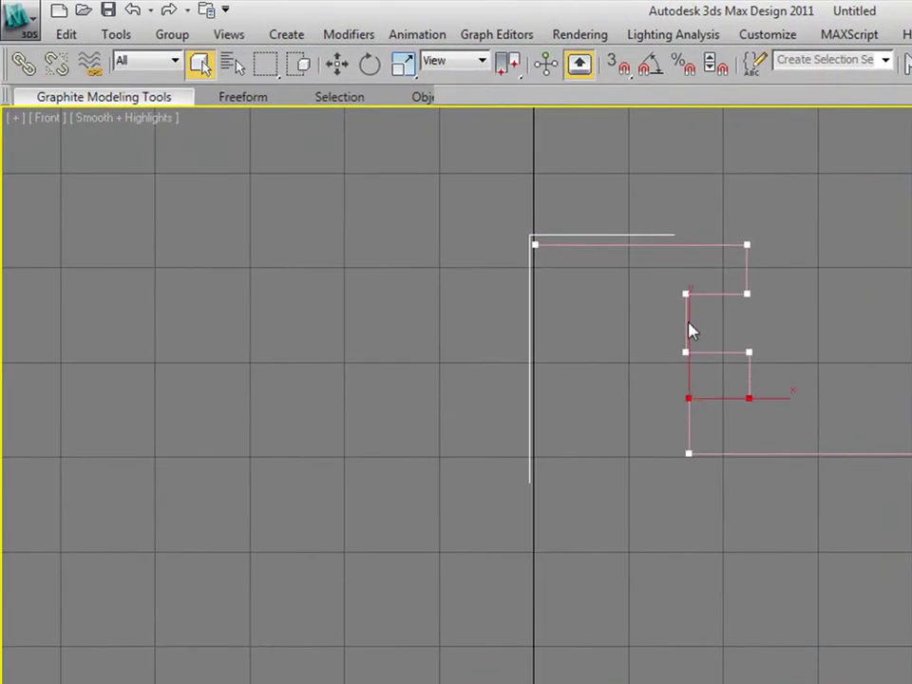
click(338, 67)
drag(750, 315, 750, 326)
Step: Shift the neck's left-side vertices slightly right and reframe the whole profile
drag(651, 278, 716, 372)
mouse_move(633, 273)
mouse_down()
mouse_move(719, 418)
mouse_move(714, 474)
mouse_up()
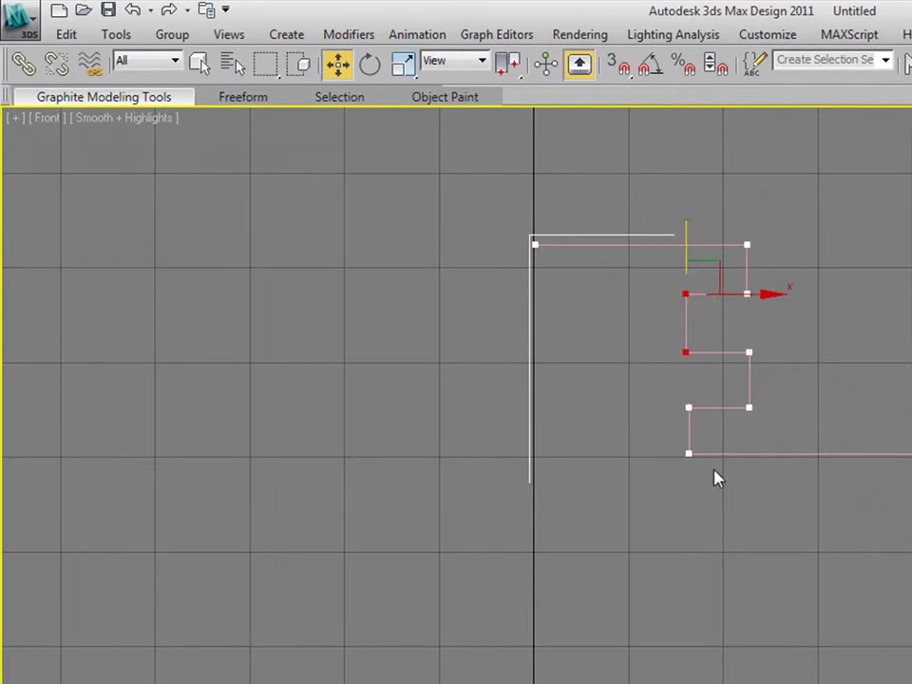
drag(768, 407, 785, 403)
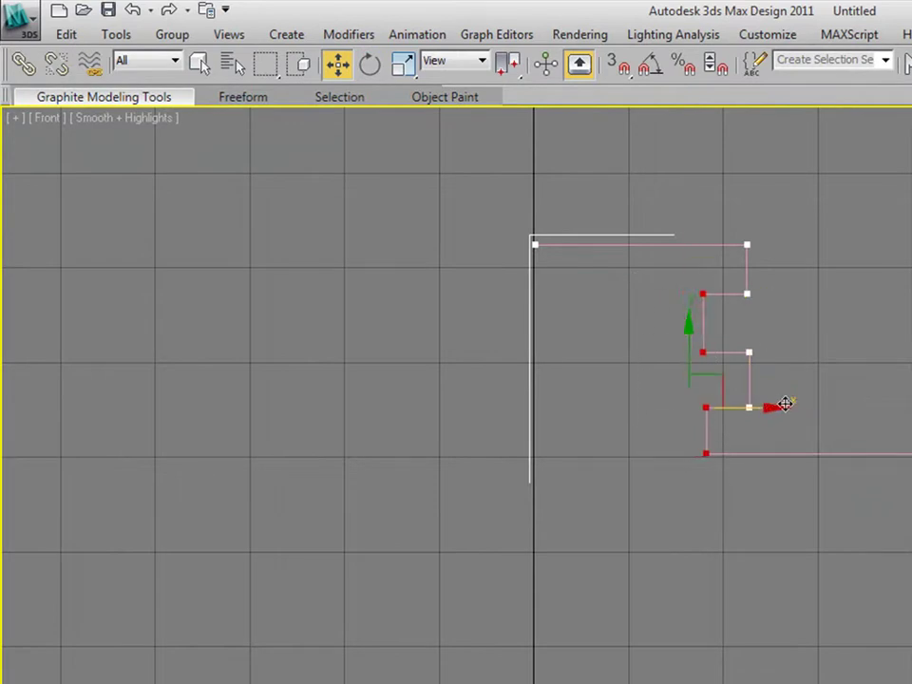
mouse_move(784, 404)
middle_down()
mouse_move(708, 379)
mouse_move(695, 322)
middle_up()
scroll(695, 323, down, 3)
middle_drag(764, 393, 746, 432)
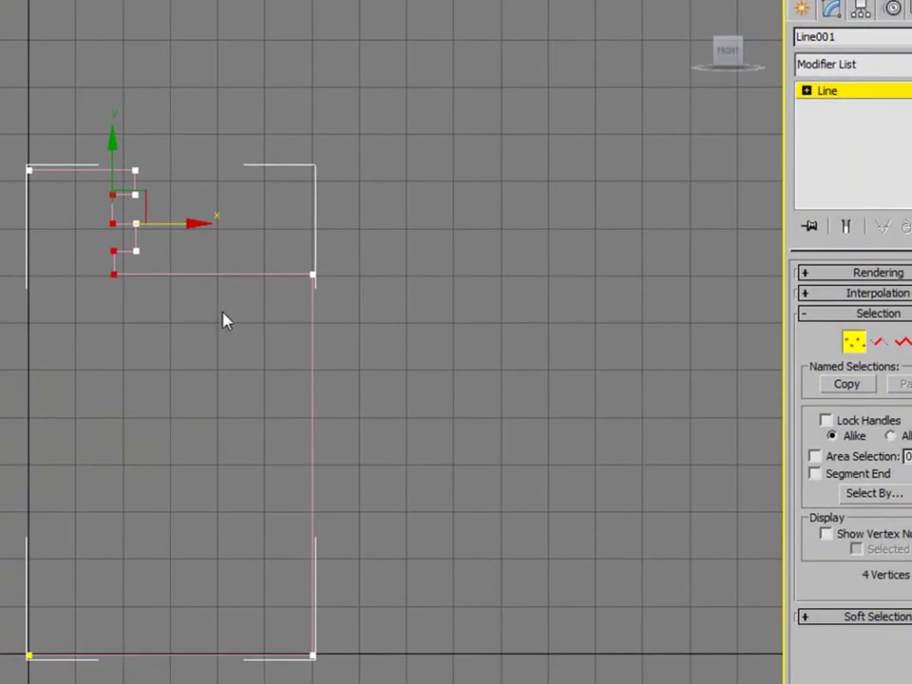
Step: Apply a Lathe modifier to the Line001 profile
click(847, 66)
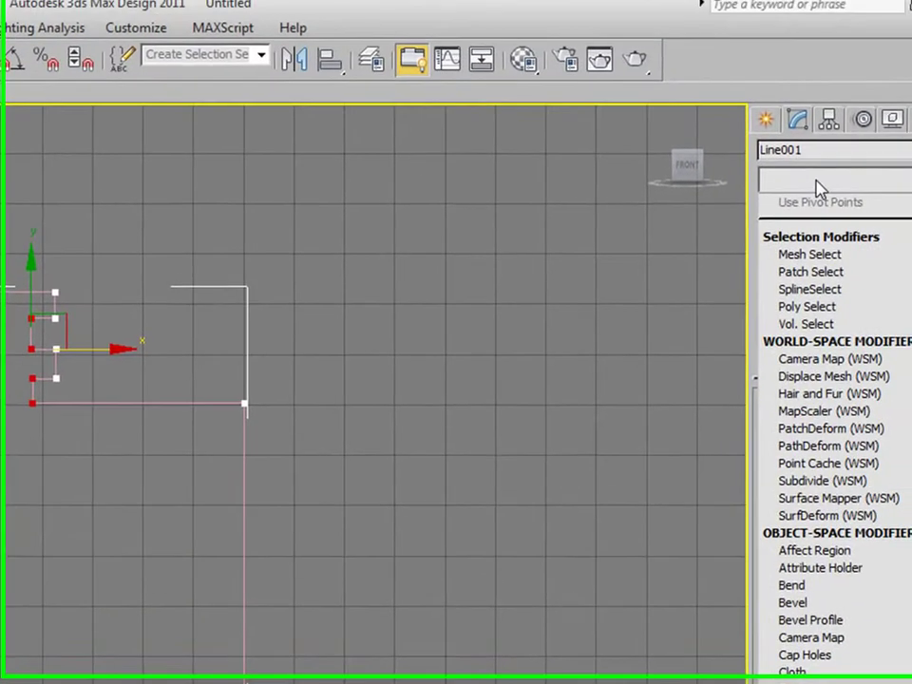
click(842, 93)
click(855, 95)
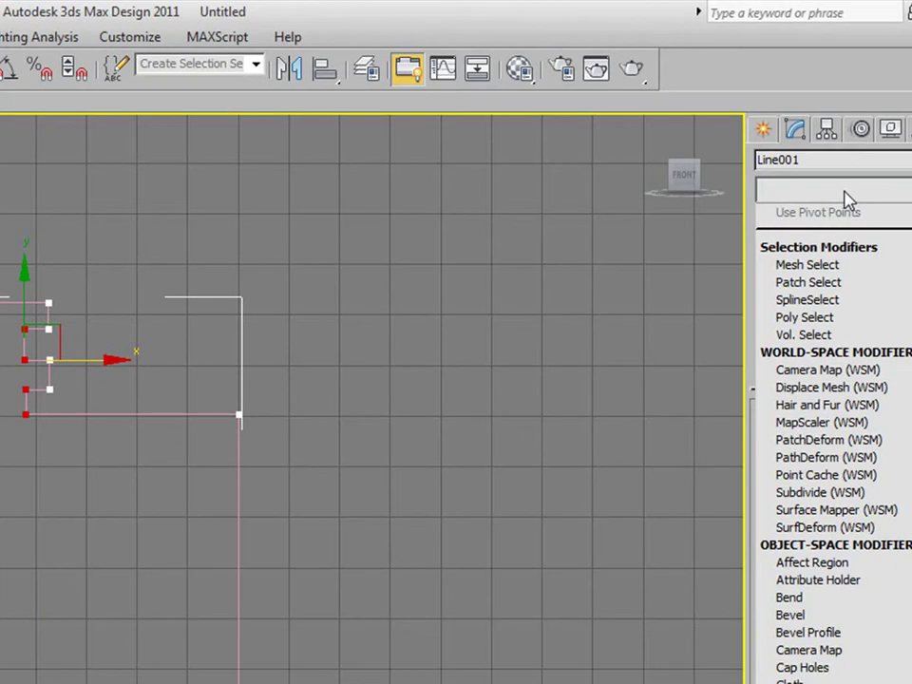
text(l)
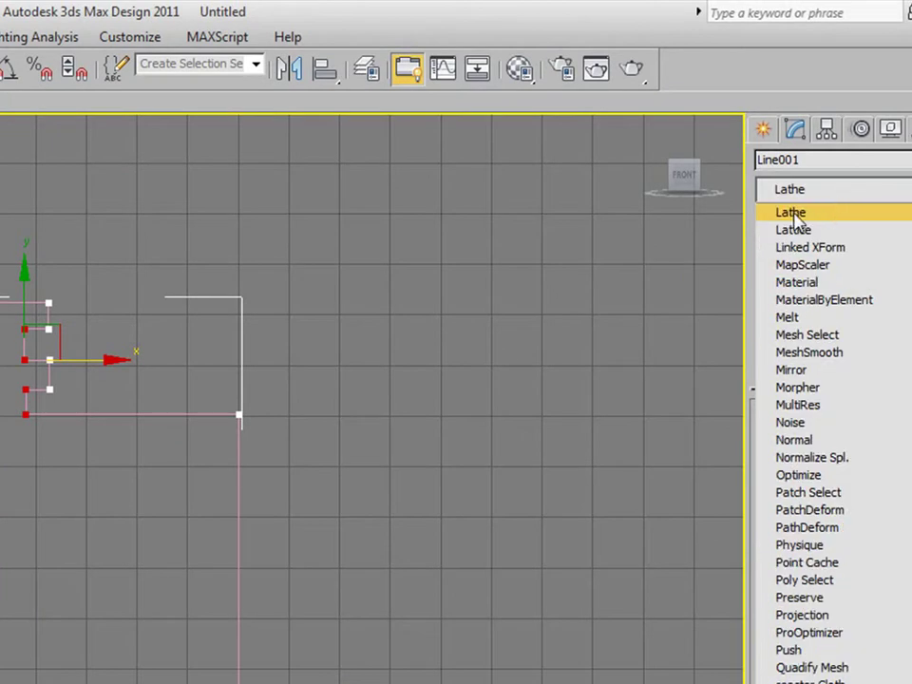
click(792, 213)
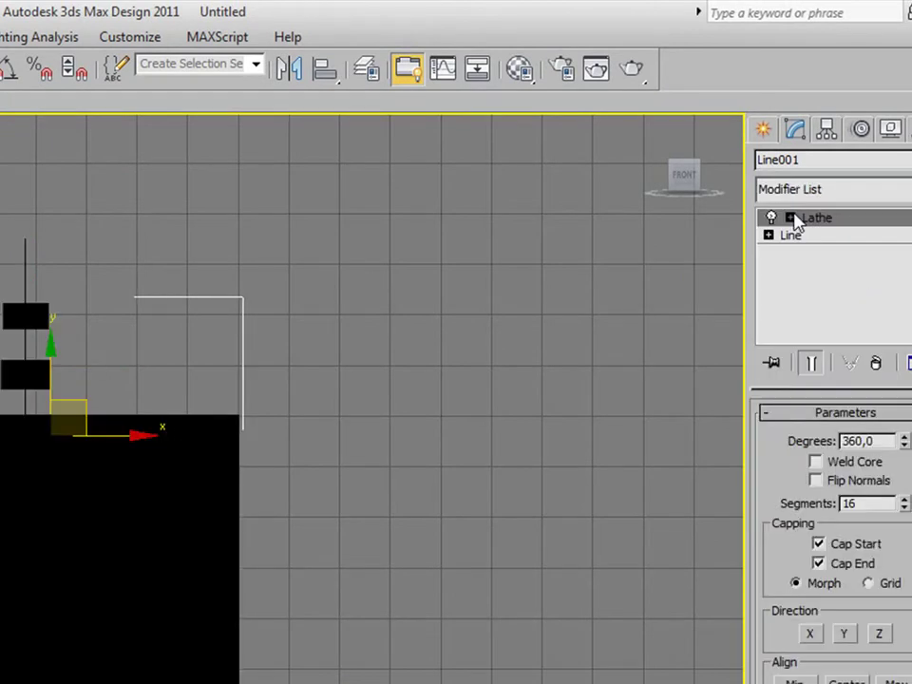
Step: Move the Lathe Axis left to the profile's edge, widening the bottle
click(790, 218)
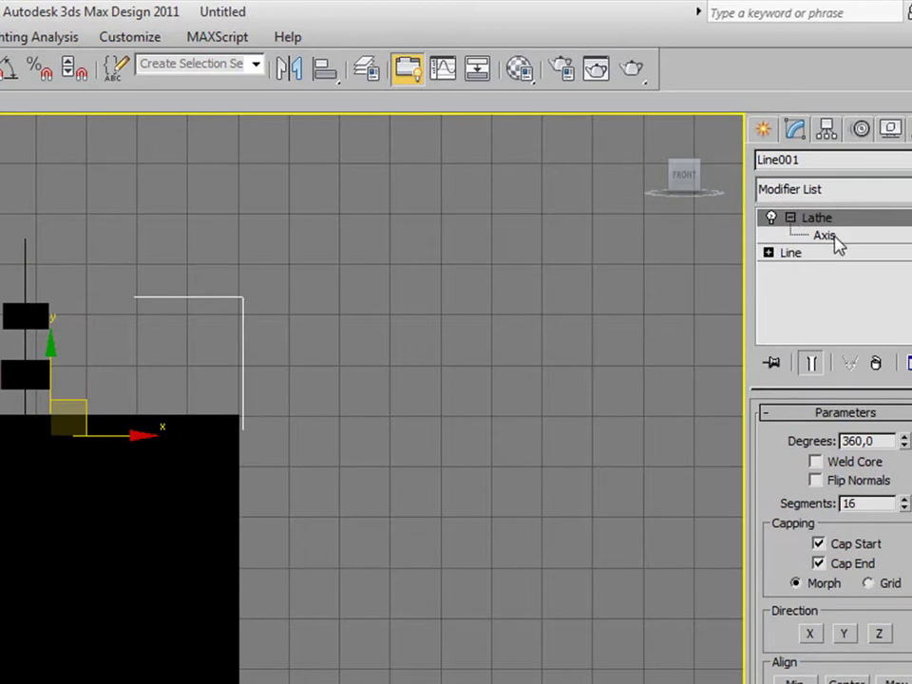
click(824, 235)
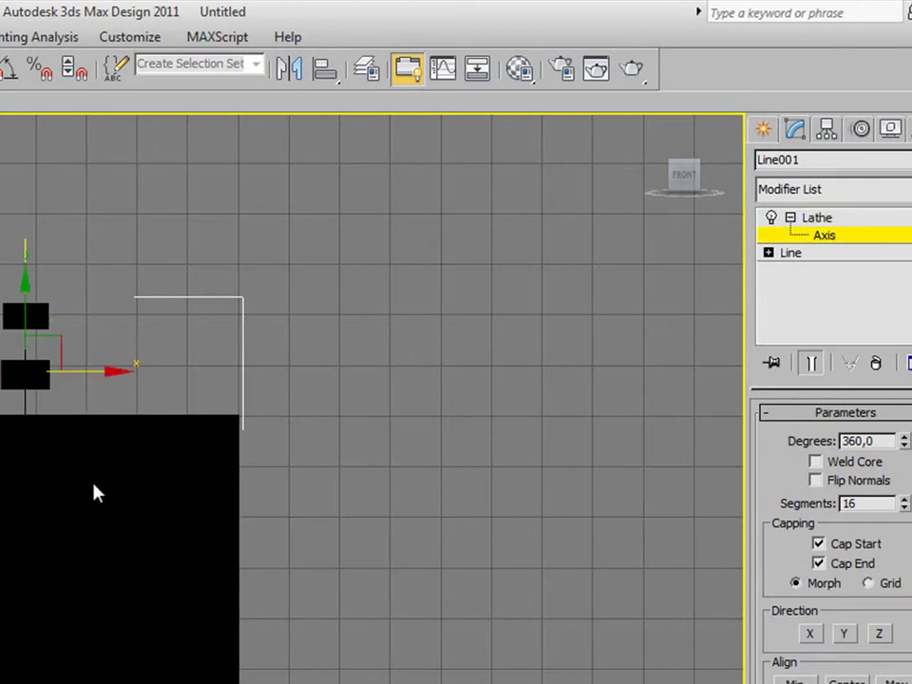
drag(106, 371, 67, 371)
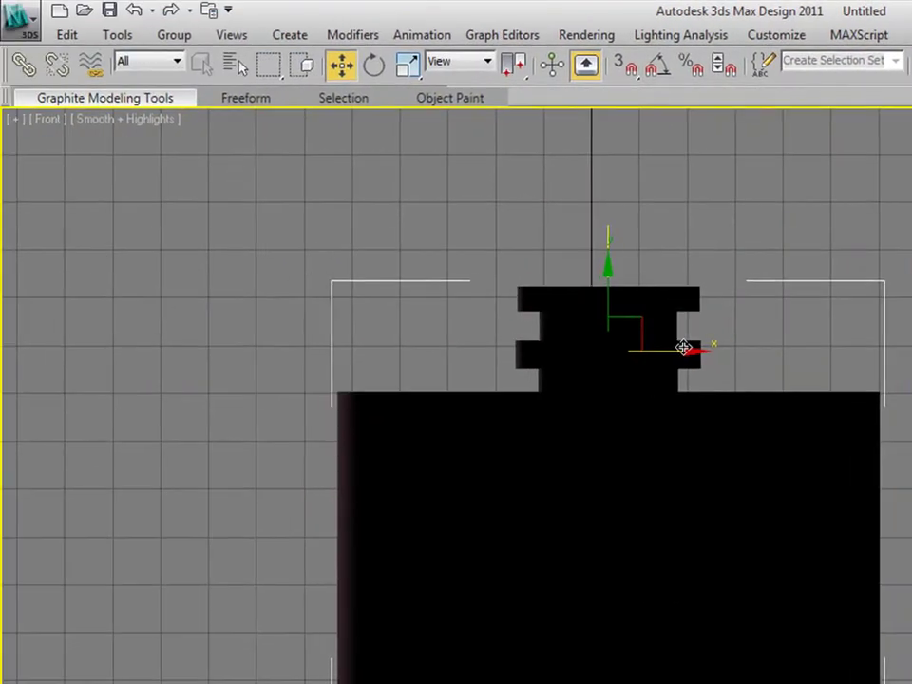
drag(501, 354, 660, 347)
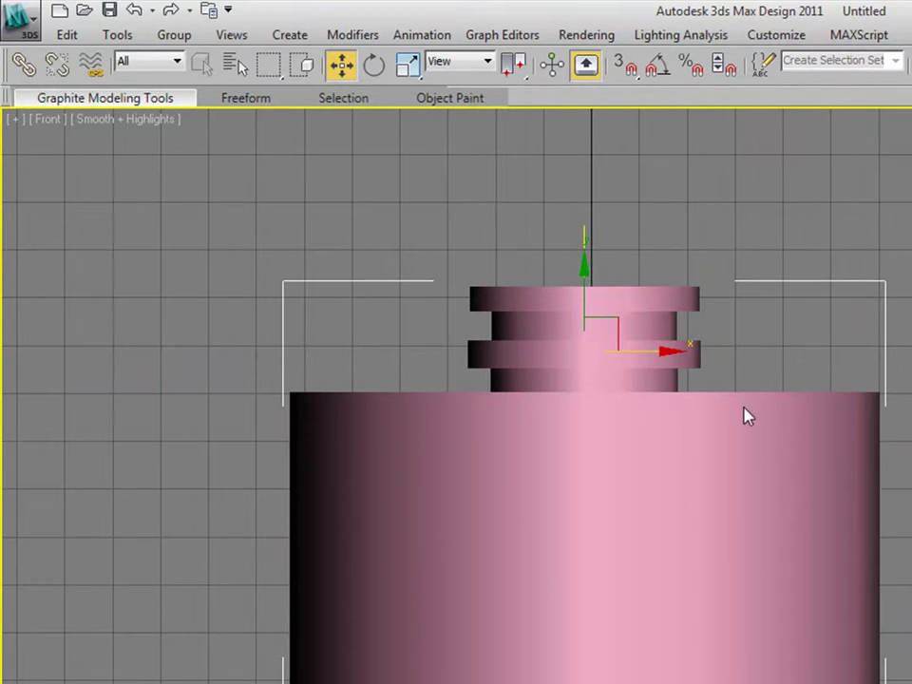
Step: Show the bottle with edged faces and enable Weld Core in the Lathe parameters
key(F3)
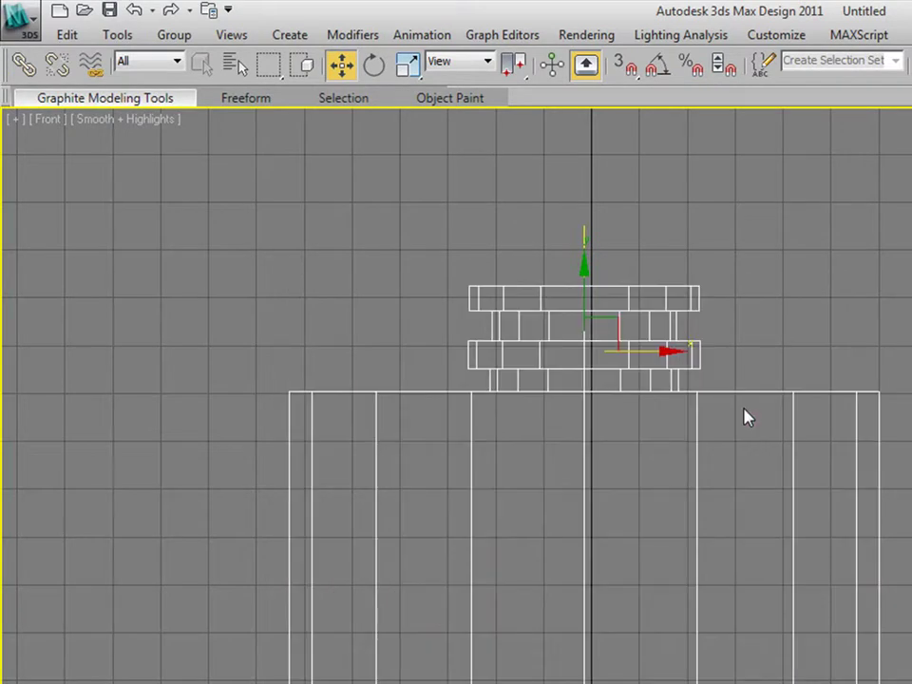
key(F3)
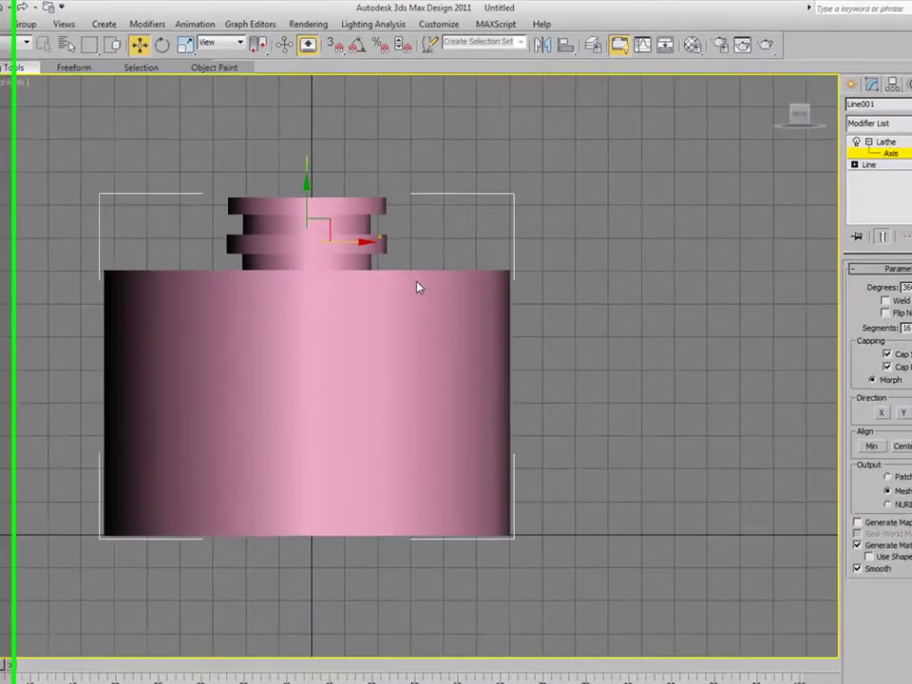
key(F4)
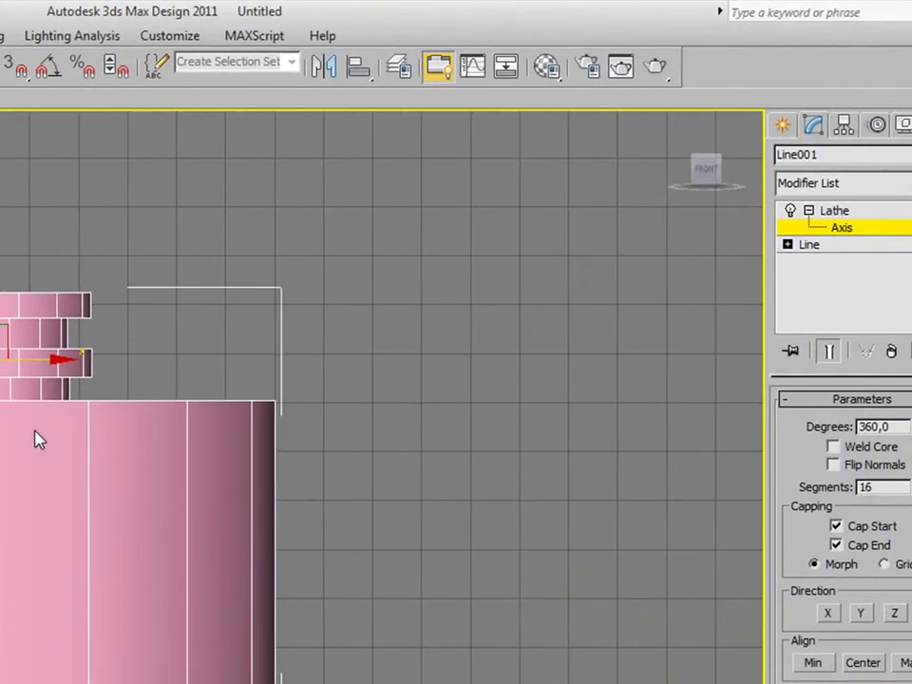
middle_drag(310, 278, 374, 275)
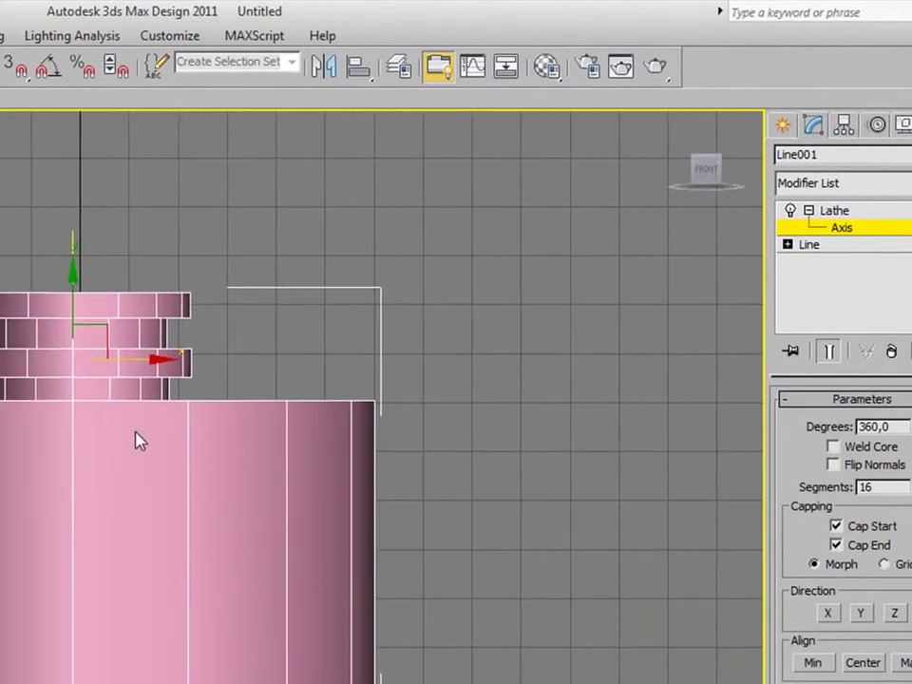
click(836, 546)
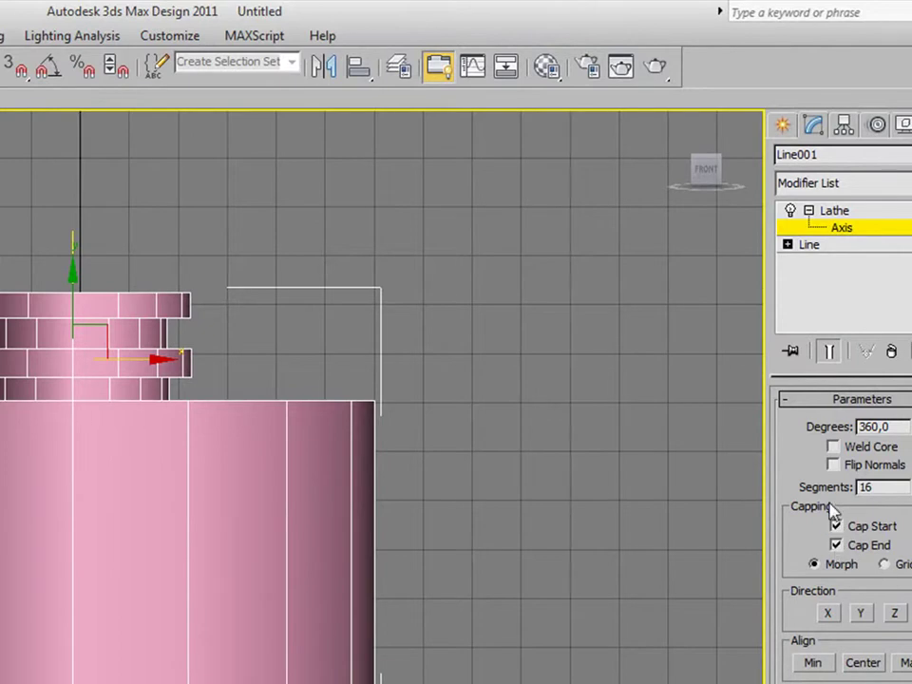
click(833, 447)
Step: Raise the Lathe segments to 32, checking in Perspective, then return to the Front view
key(p)
mouse_move(82, 407)
alt+middle_down()
mouse_move(102, 447)
mouse_move(210, 481)
mouse_move(290, 545)
mouse_move(158, 540)
mouse_move(155, 383)
mouse_move(232, 450)
mouse_move(226, 478)
mouse_move(240, 444)
mouse_move(264, 494)
alt+middle_up()
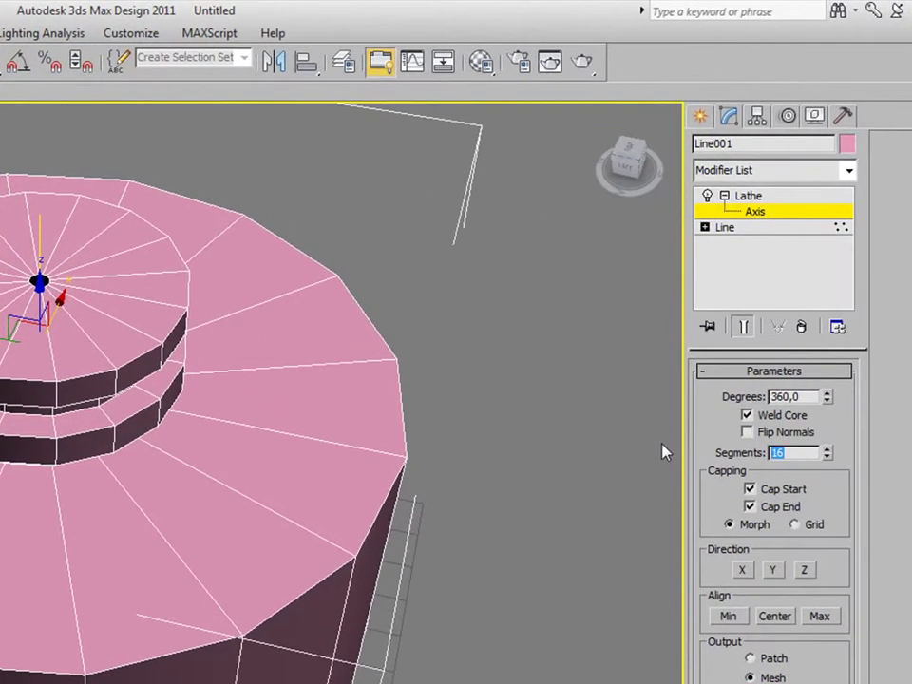
text(32)
key(Return)
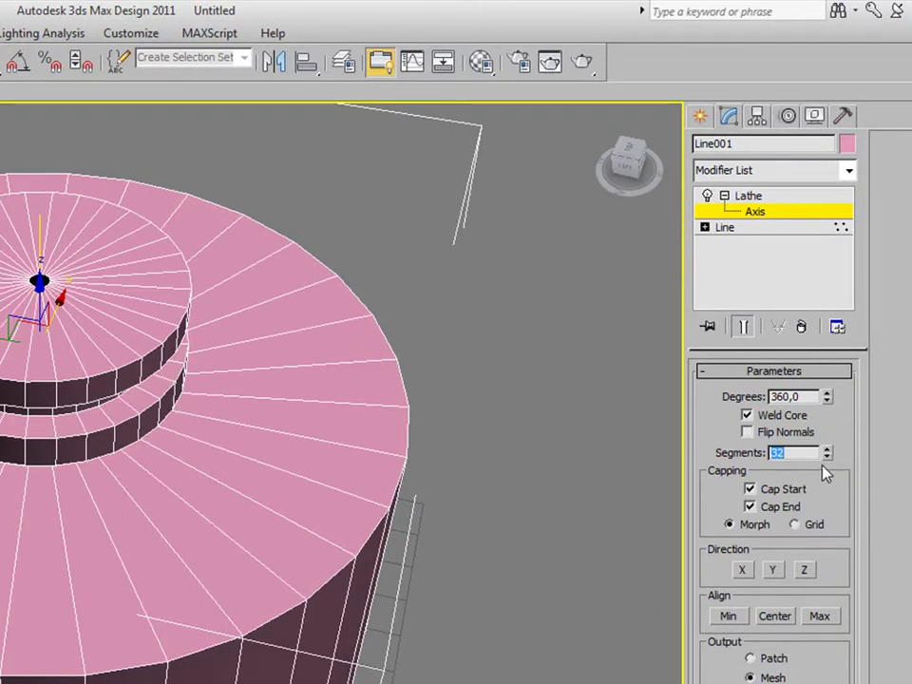
mouse_move(99, 509)
alt+middle_down()
mouse_move(90, 287)
mouse_move(110, 448)
mouse_move(112, 433)
alt+middle_up()
key(f)
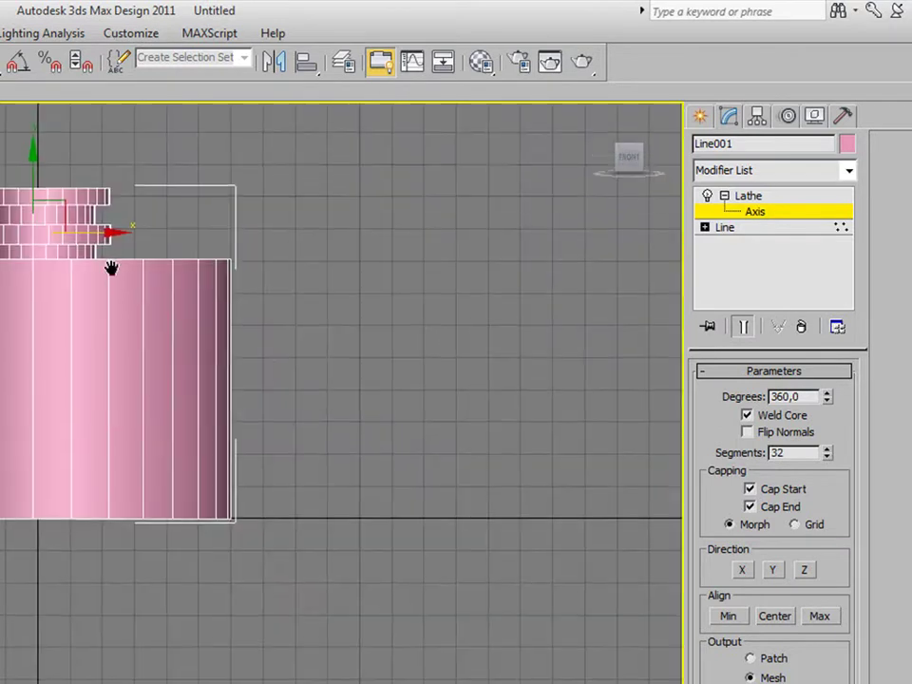
middle_drag(112, 266, 118, 433)
scroll(105, 427, up, 2)
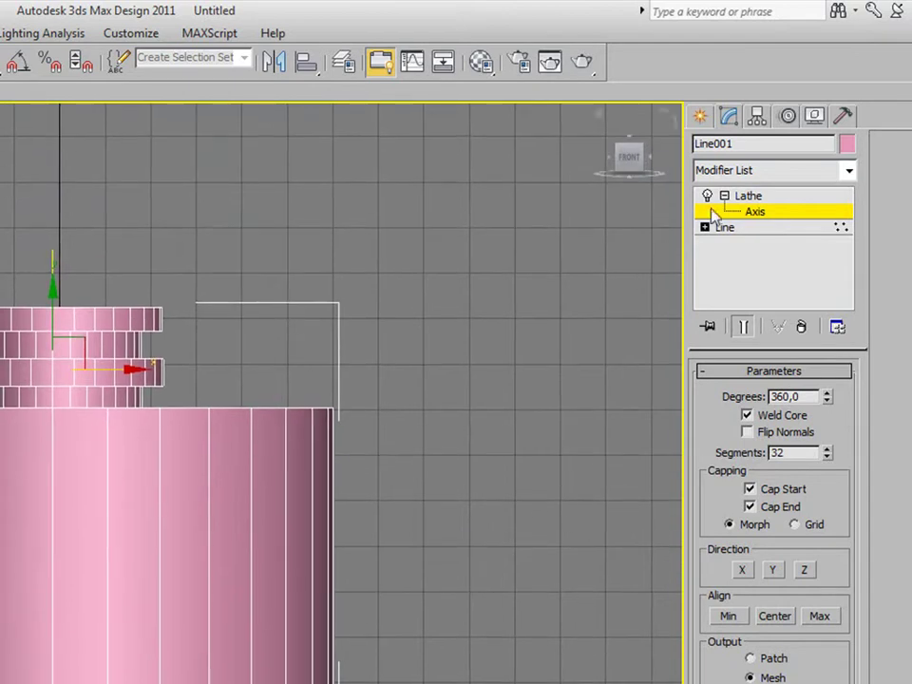
Step: Slide the profile's top-left vertex right to open the bottle mouth, then inspect the lathed result
click(736, 229)
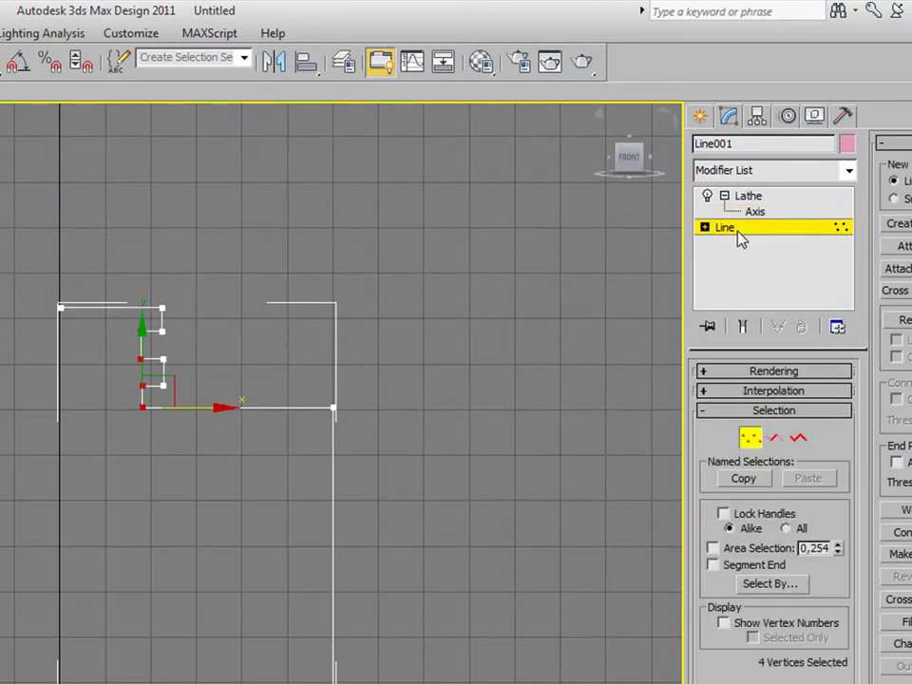
middle_drag(238, 431, 206, 385)
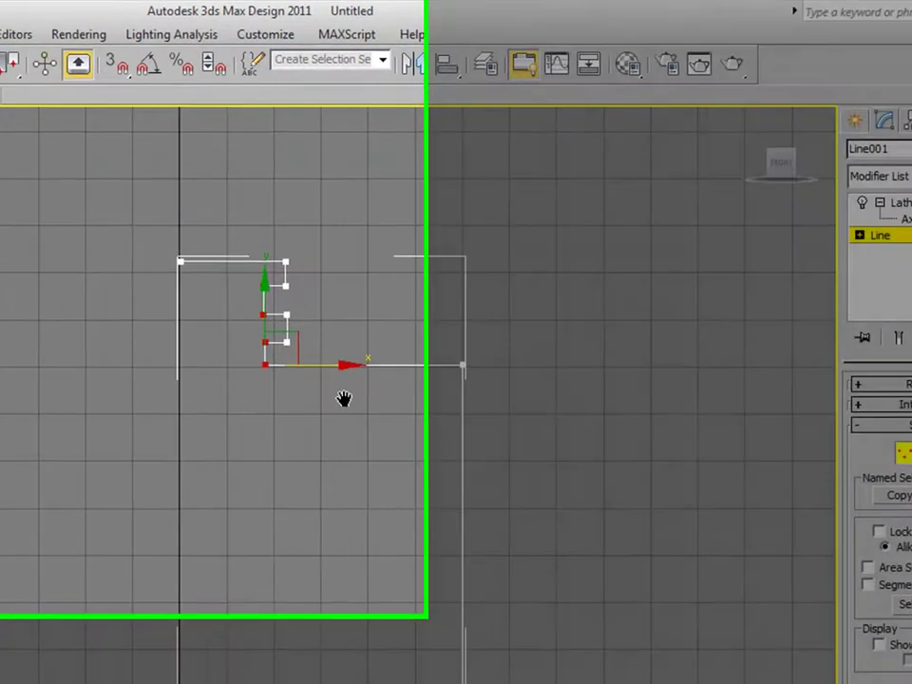
click(574, 247)
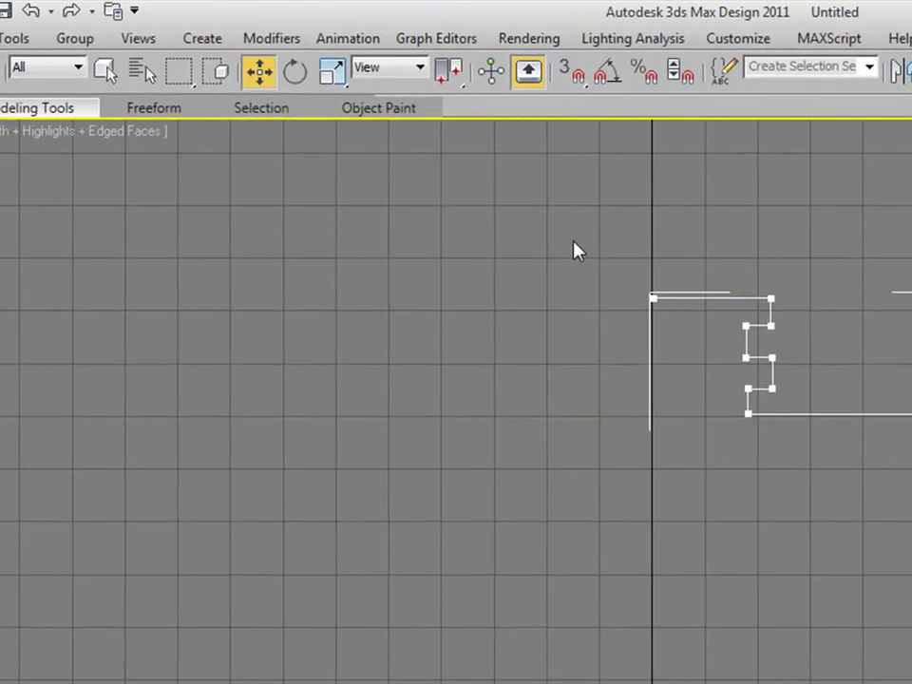
click(652, 298)
drag(743, 298, 796, 294)
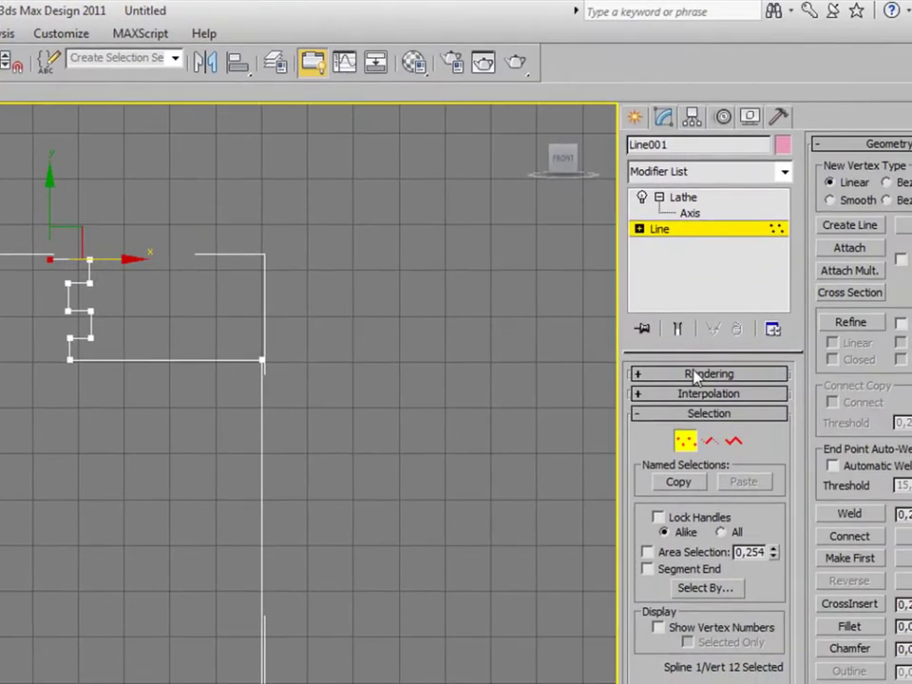
click(701, 199)
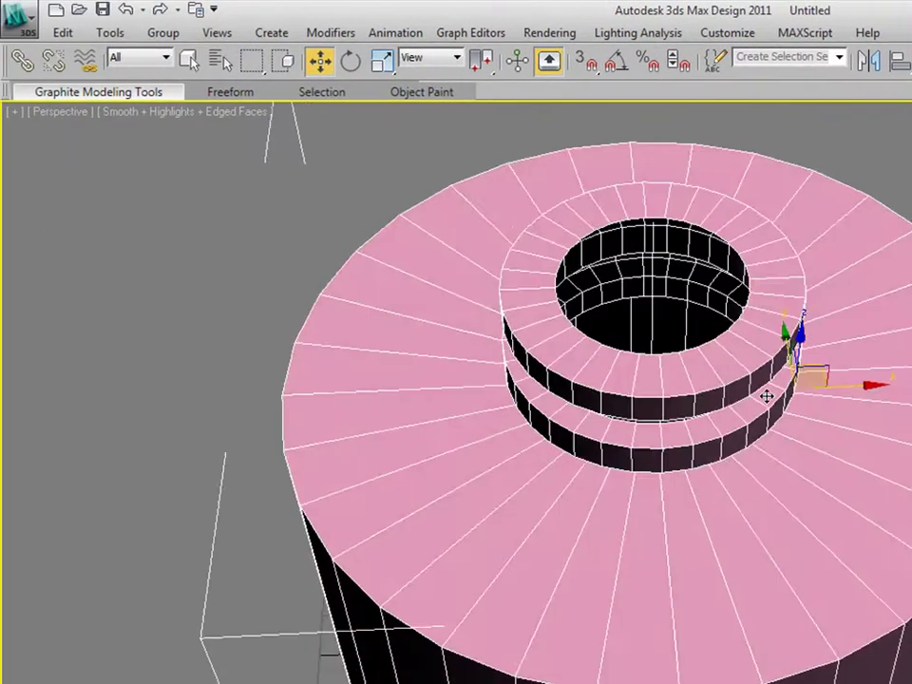
mouse_move(767, 395)
alt+middle_down()
mouse_move(766, 474)
mouse_move(759, 446)
mouse_move(766, 413)
alt+middle_up()
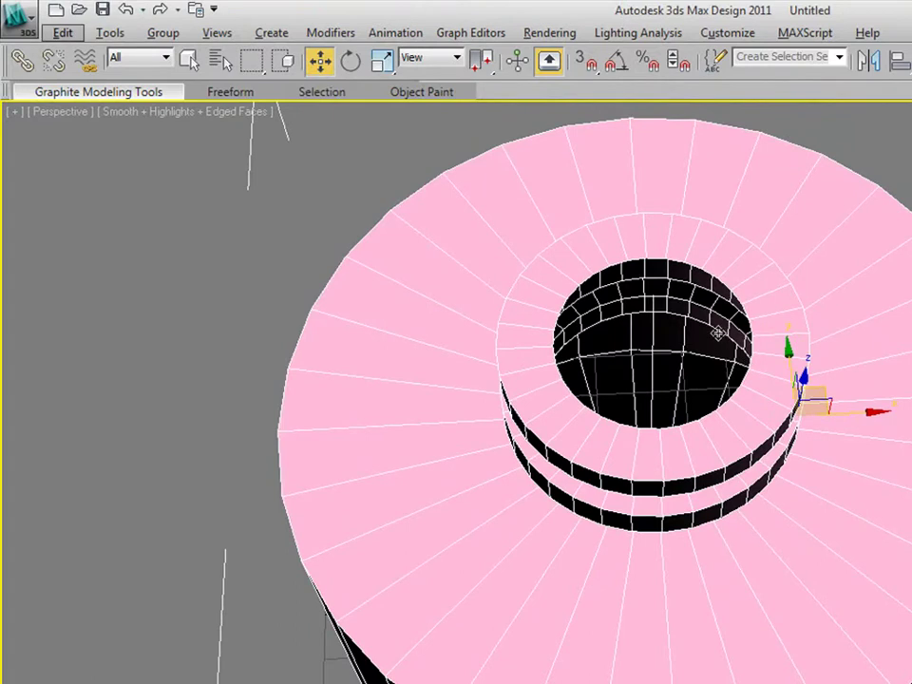
mouse_move(727, 347)
alt+middle_down()
mouse_move(770, 311)
mouse_move(753, 238)
mouse_move(769, 316)
mouse_move(723, 330)
mouse_move(709, 406)
mouse_move(745, 102)
mouse_move(692, 414)
alt+middle_up()
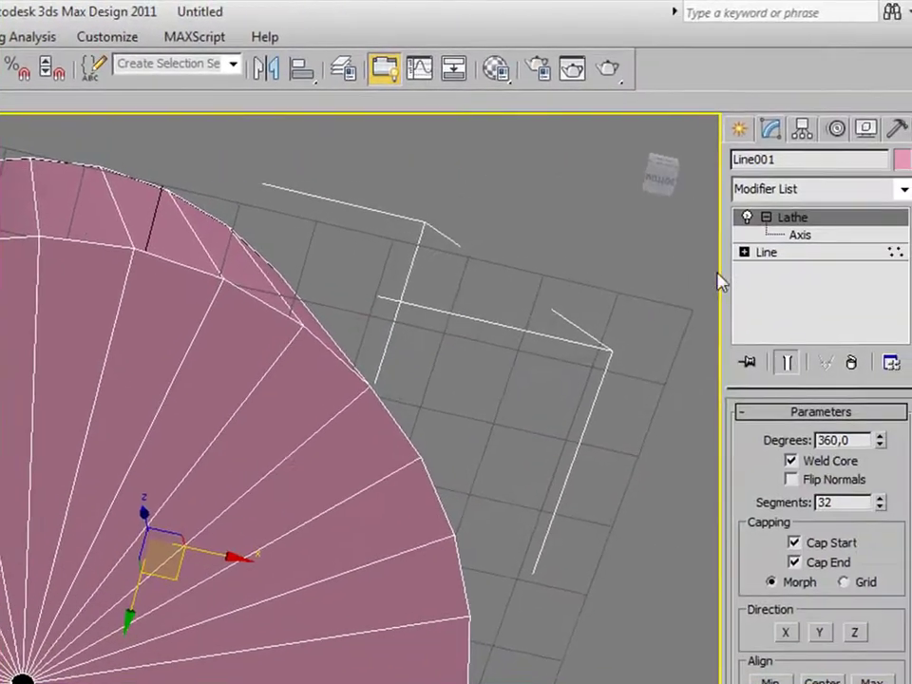
Step: Reposition the Lathe Axis along X, testing the Flip Normals and Weld Core toggles
click(809, 236)
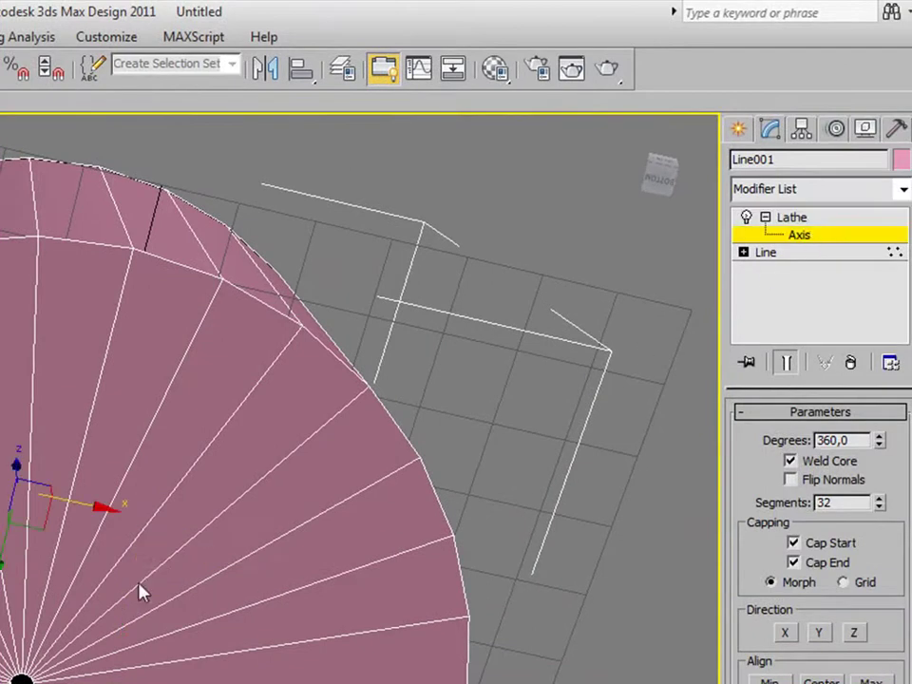
drag(105, 510, 120, 511)
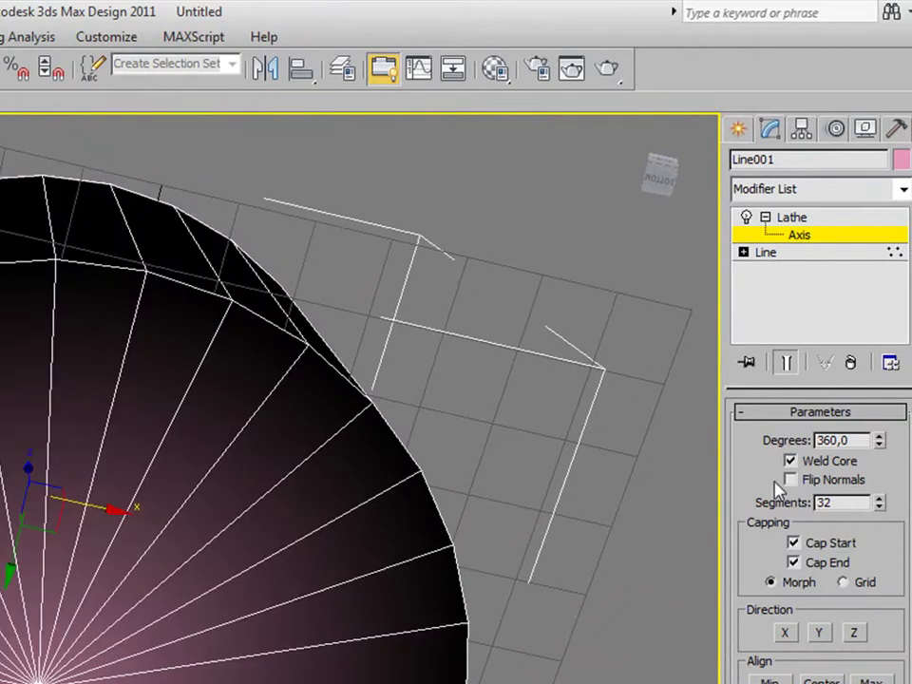
click(796, 482)
click(792, 479)
click(790, 460)
drag(118, 509, 102, 507)
drag(110, 507, 111, 511)
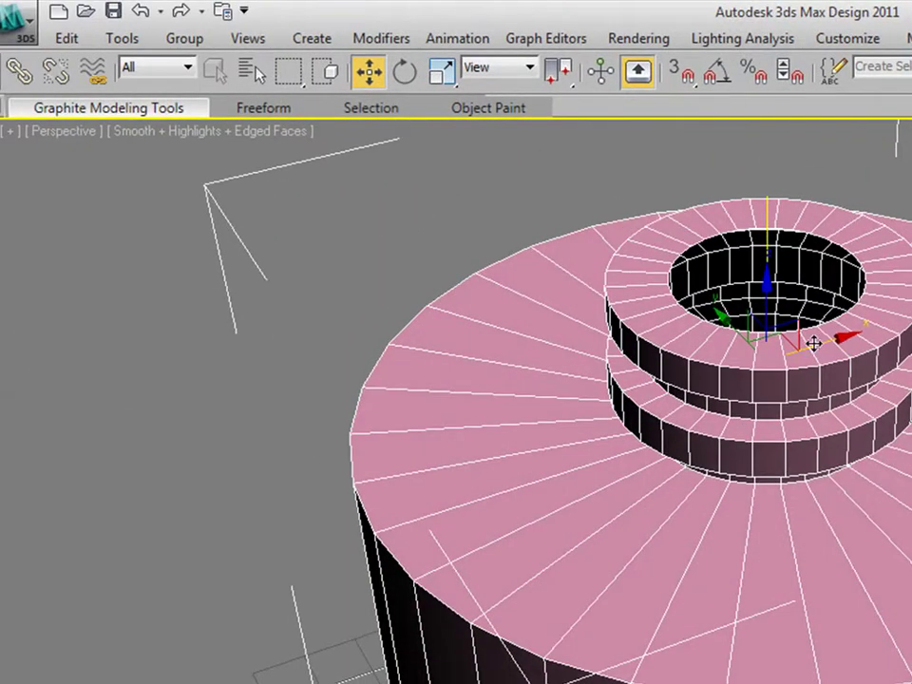
Step: Orbit to inspect the hollow, double-ringed neck, then return to the Front view
mouse_move(814, 344)
alt+middle_down()
mouse_move(815, 433)
mouse_move(798, 369)
mouse_move(835, 446)
mouse_move(798, 376)
mouse_move(792, 336)
alt+middle_up()
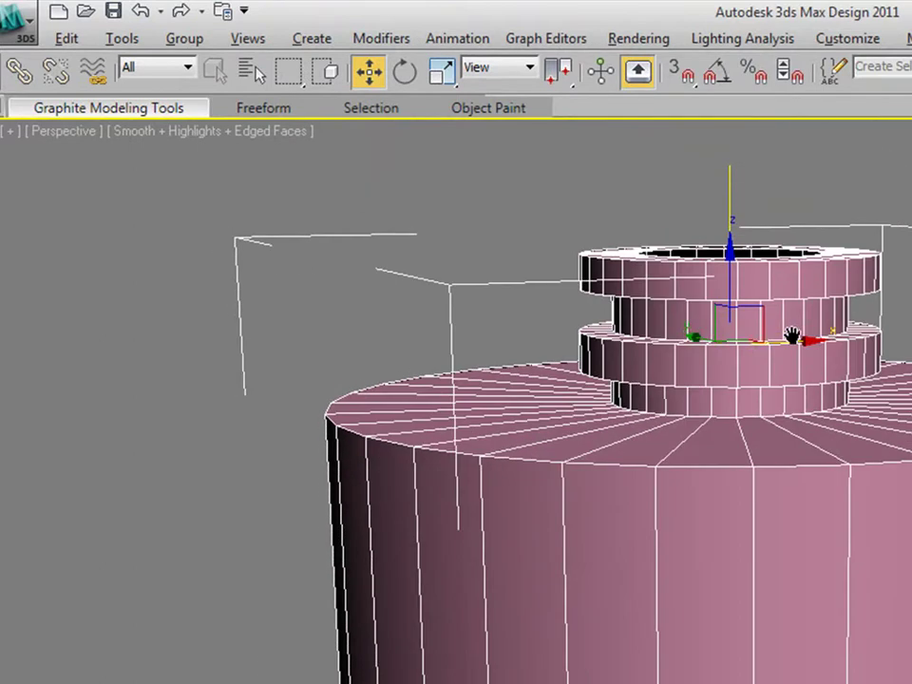
mouse_move(731, 323)
alt+middle_down()
mouse_move(719, 346)
mouse_move(745, 369)
alt+middle_up()
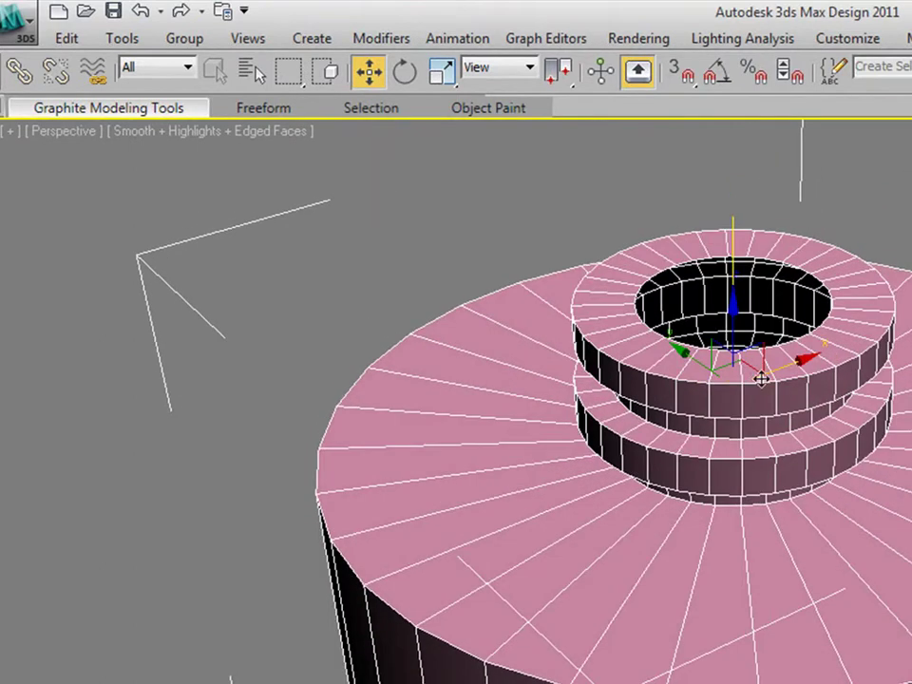
mouse_move(749, 449)
alt+middle_down()
mouse_move(717, 331)
mouse_move(738, 342)
mouse_move(701, 305)
mouse_move(699, 351)
mouse_move(693, 326)
mouse_move(757, 342)
mouse_move(739, 342)
mouse_move(730, 319)
mouse_move(728, 337)
alt+middle_up()
key(f)
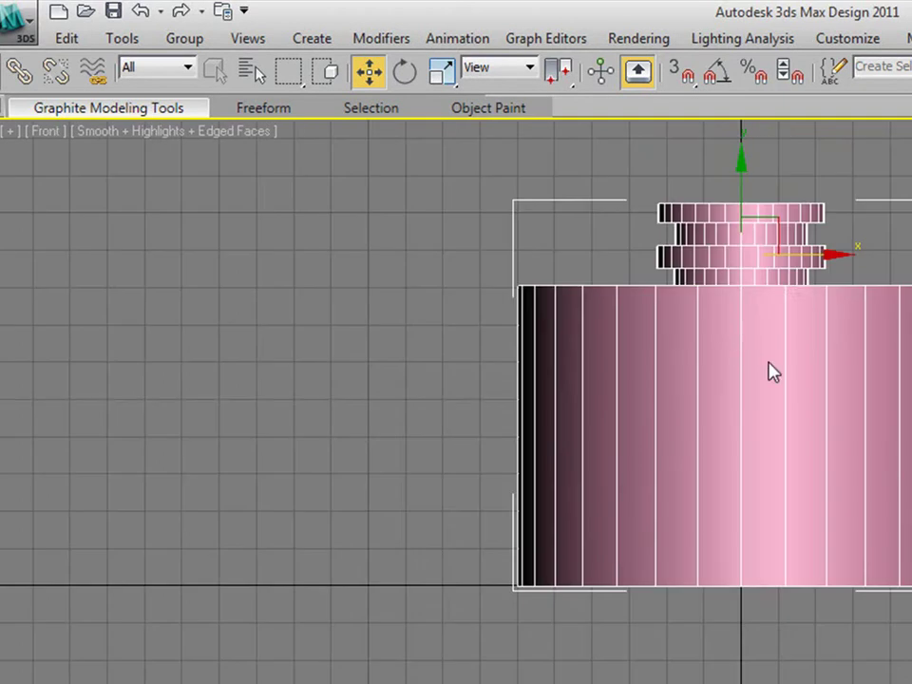
middle_drag(771, 372, 800, 427)
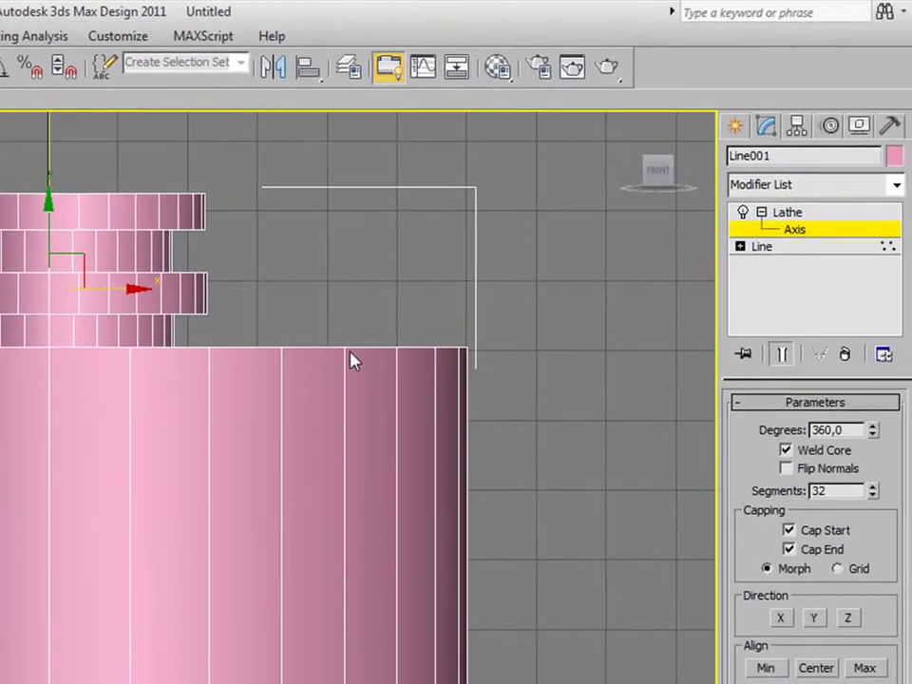
Step: Move Line001's two right-edge vertices left to narrow the body, then select the upper corner vertex
click(779, 252)
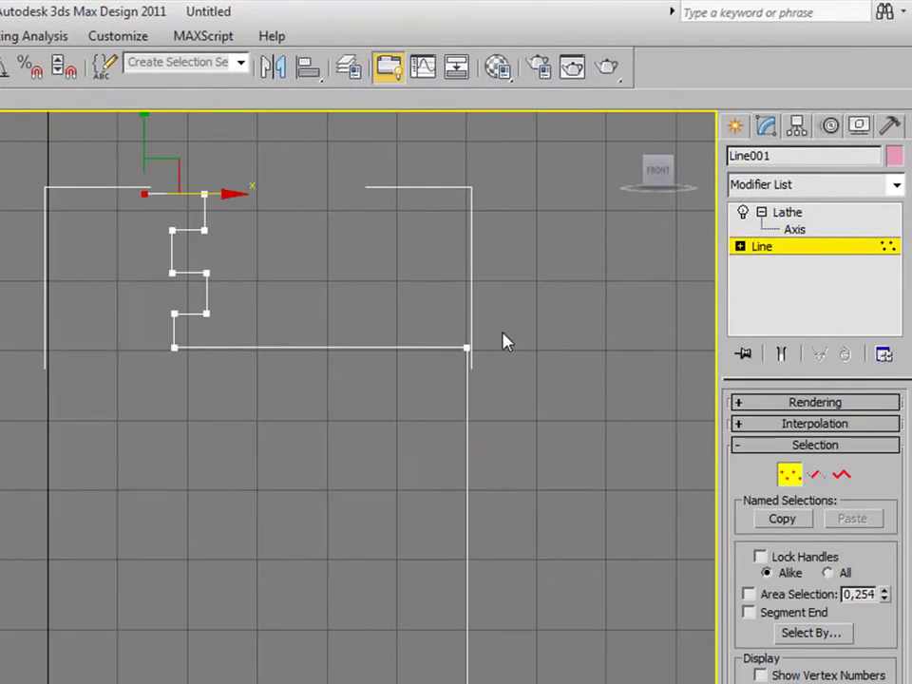
middle_drag(345, 344, 274, 336)
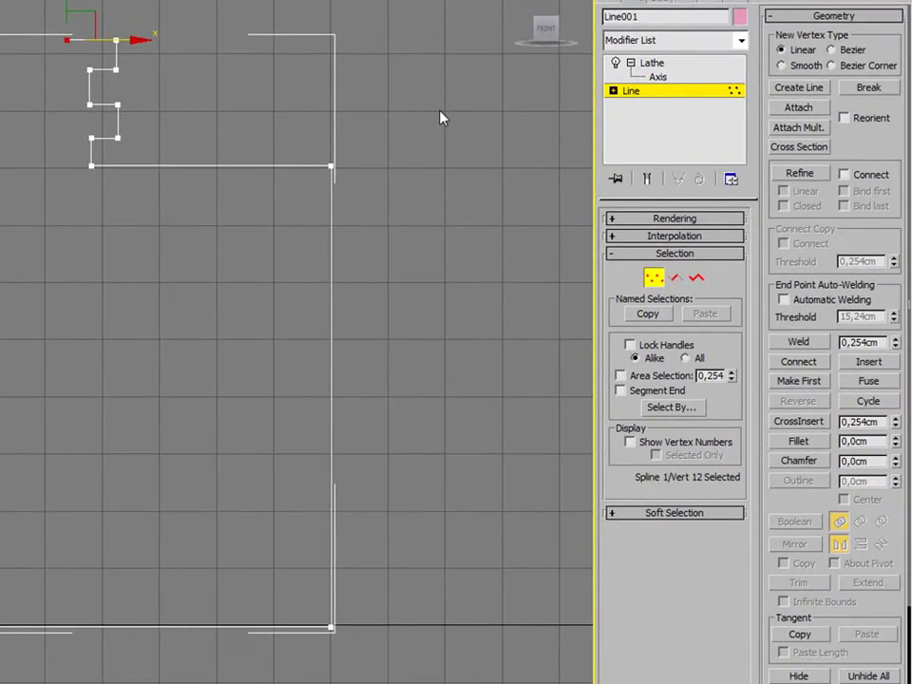
drag(440, 108, 326, 470)
drag(293, 655, 387, 463)
drag(389, 627, 351, 627)
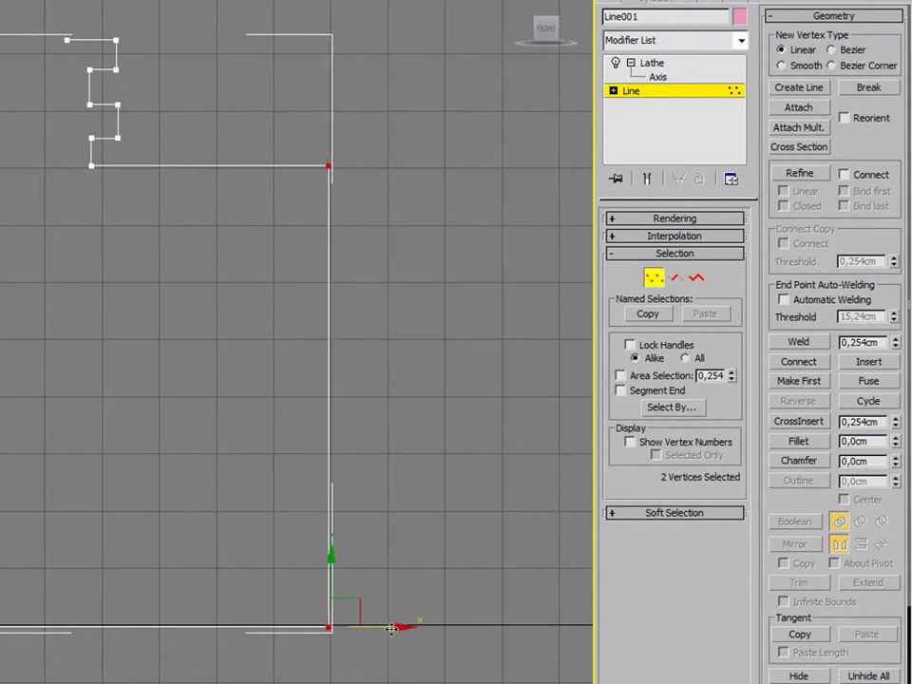
drag(326, 122, 235, 235)
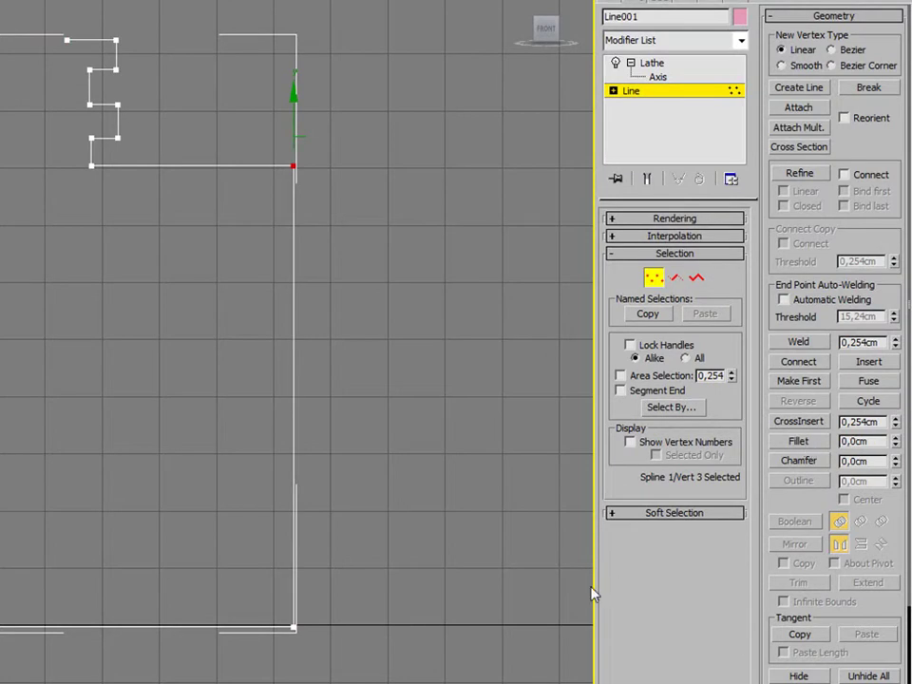
drag(596, 592, 774, 560)
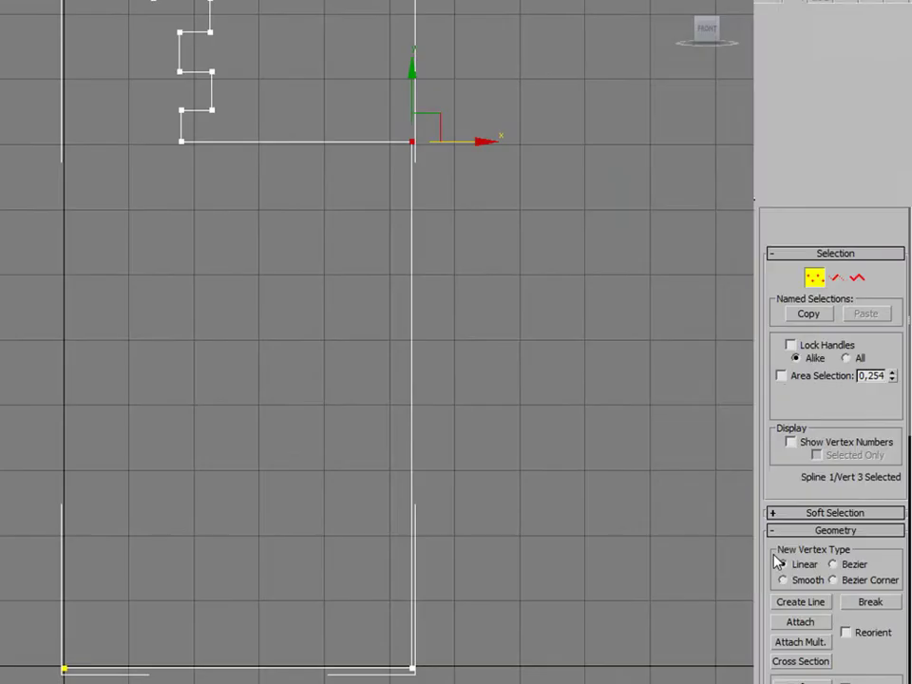
Step: Fillet the profile's upper-right and bottom-right corners into curves
drag(770, 494, 766, 65)
click(802, 523)
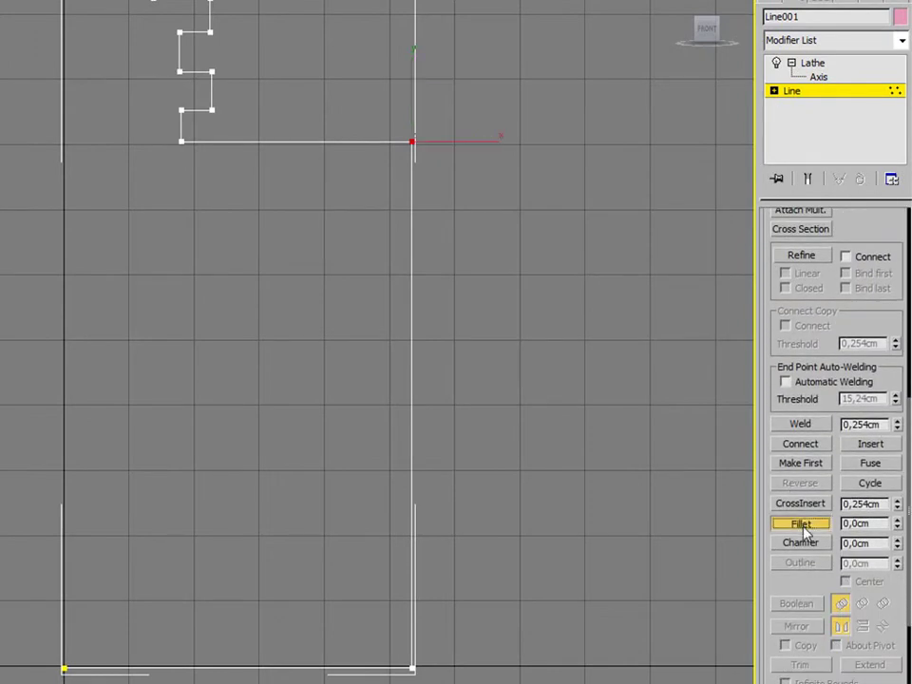
mouse_move(413, 142)
mouse_down()
mouse_move(404, 91)
mouse_move(402, 111)
mouse_up()
drag(736, 474, 690, 480)
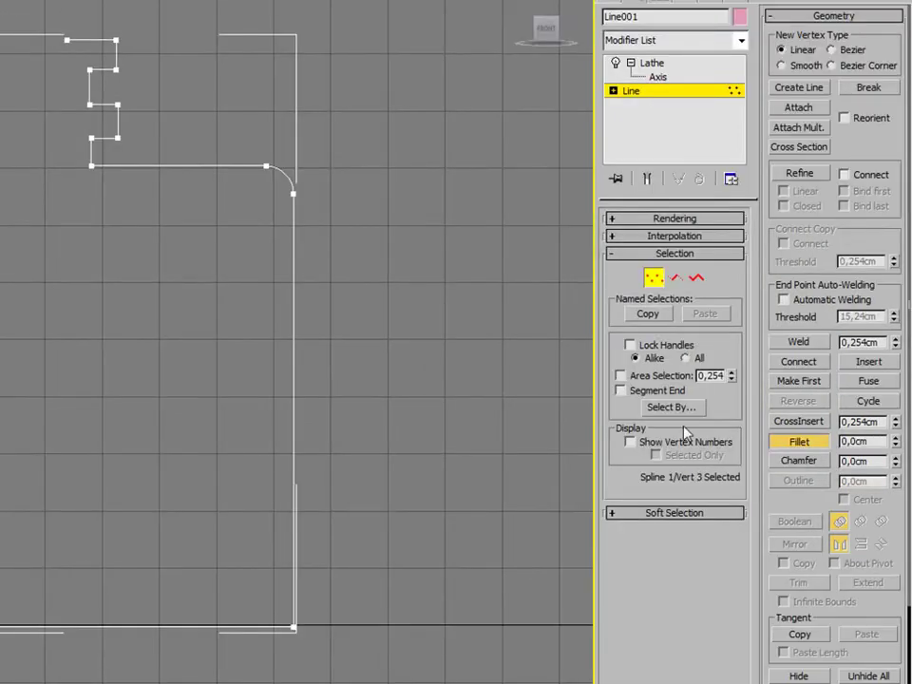
drag(893, 562, 878, 423)
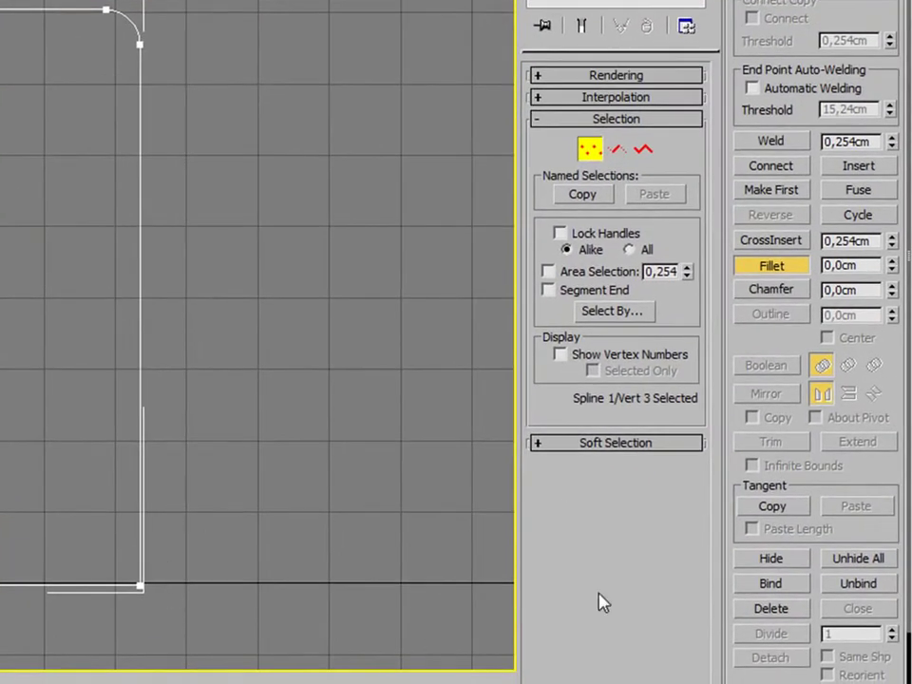
click(141, 586)
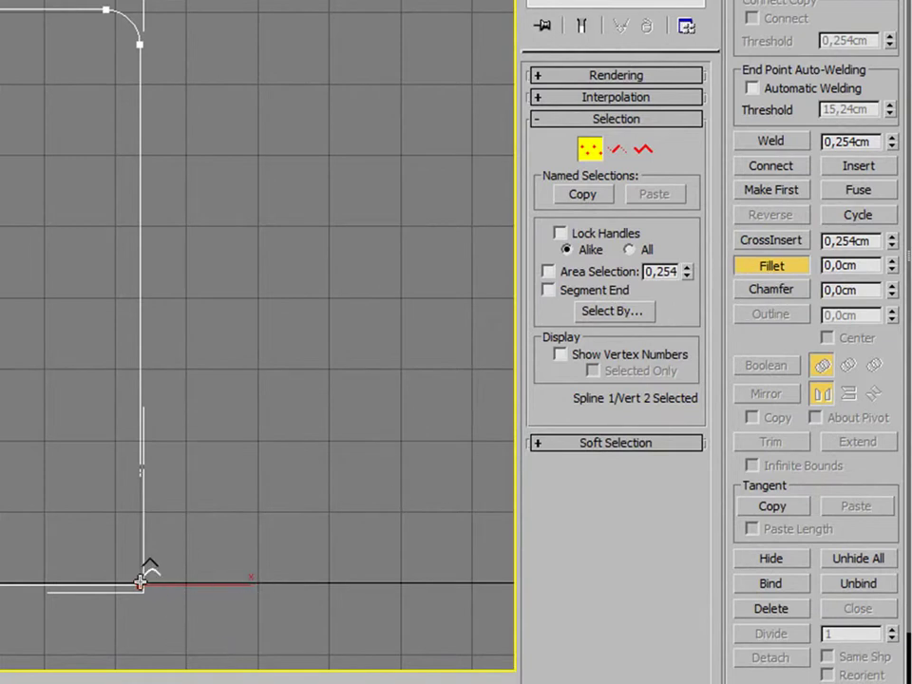
drag(142, 574, 116, 545)
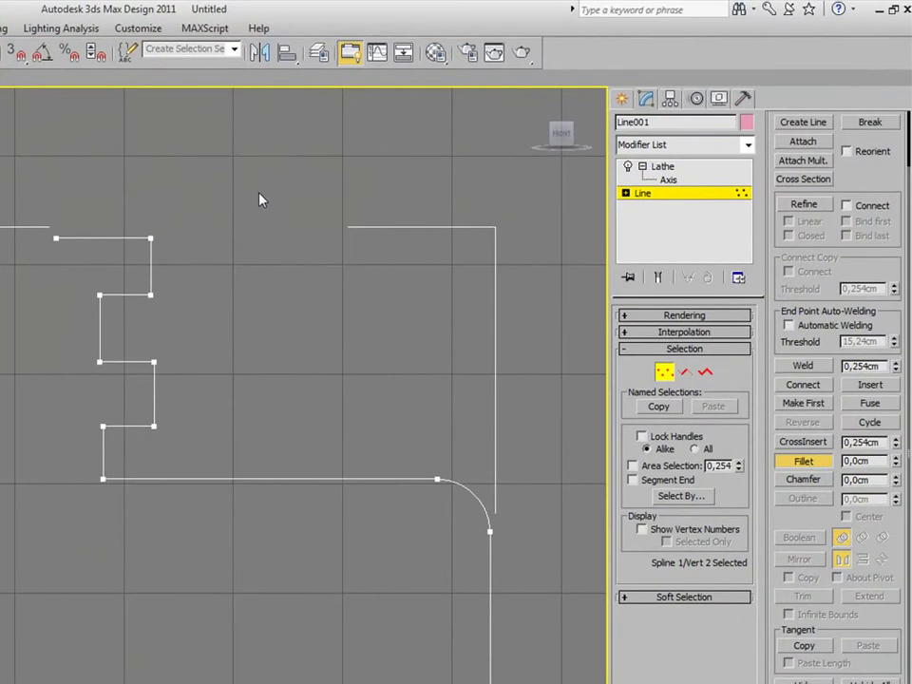
Step: Fillet the four right-side ridge corners and the four left corners of the neck
drag(256, 188, 132, 452)
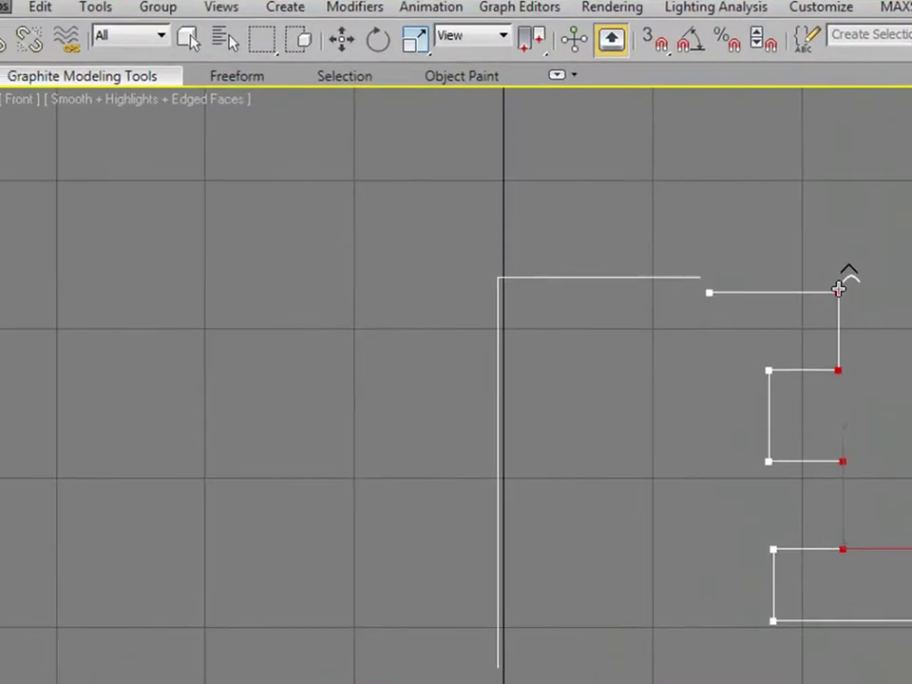
drag(154, 227, 156, 217)
drag(824, 266, 823, 270)
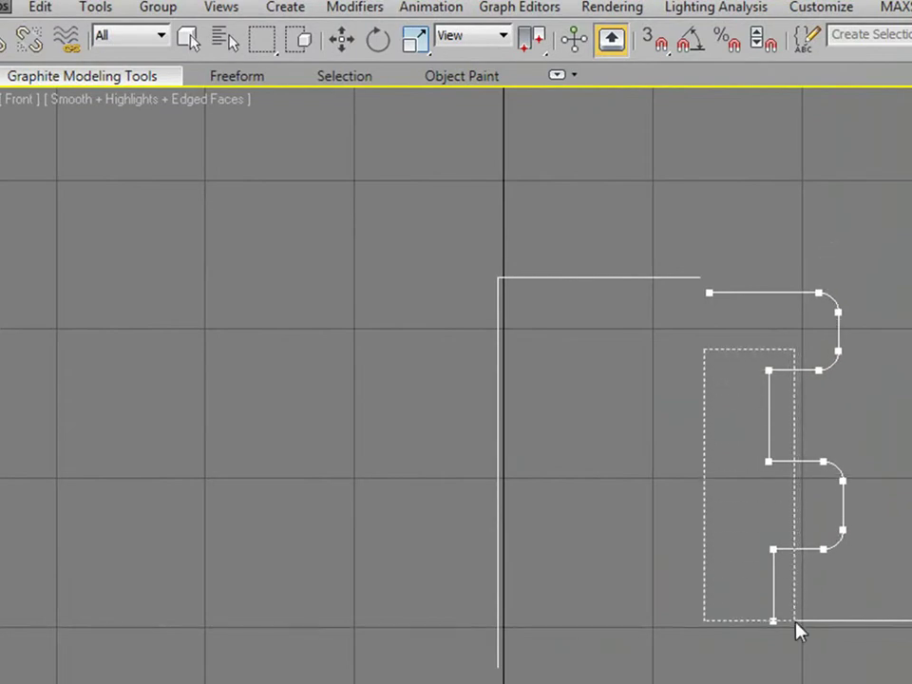
drag(765, 416, 800, 655)
drag(769, 369, 761, 348)
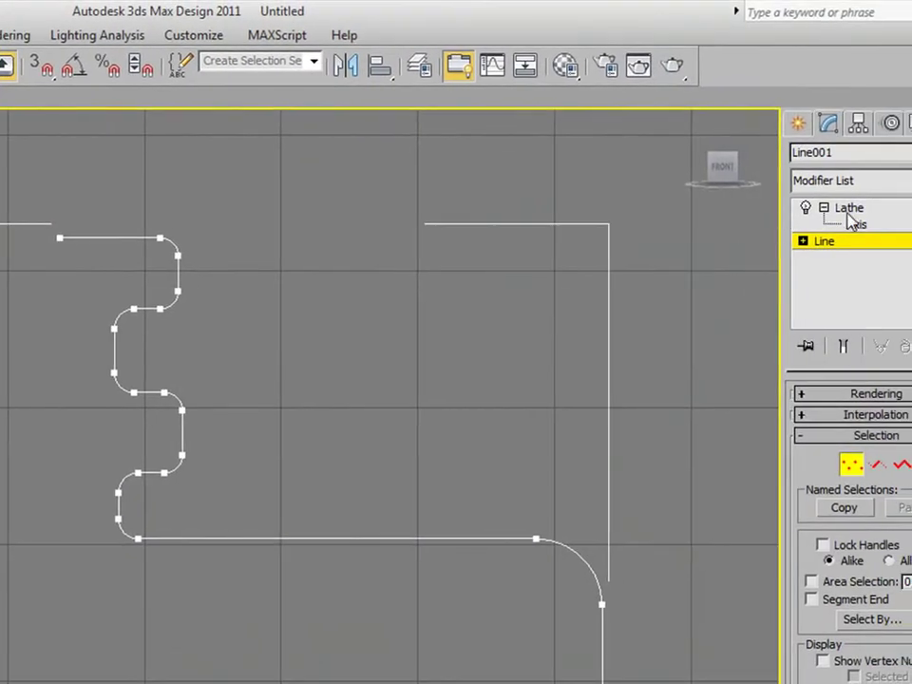
Step: Return to the Lathe result, orbit around the rounded neck rings, and finish in Front view
click(886, 208)
middle_drag(301, 438, 355, 305)
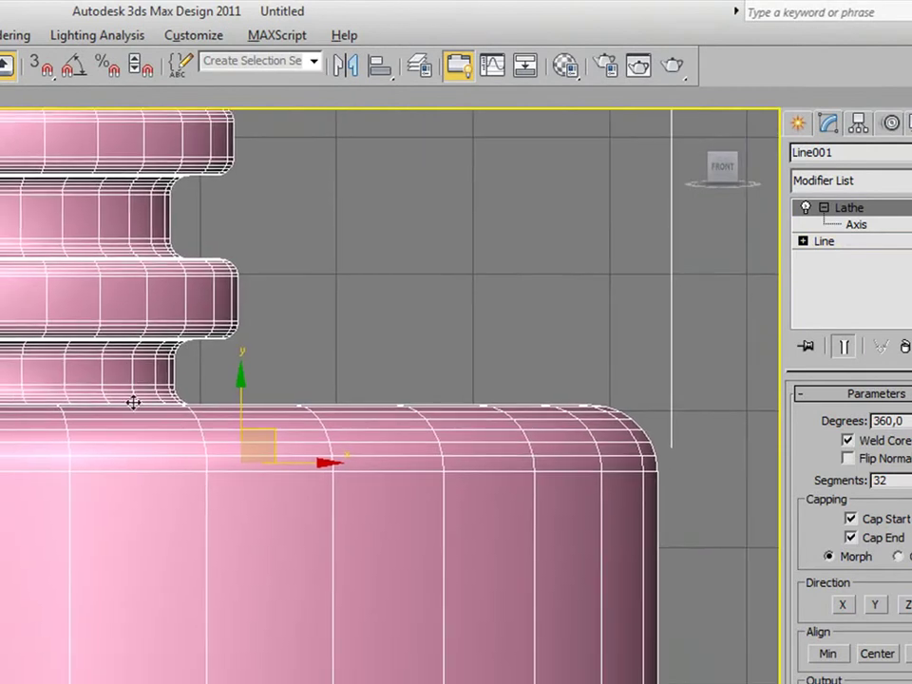
ctrl+alt+middle_drag(35, 407, 71, 531)
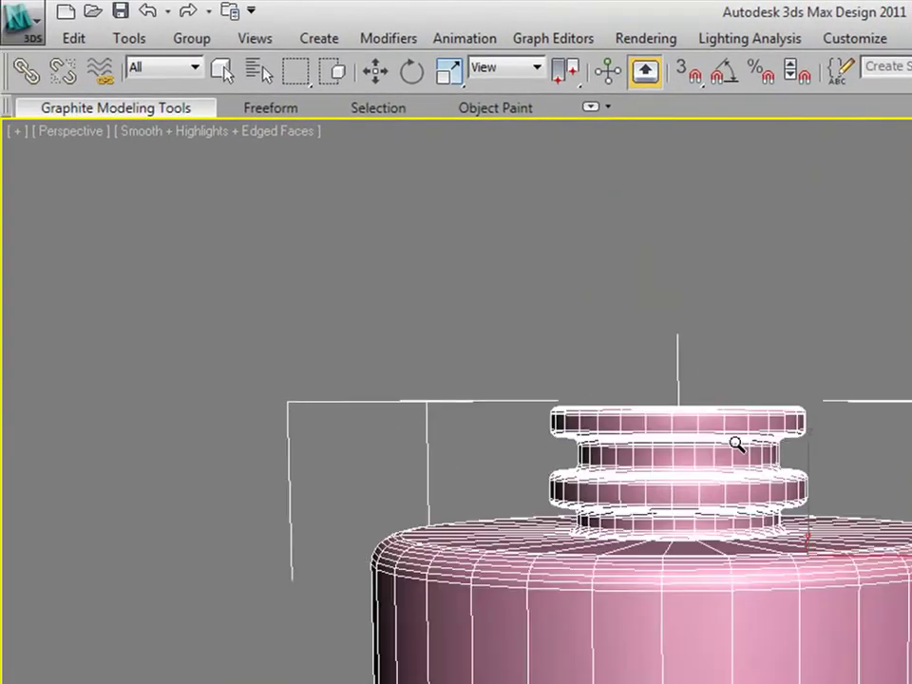
mouse_move(737, 440)
alt+middle_down()
mouse_move(730, 529)
mouse_move(739, 597)
mouse_move(746, 362)
mouse_move(764, 255)
mouse_move(752, 463)
alt+middle_up()
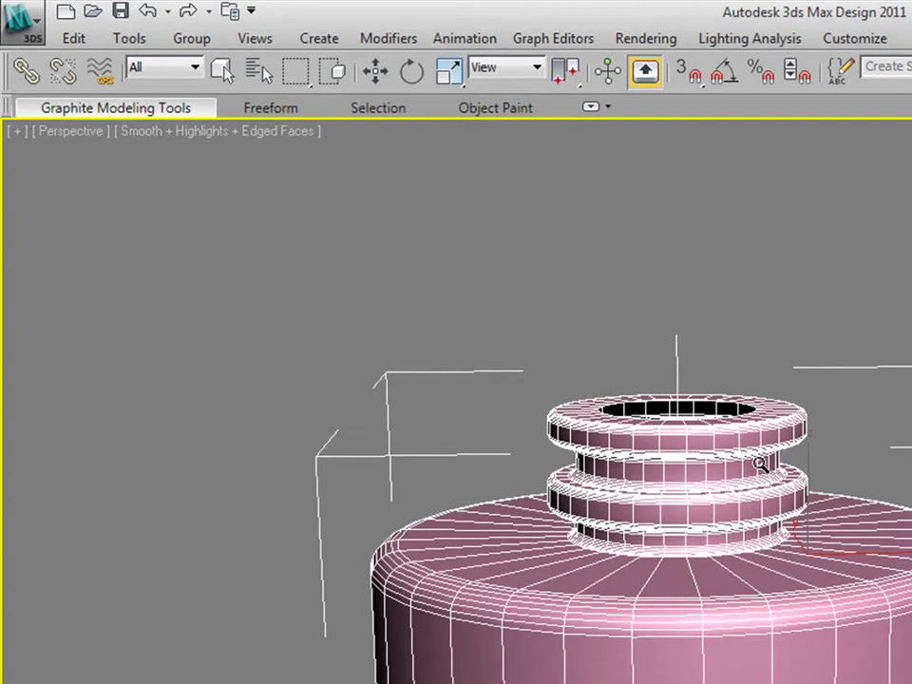
key(f)
middle_drag(768, 328, 739, 443)
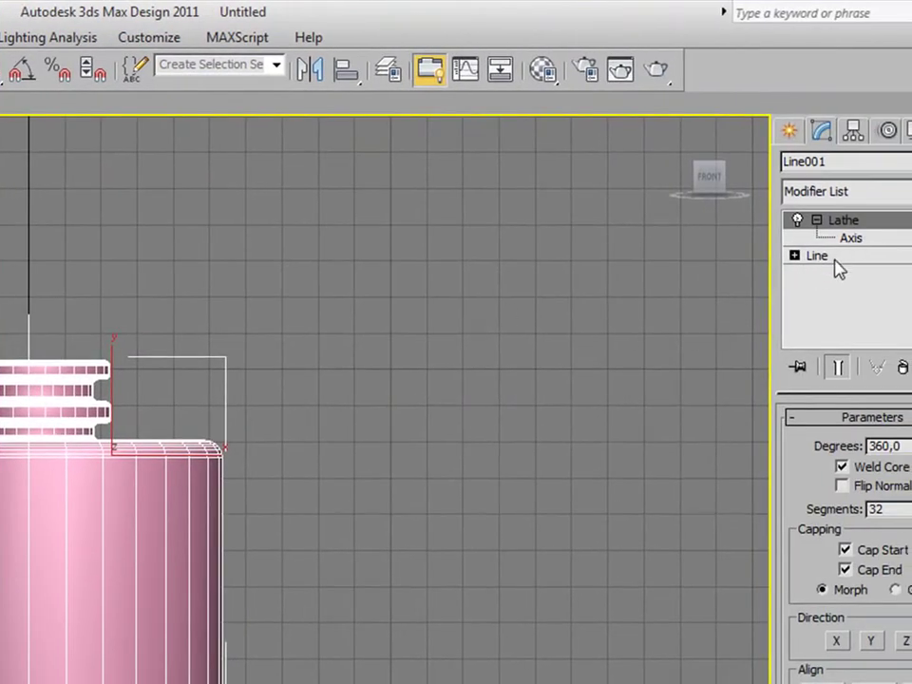
Step: Exit Vertex mode on Line001 and collapse the Lathe's sub-entries in the stack
click(836, 265)
key(1)
mouse_move(77, 388)
middle_down()
mouse_move(83, 411)
mouse_move(89, 362)
middle_up()
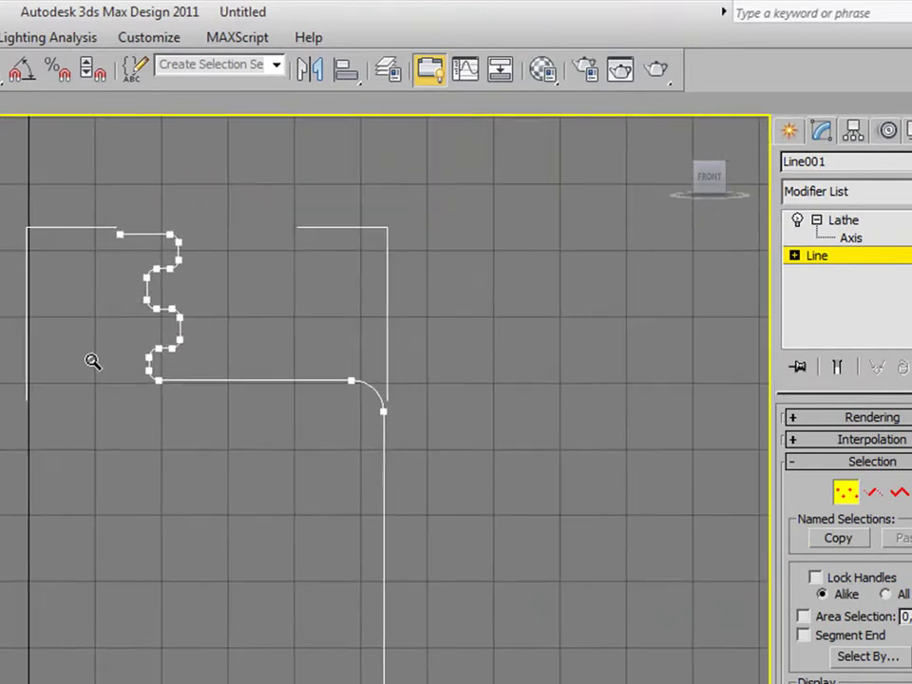
click(844, 502)
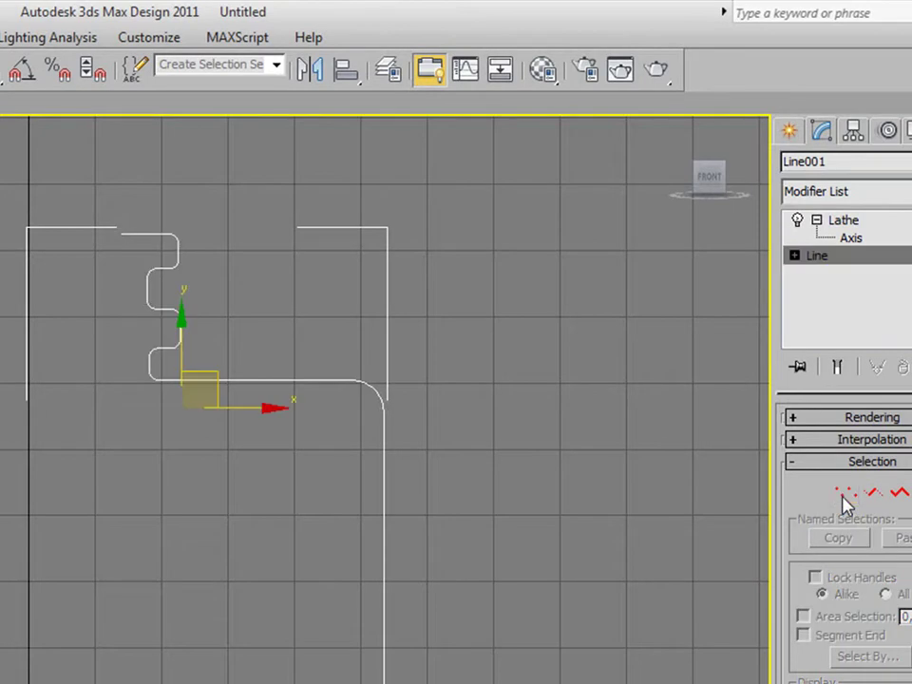
click(539, 404)
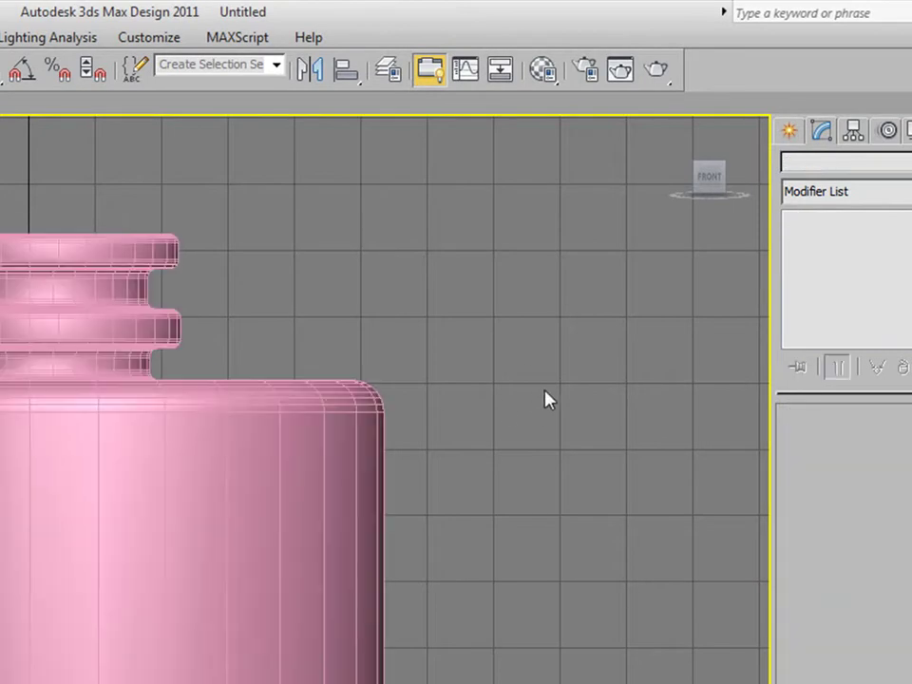
click(112, 444)
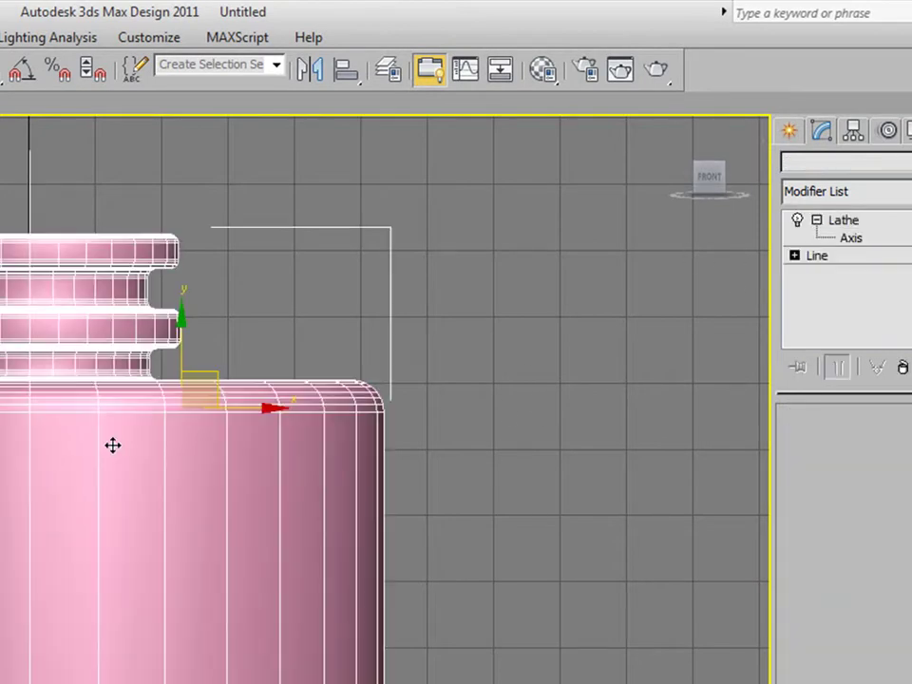
click(868, 264)
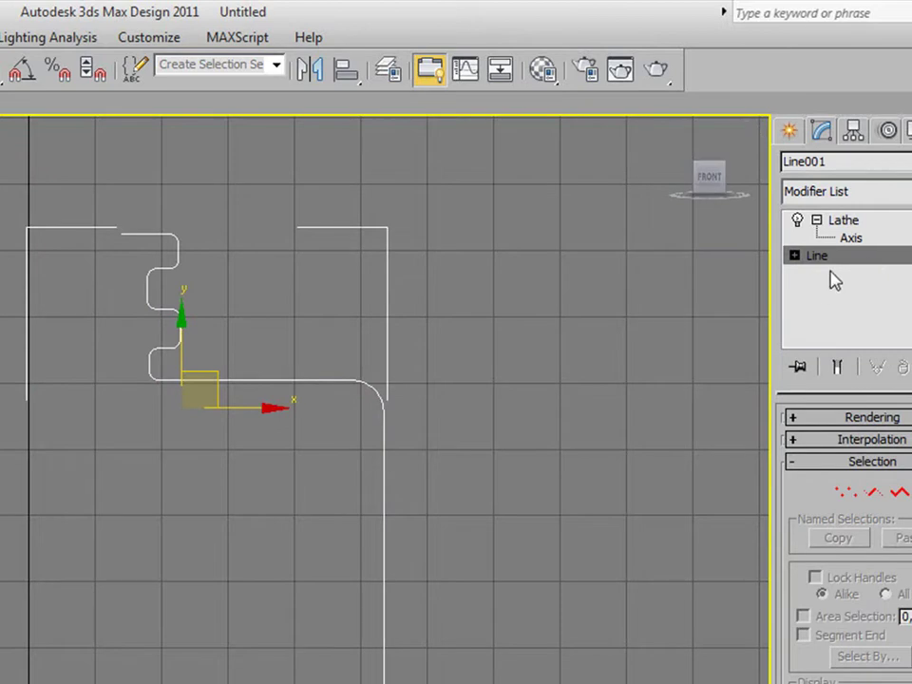
click(816, 219)
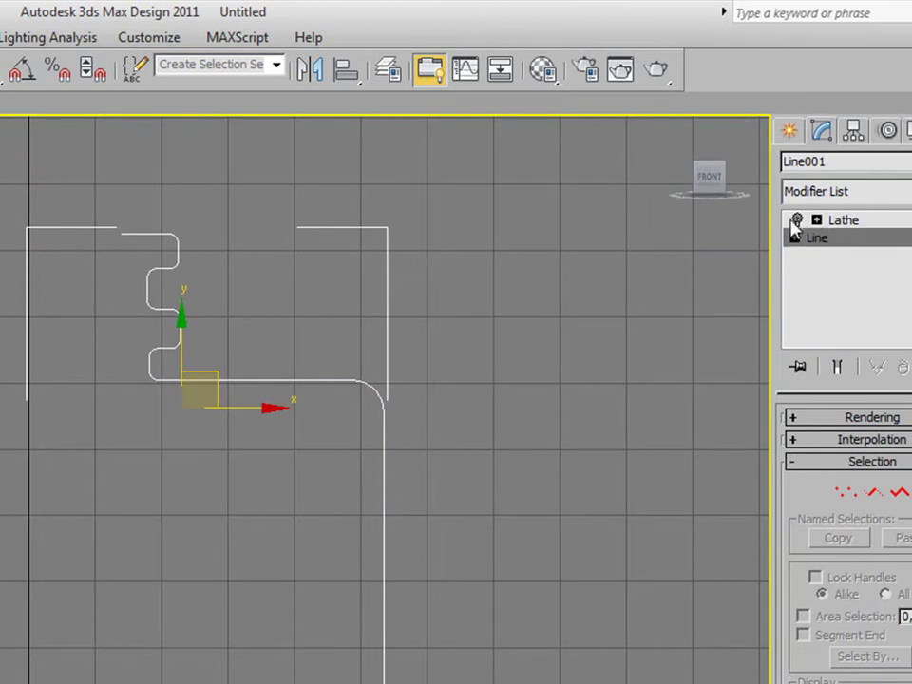
Step: Clear the selection and bring up Create > Shapes > Splines
click(637, 357)
drag(453, 362, 358, 448)
click(390, 352)
click(310, 432)
click(704, 369)
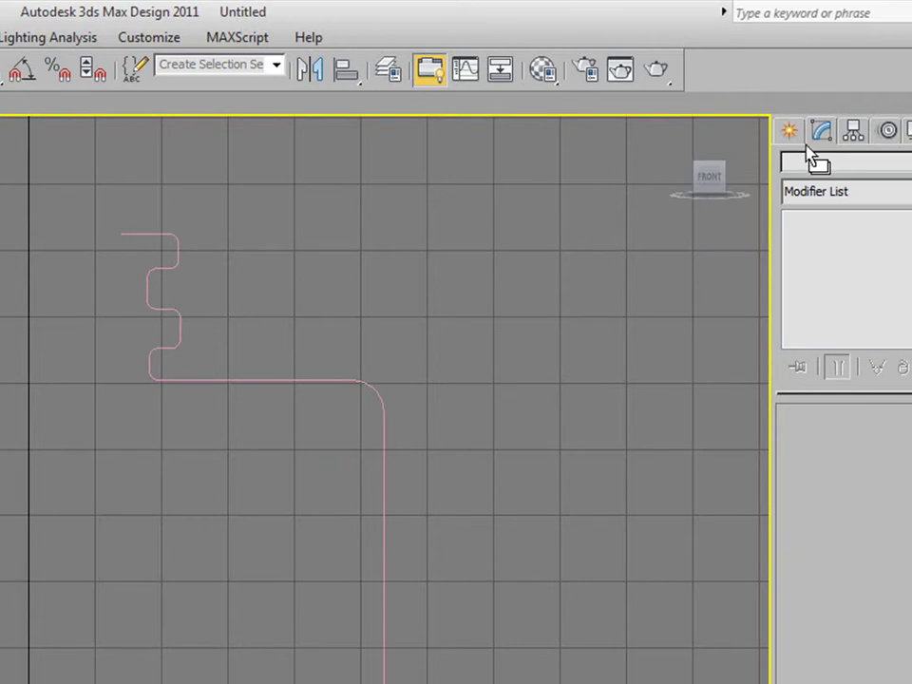
click(789, 129)
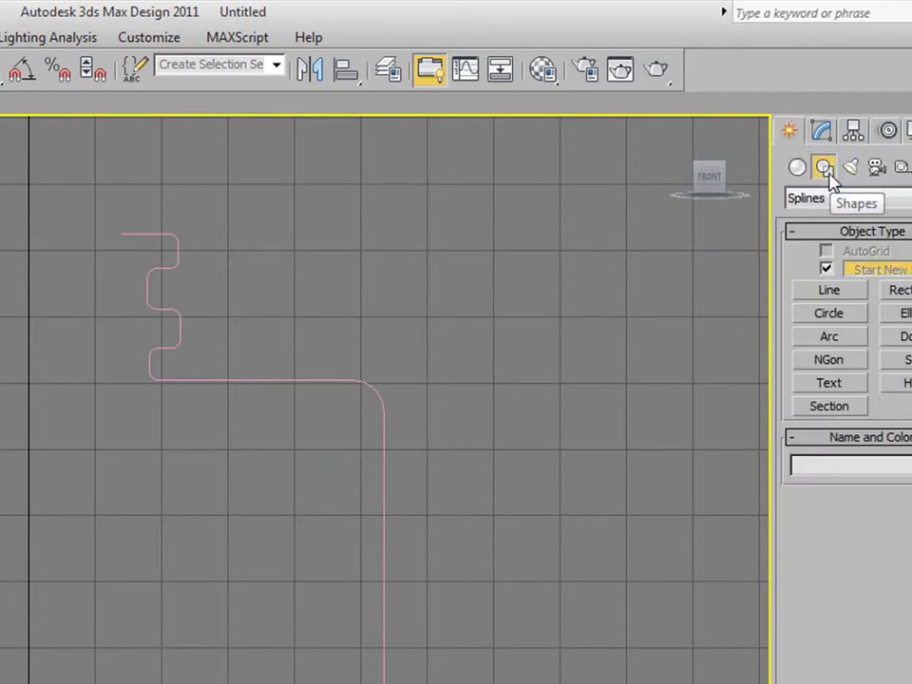
Step: Start a new line for the cap outline: top edge, right side and bottom inner step
click(824, 294)
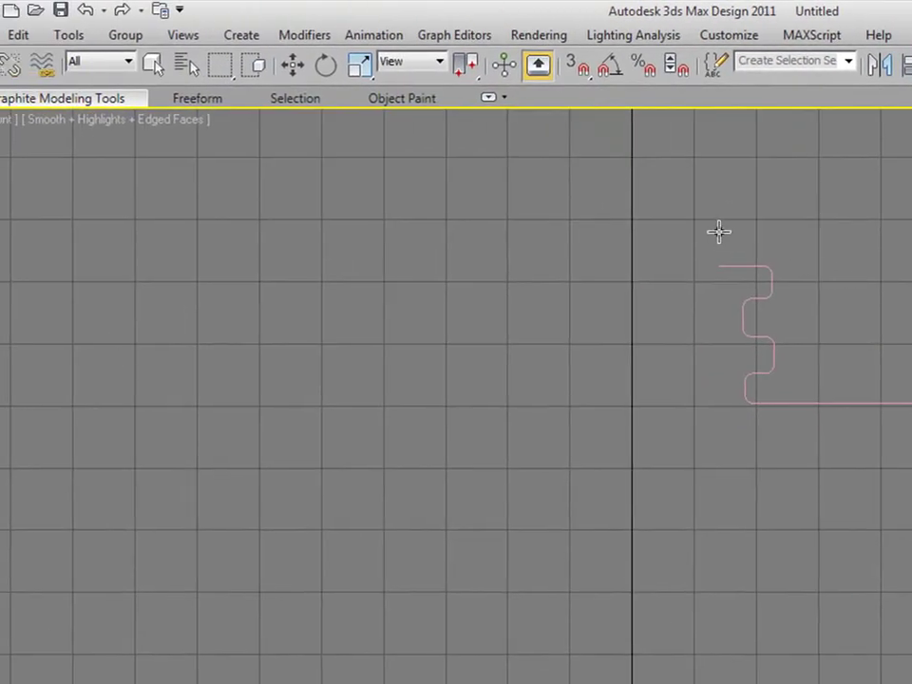
click(719, 232)
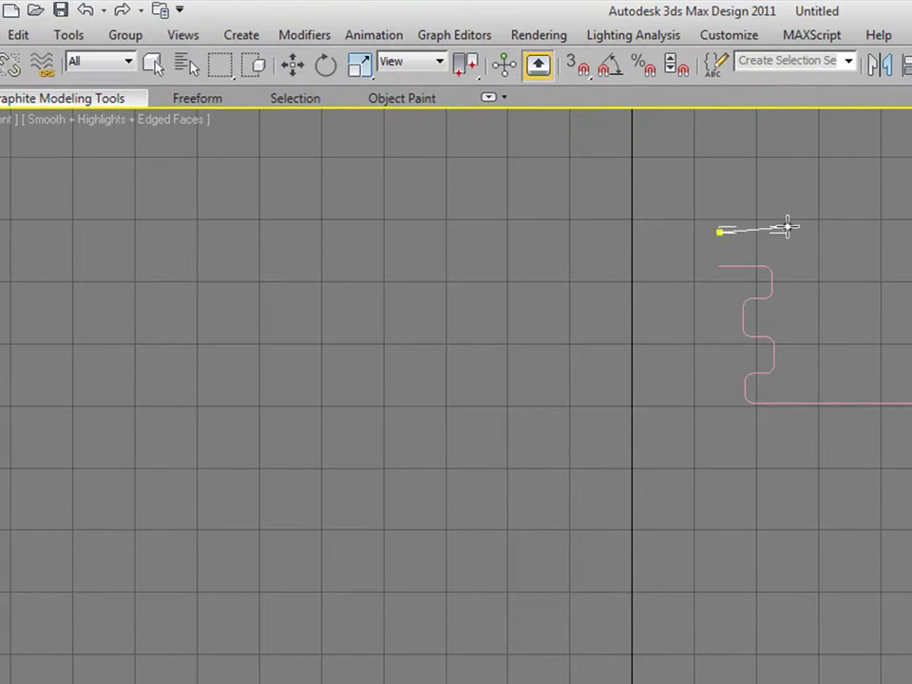
click(879, 232)
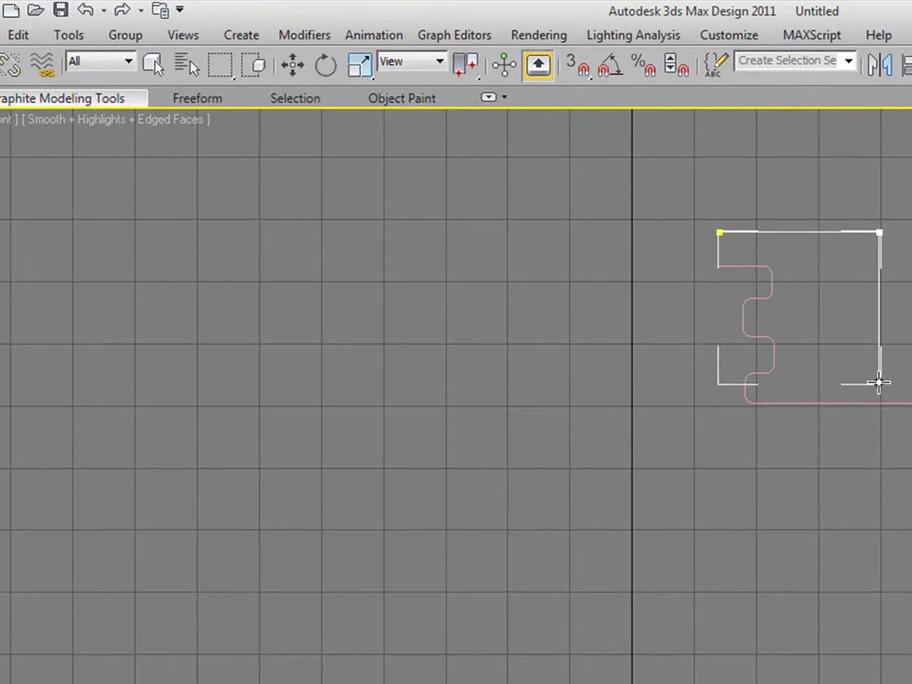
click(878, 395)
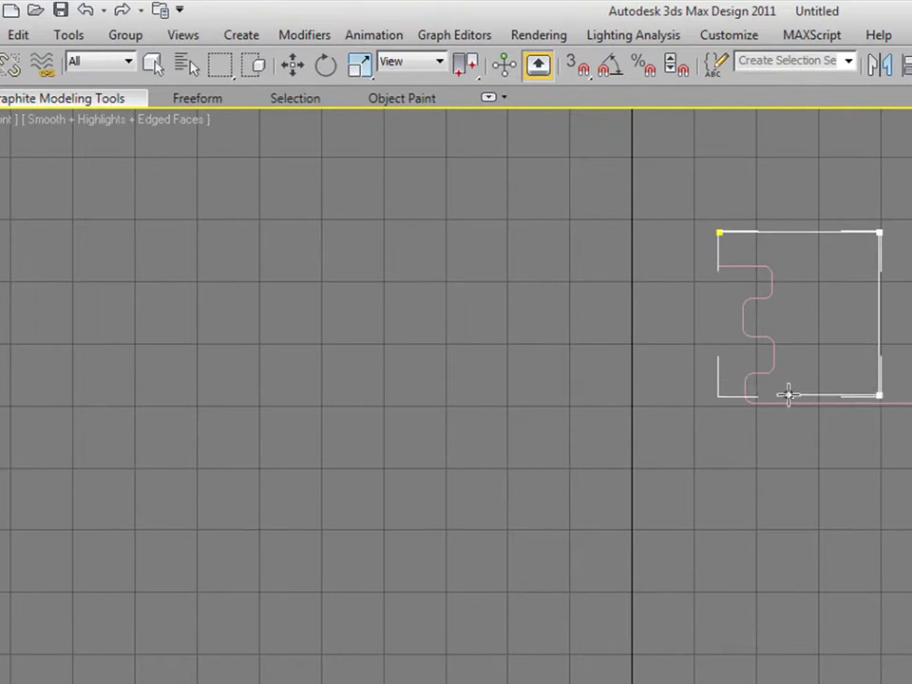
click(774, 382)
click(803, 379)
Step: Trace the stepped inner edge up to the top to complete the Line002 cap outline
click(795, 332)
click(757, 332)
click(756, 308)
click(794, 307)
click(793, 258)
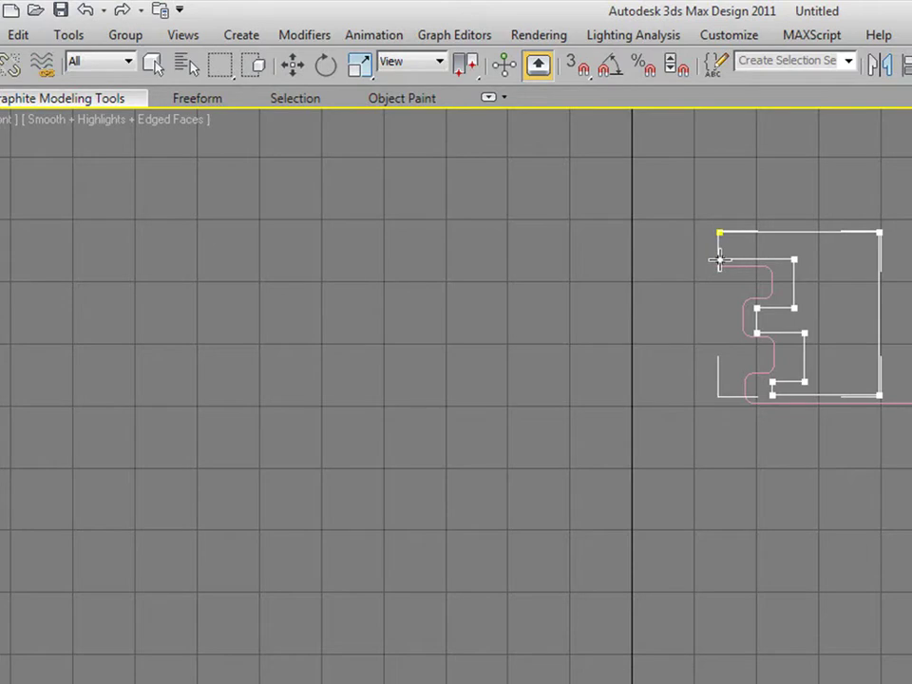
click(719, 258)
right_click(543, 356)
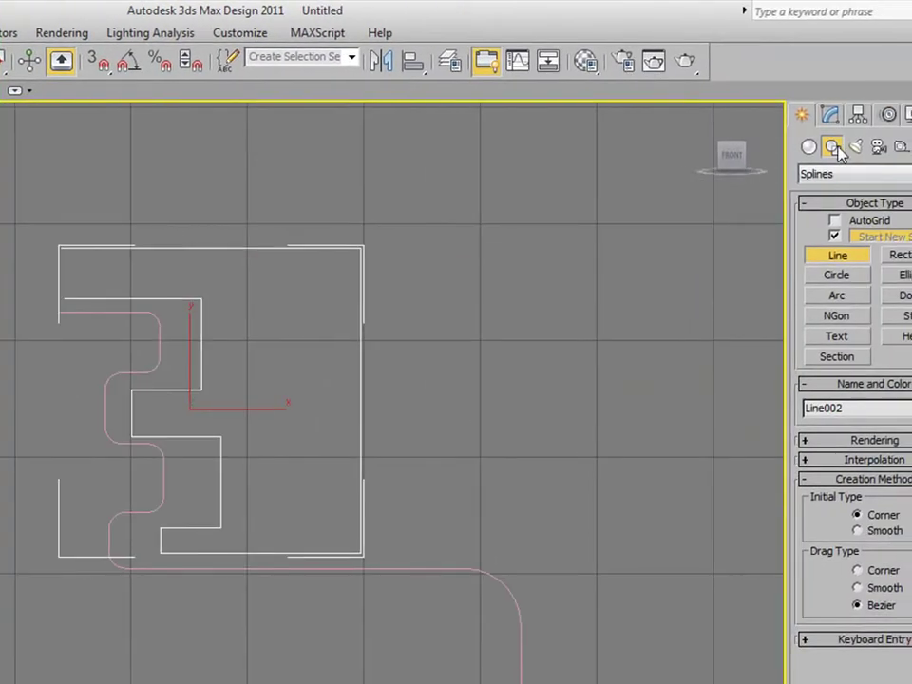
click(836, 118)
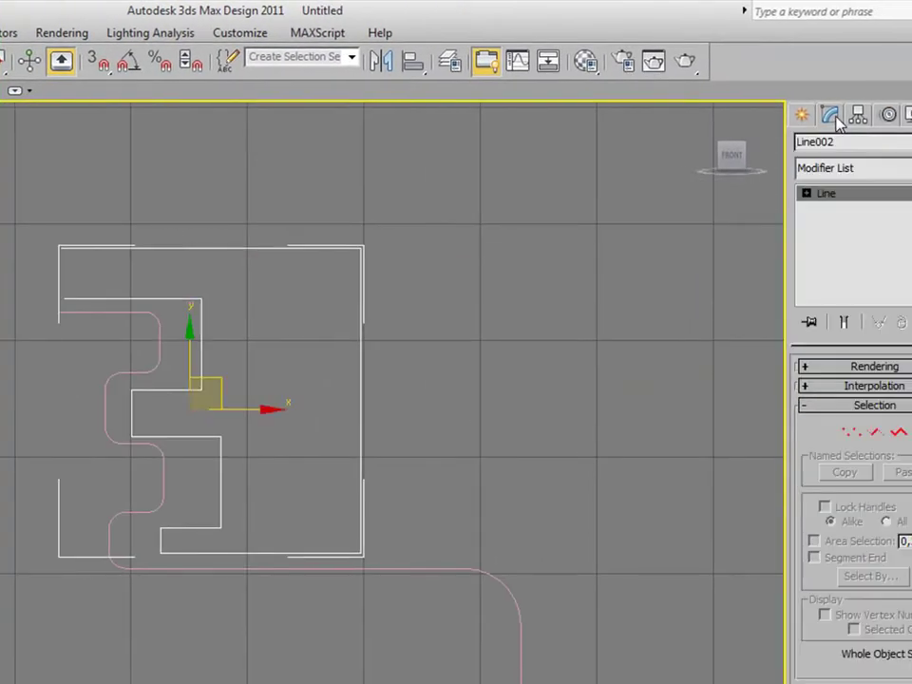
Step: In Vertex mode, shift the cap outline's inner groove vertex pairs left toward the neck
click(851, 433)
drag(250, 284, 220, 401)
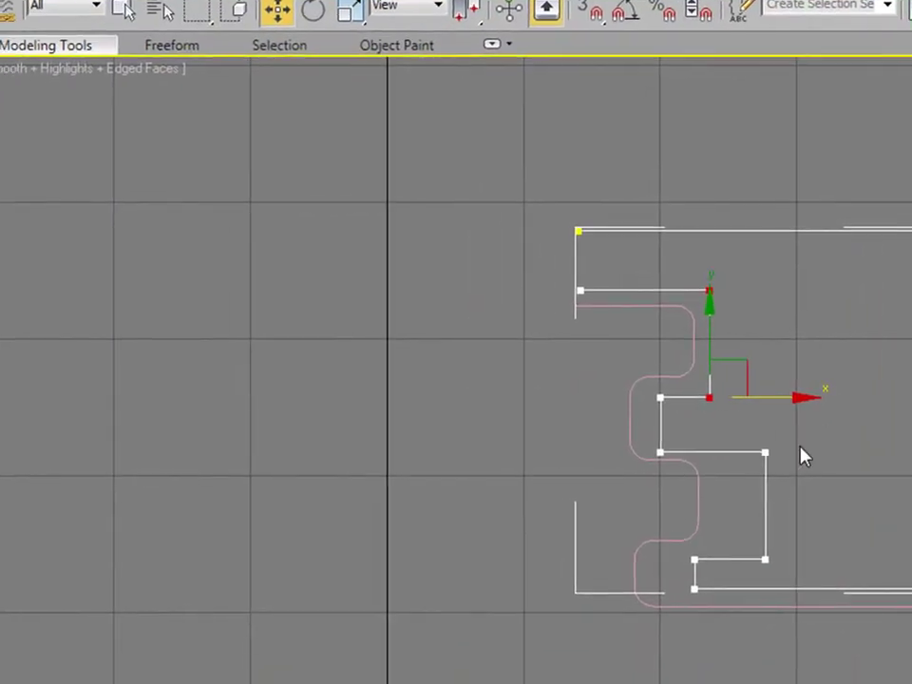
drag(812, 419, 749, 574)
drag(840, 558, 794, 560)
mouse_move(678, 551)
mouse_down()
mouse_move(727, 600)
mouse_move(747, 584)
mouse_move(728, 563)
mouse_up()
key(ctrl+z)
drag(759, 443, 717, 585)
drag(794, 454, 784, 453)
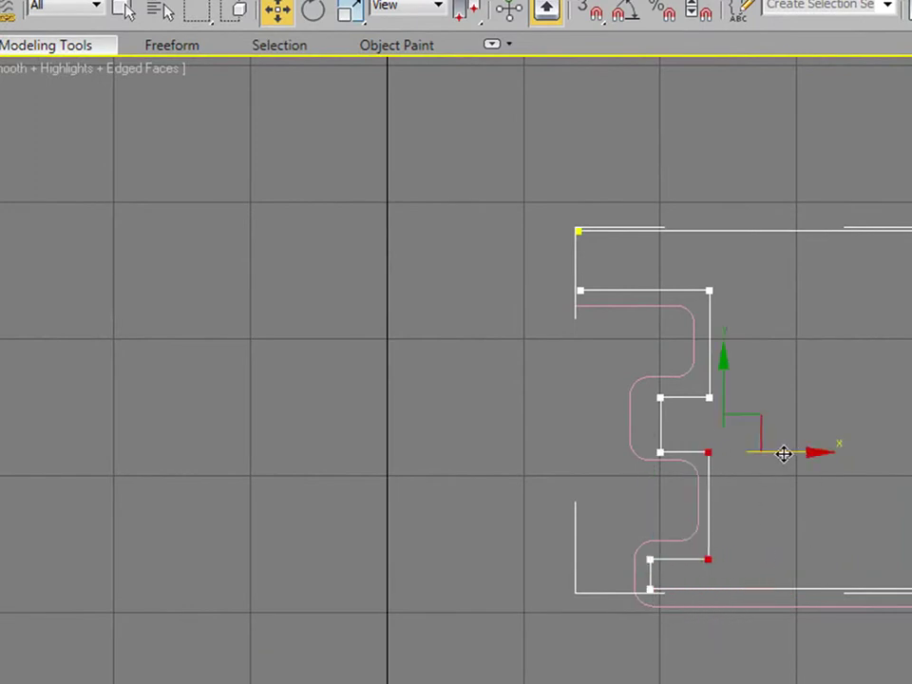
drag(700, 424, 732, 275)
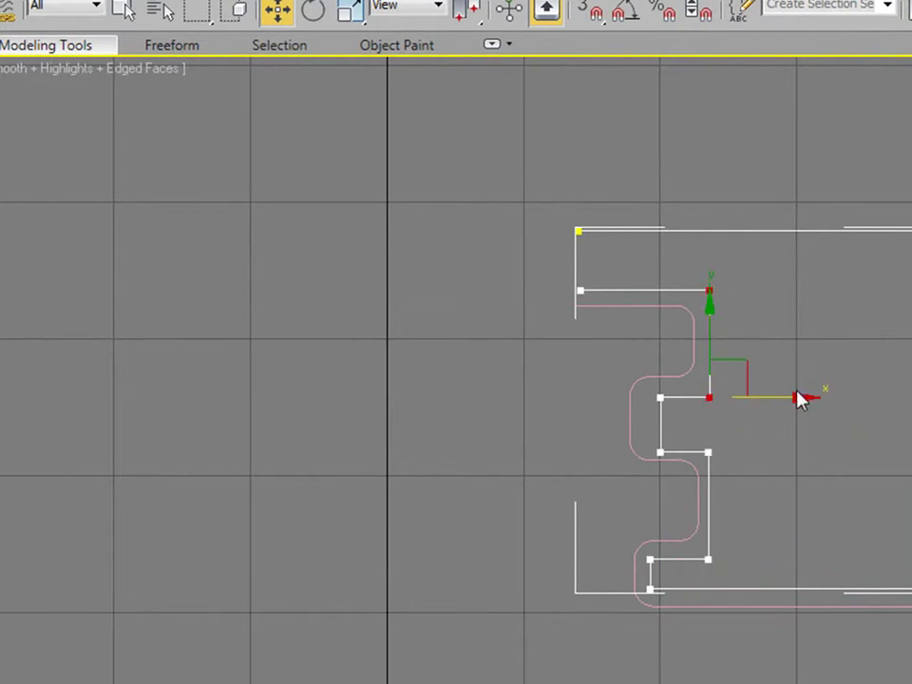
drag(797, 394, 787, 395)
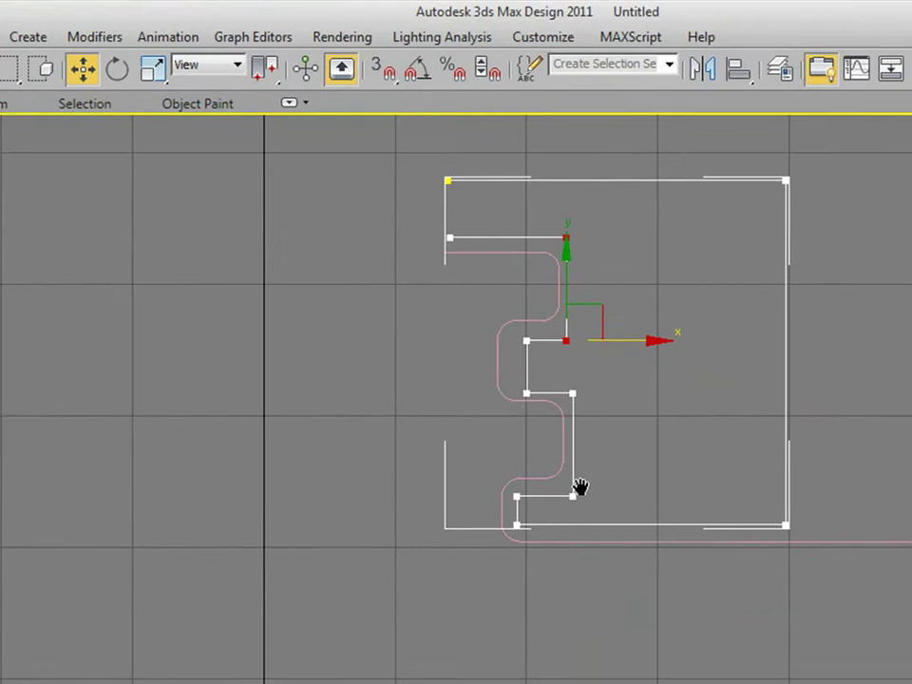
Step: Lower the outline's bottom edge slightly and fine-tune the inner step and groove vertices
middle_drag(580, 487, 590, 460)
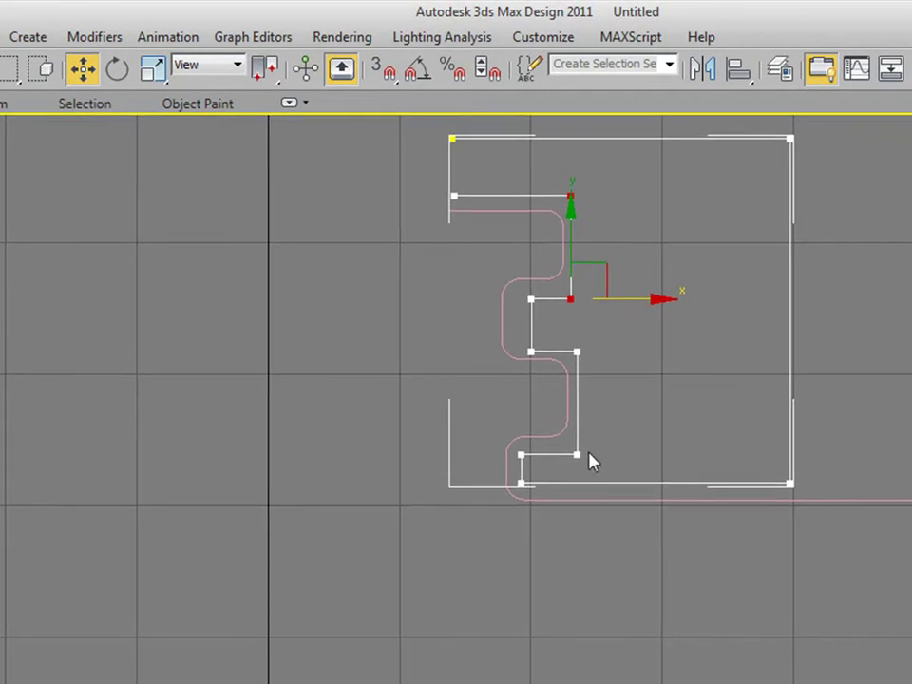
drag(882, 571, 494, 487)
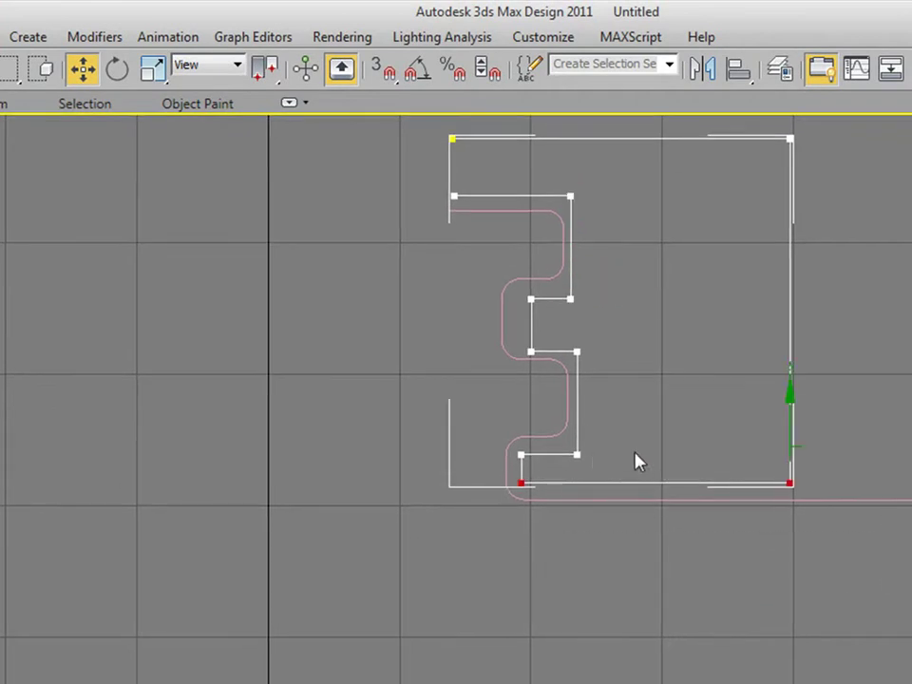
drag(788, 397, 789, 404)
middle_drag(572, 342, 571, 411)
middle_drag(604, 275, 575, 269)
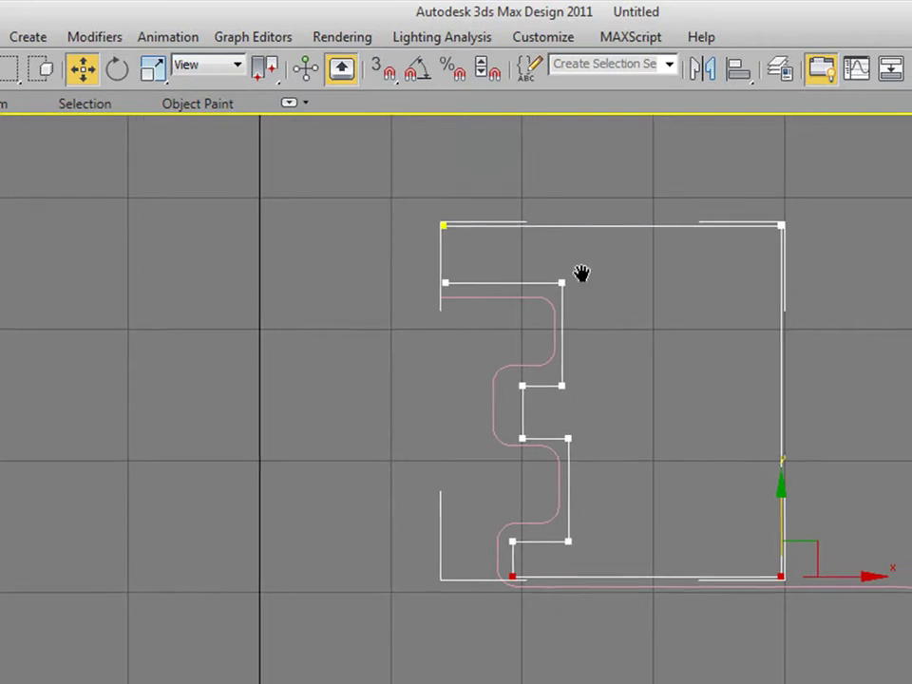
drag(482, 366, 579, 423)
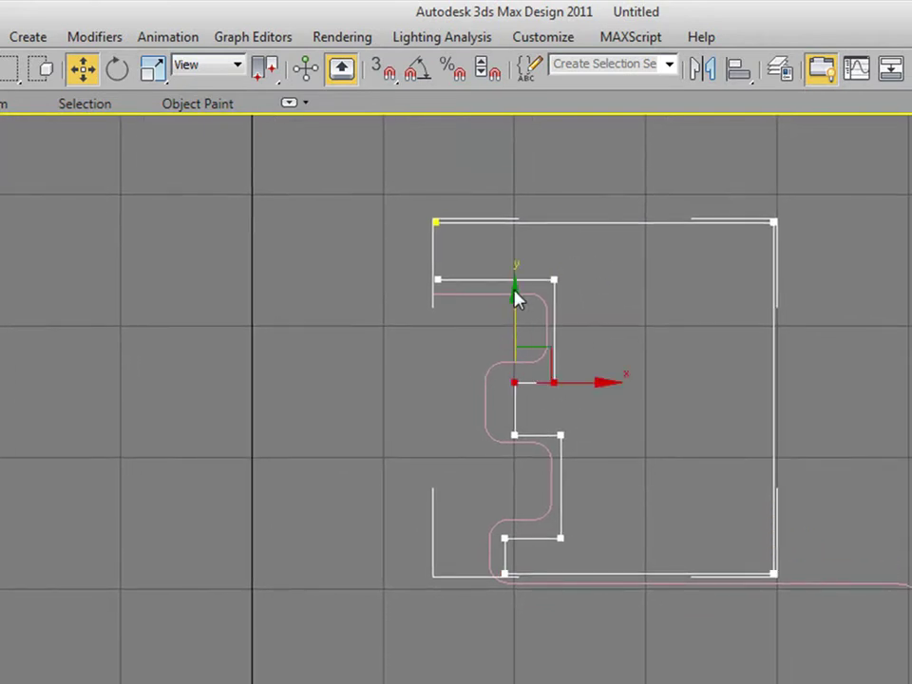
drag(552, 297, 554, 291)
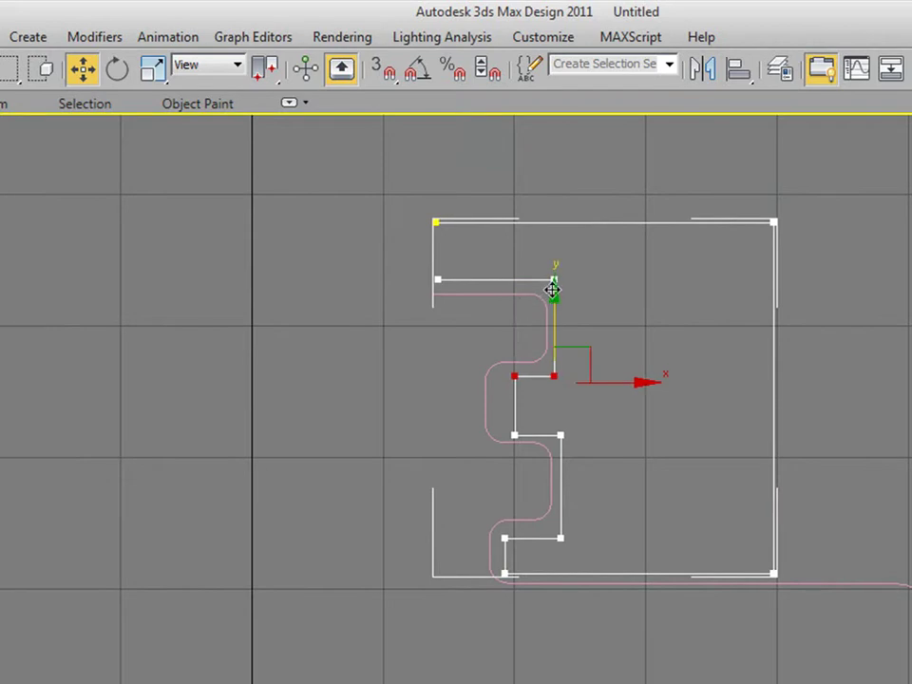
drag(534, 453, 535, 454)
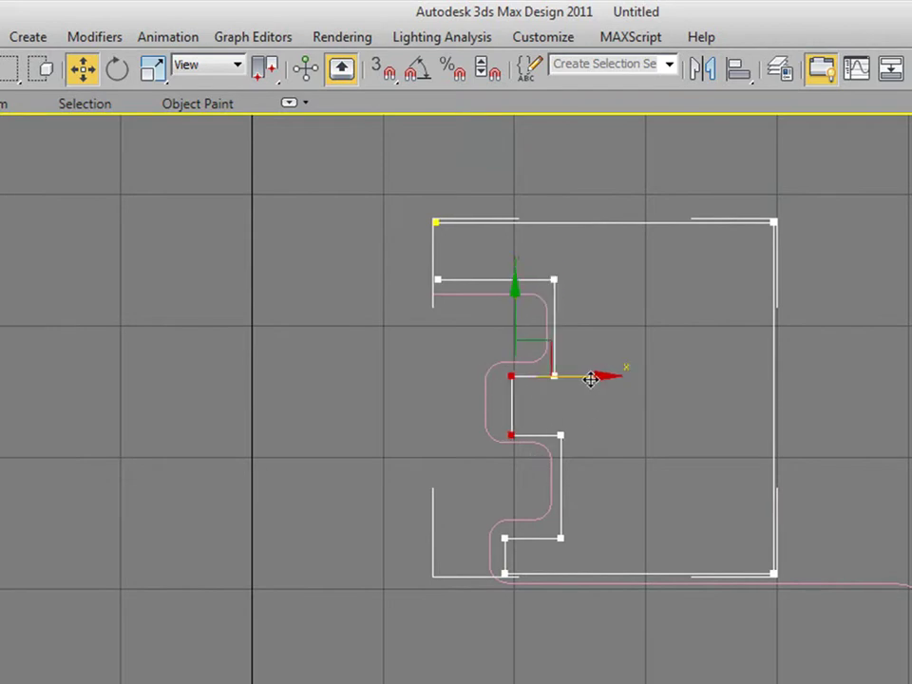
drag(593, 379, 576, 379)
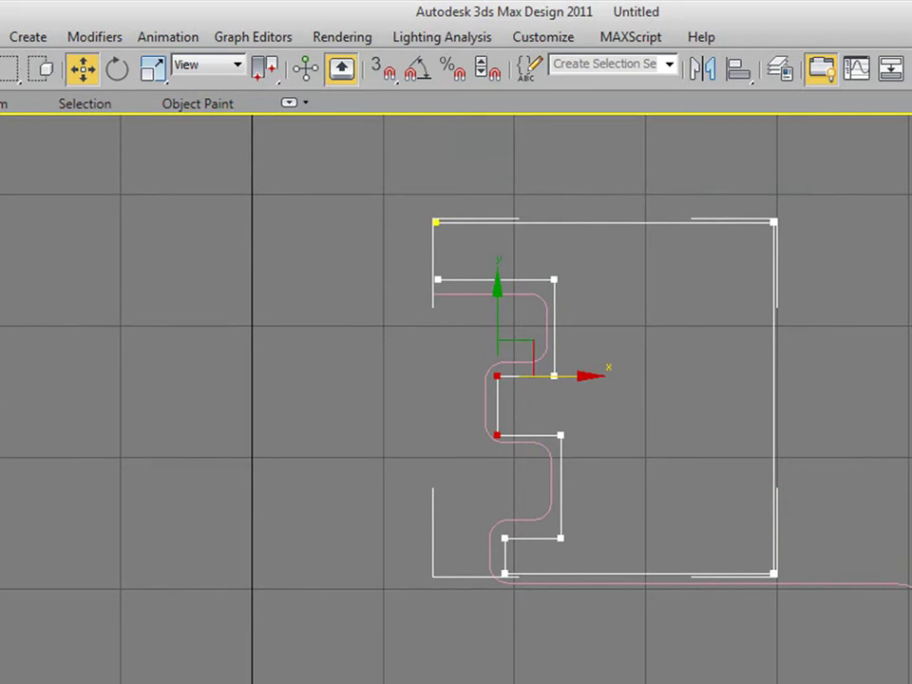
Step: Fillet the inner groove corners and the two outer right-hand corners into smooth curves
key(q)
drag(575, 277, 487, 586)
drag(557, 276, 546, 259)
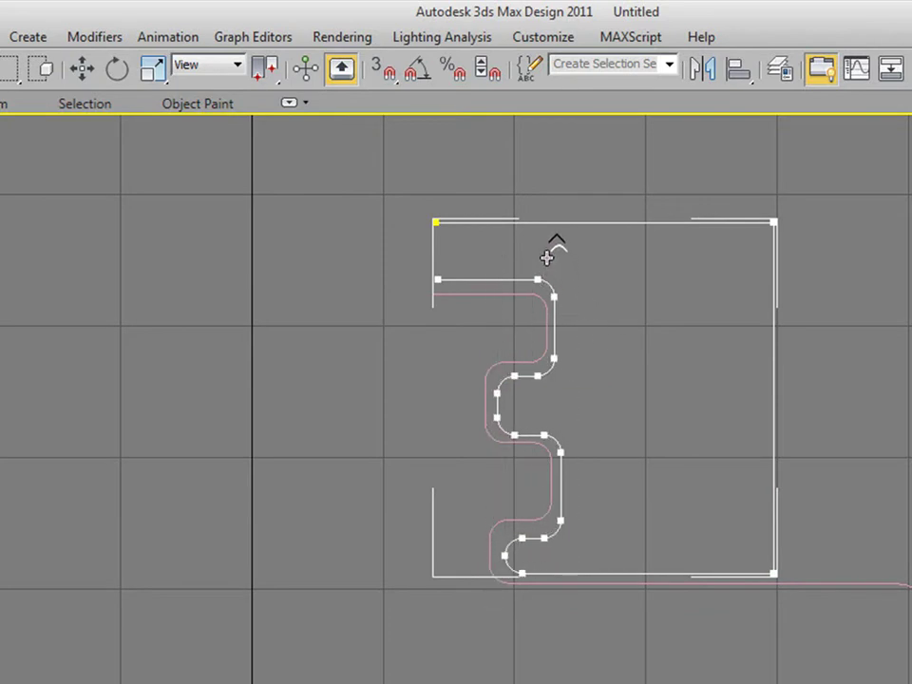
drag(783, 187, 718, 631)
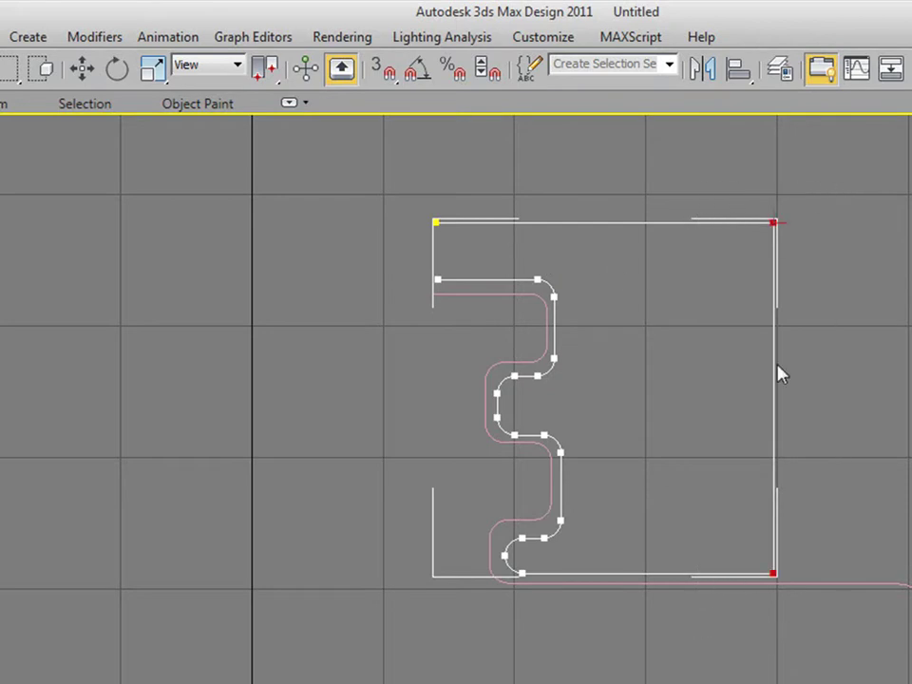
drag(775, 224, 764, 174)
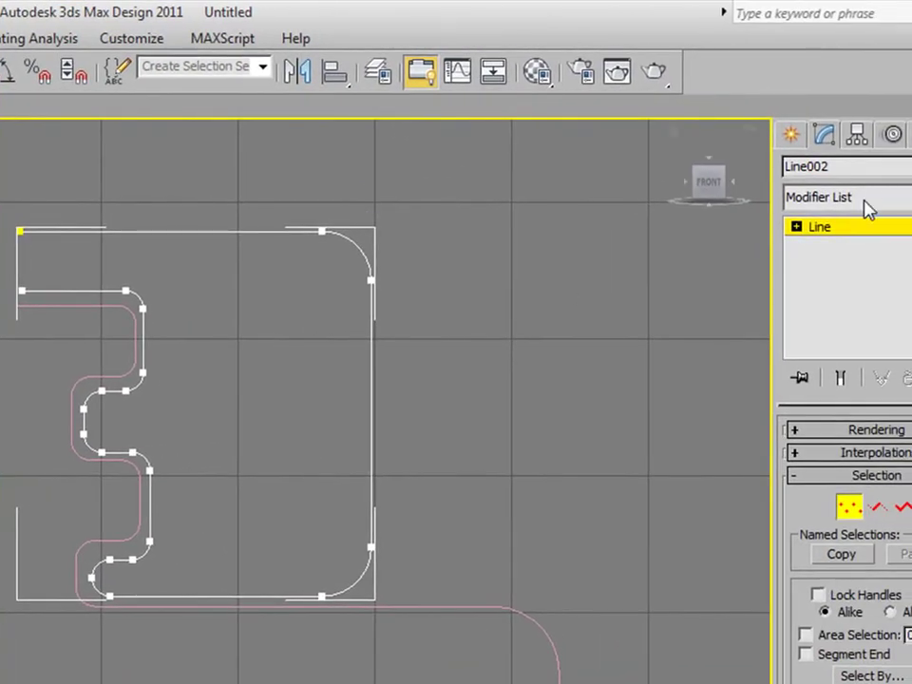
Step: Apply a Lathe modifier to Line002 to spin the profile into a solid cap
click(819, 207)
text(l)
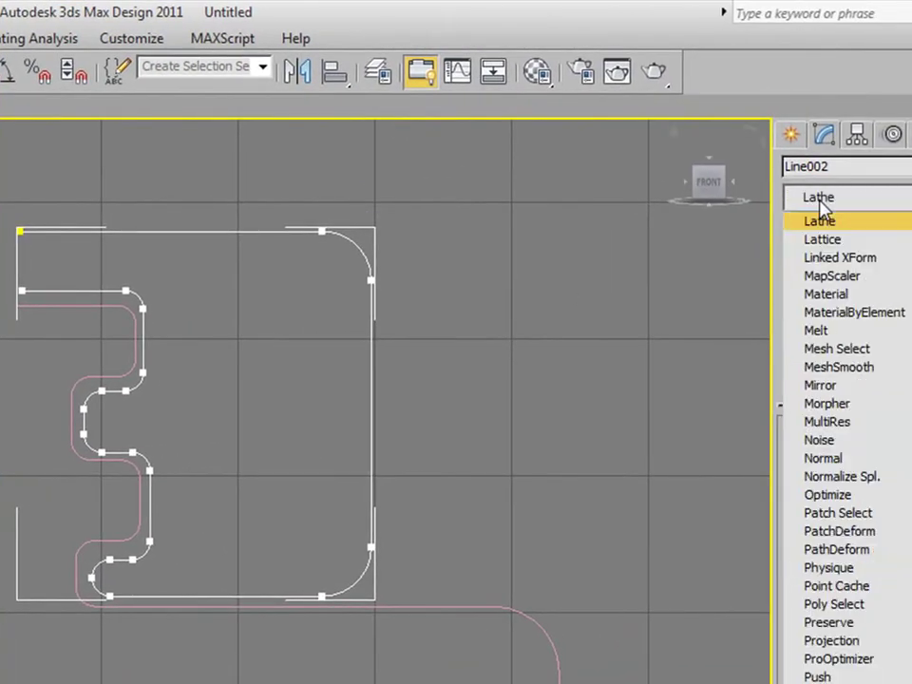
click(828, 221)
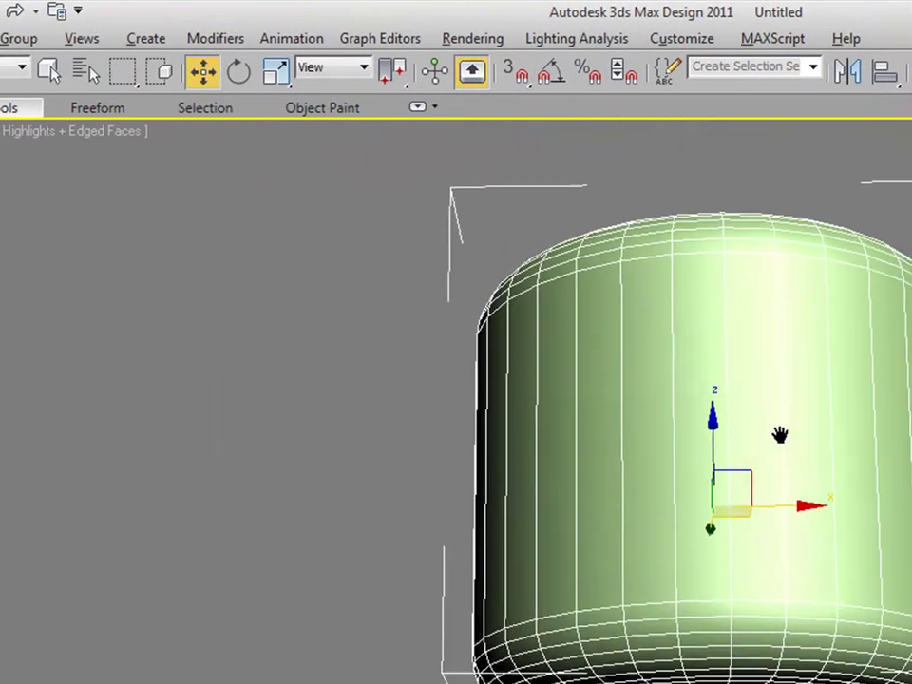
mouse_move(779, 434)
alt+middle_down()
mouse_move(784, 315)
mouse_move(781, 582)
mouse_move(776, 438)
mouse_move(788, 330)
mouse_move(602, 415)
alt+middle_up()
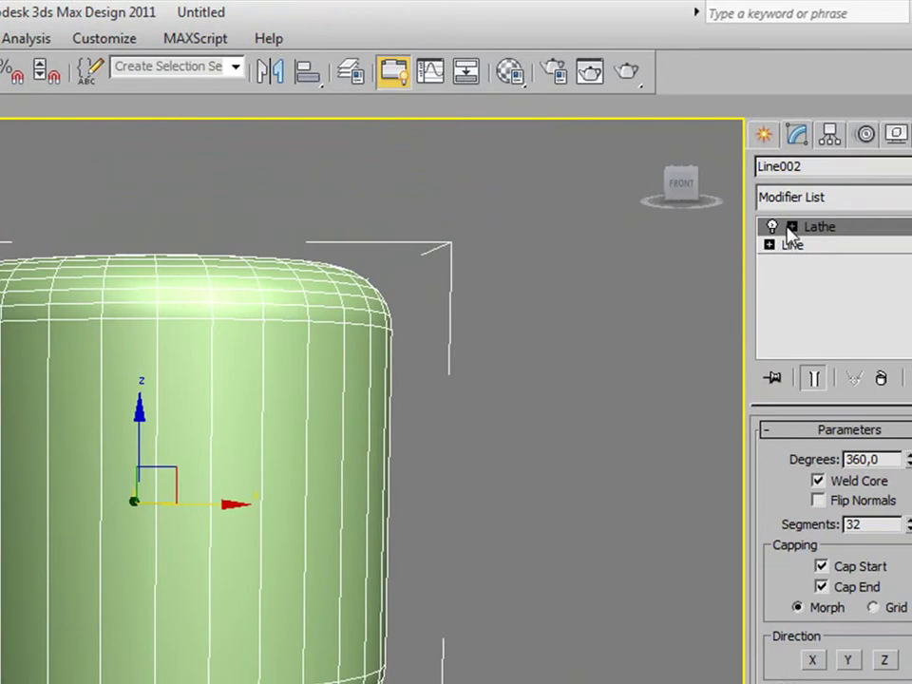
Step: Reposition the Lathe axis along X, checking the cylinder from the Top view
click(791, 226)
click(829, 246)
mouse_move(234, 474)
alt+middle_down()
mouse_move(228, 438)
mouse_move(228, 492)
alt+middle_up()
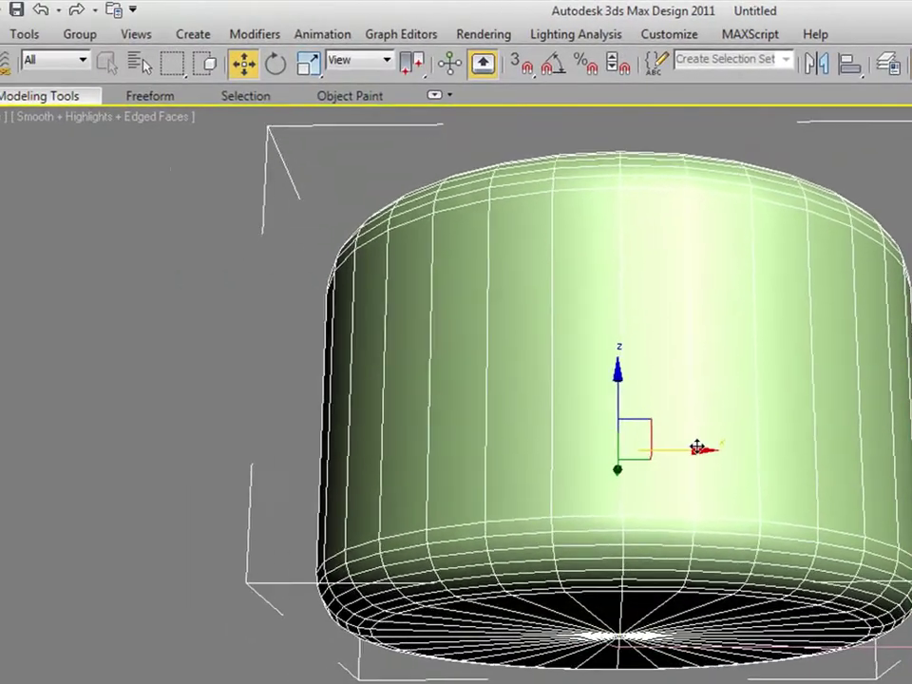
mouse_move(697, 448)
mouse_down()
mouse_move(568, 431)
mouse_move(642, 423)
mouse_up()
mouse_move(639, 424)
alt+middle_down()
mouse_move(616, 355)
mouse_move(621, 421)
mouse_move(595, 272)
alt+middle_up()
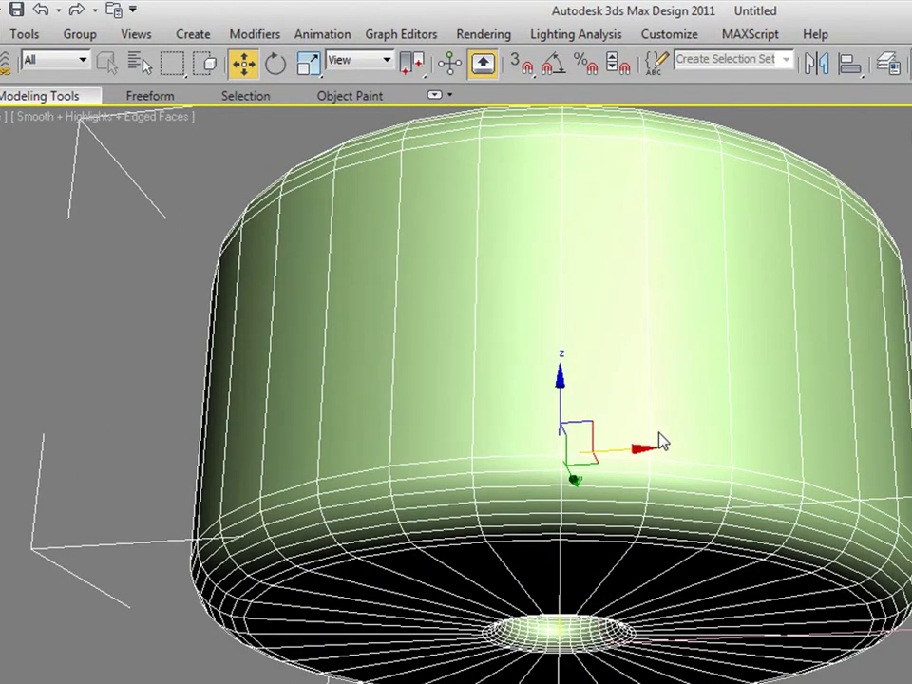
key(t)
middle_drag(684, 330, 757, 427)
scroll(768, 372, up, 2)
scroll(686, 499, up, 3)
middle_drag(686, 499, 672, 523)
drag(847, 427, 770, 419)
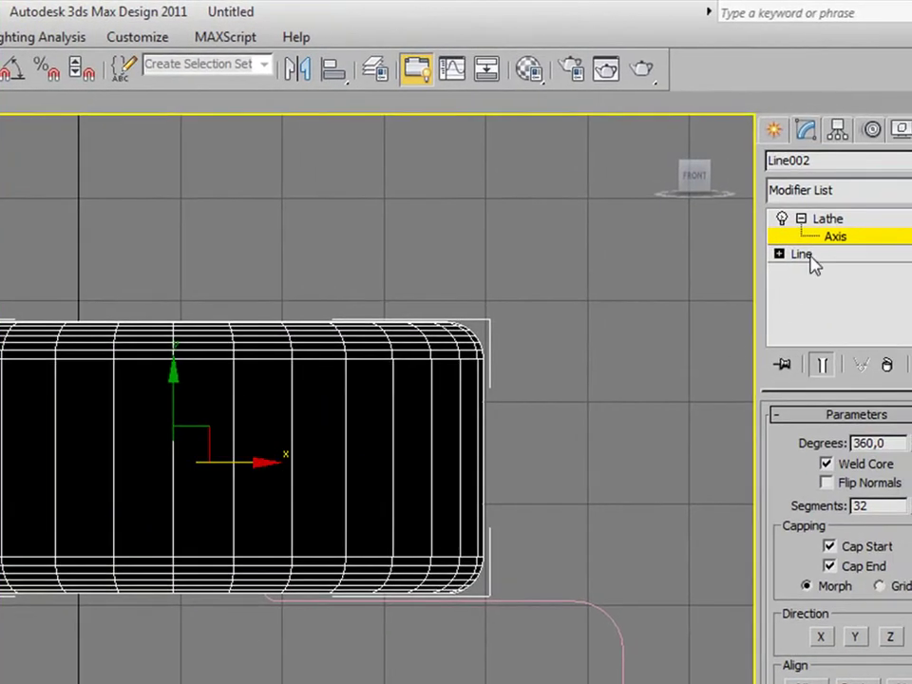
click(807, 257)
Step: Move the profile's top-left end vertices left toward the lathe axis
middle_drag(423, 353, 348, 330)
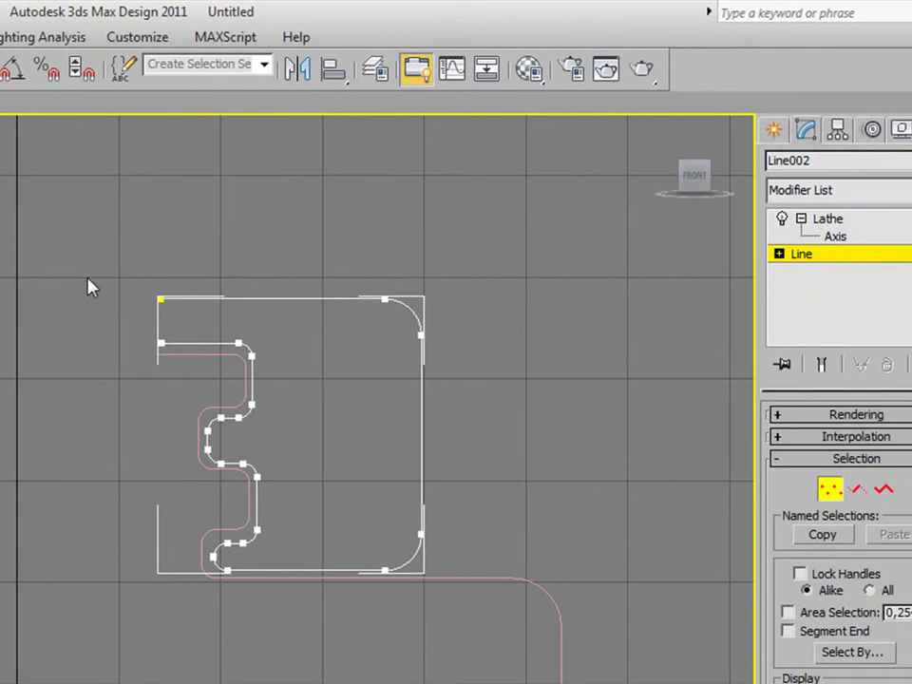
click(832, 491)
click(831, 491)
mouse_move(92, 255)
mouse_down()
mouse_move(211, 334)
mouse_move(199, 366)
mouse_up()
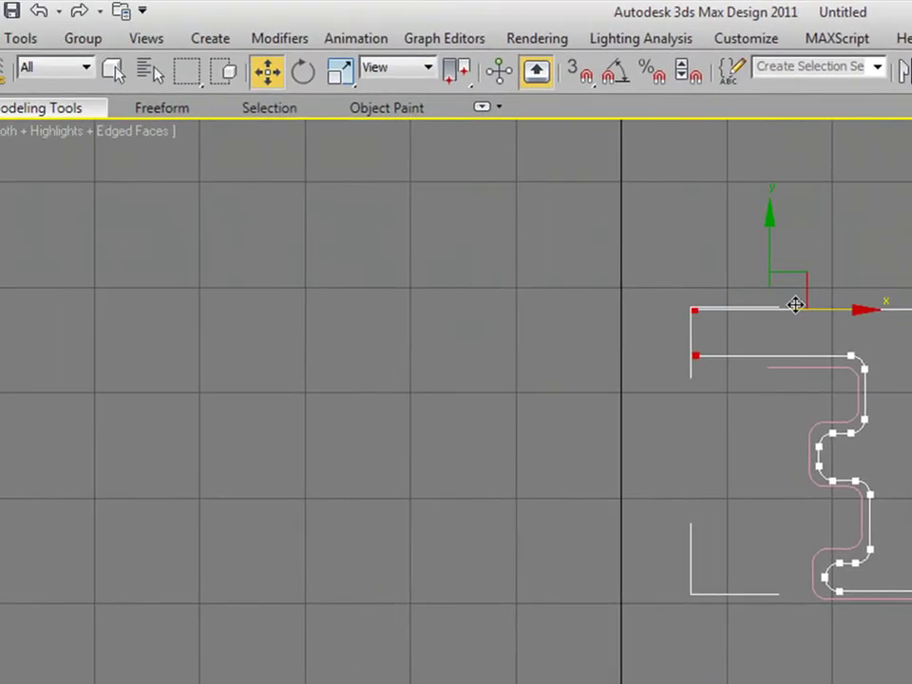
drag(795, 303, 763, 304)
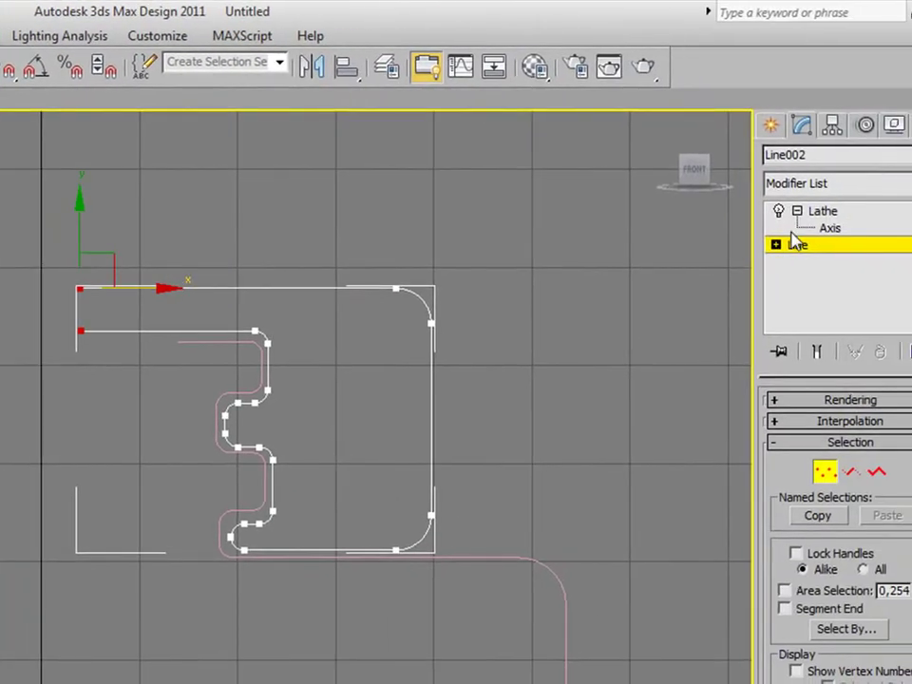
click(81, 329)
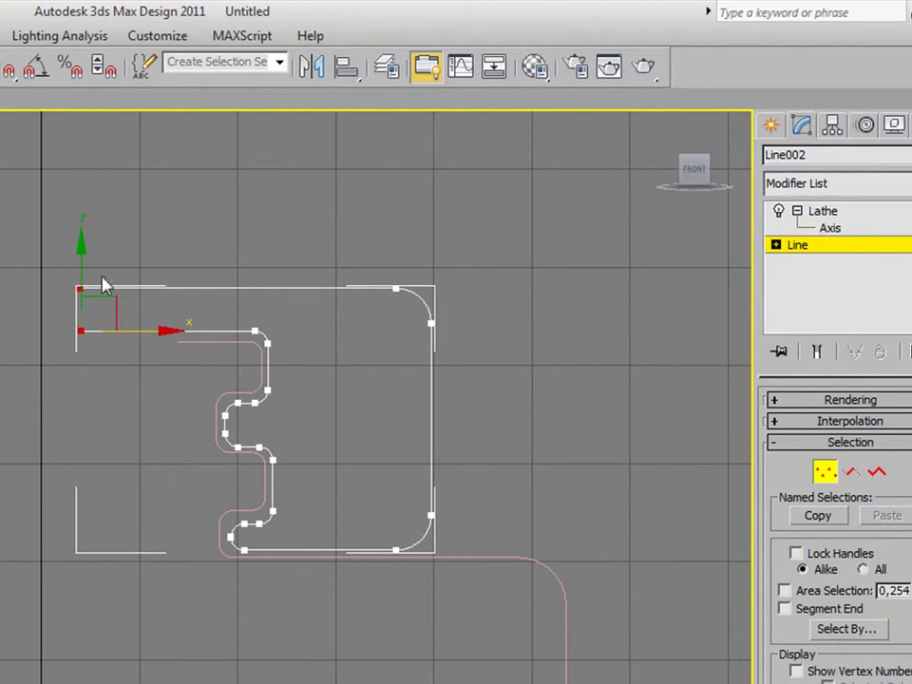
Step: Orbit around the lathed cap to inspect its underside and opening
click(846, 211)
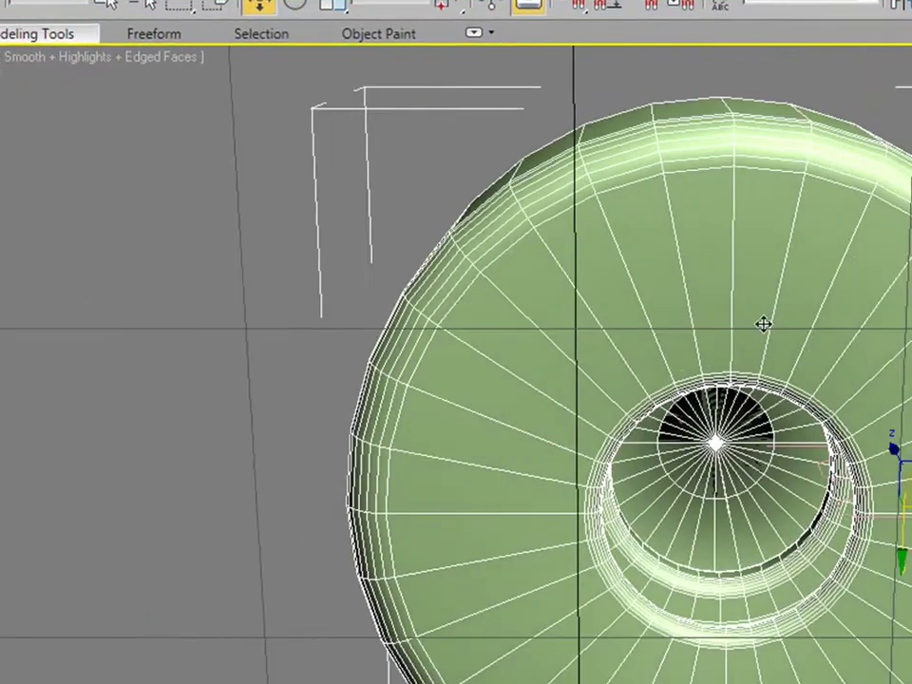
alt+middle_drag(763, 324, 798, 647)
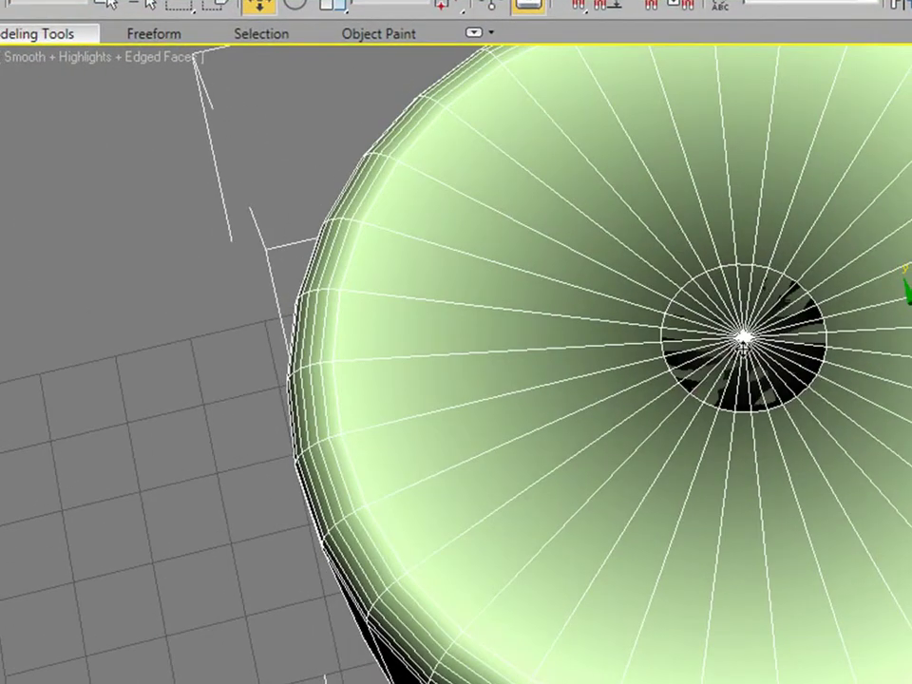
mouse_move(848, 465)
alt+middle_down()
mouse_move(819, 529)
mouse_move(800, 283)
mouse_move(762, 522)
alt+middle_up()
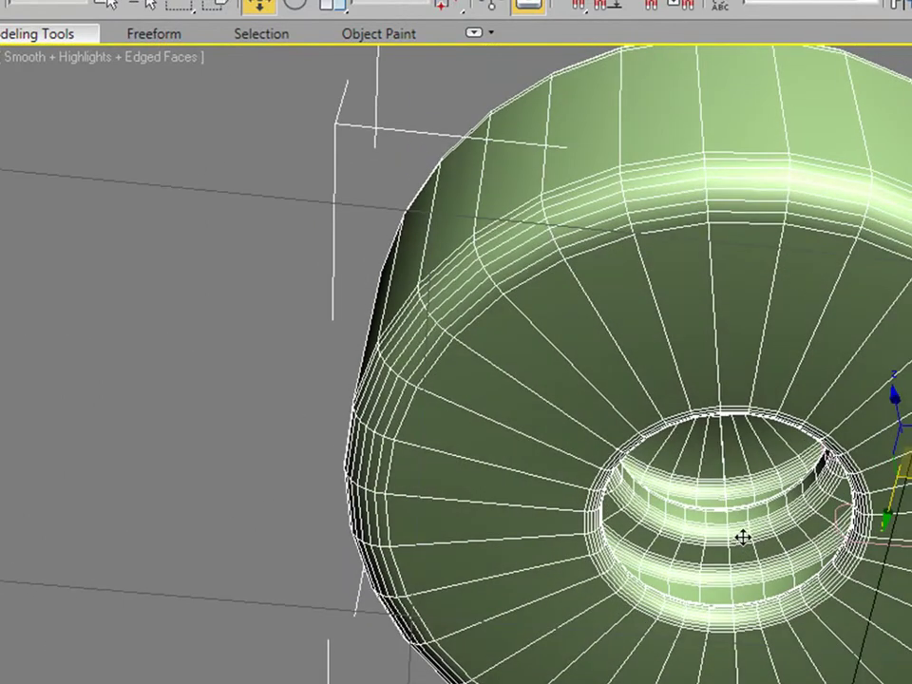
key(f)
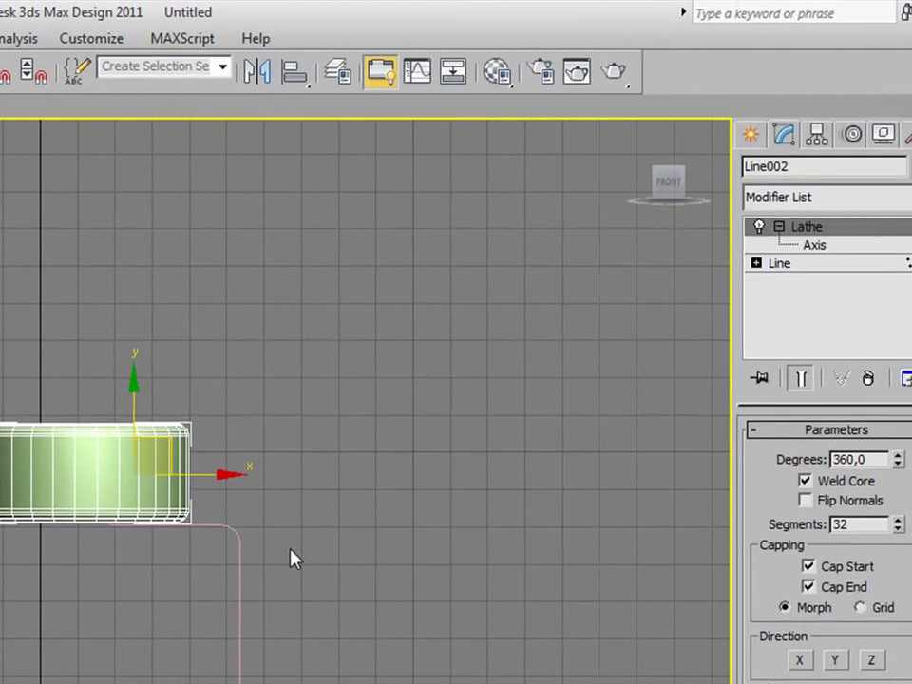
Step: Shift the profile's right-side segments left and its left end vertices slightly right
click(843, 266)
middle_drag(163, 466, 146, 464)
scroll(190, 447, up, 5)
mouse_move(261, 427)
middle_down()
mouse_move(34, 458)
mouse_move(212, 488)
middle_up()
scroll(212, 488, up, 3)
scroll(212, 482, down, 1)
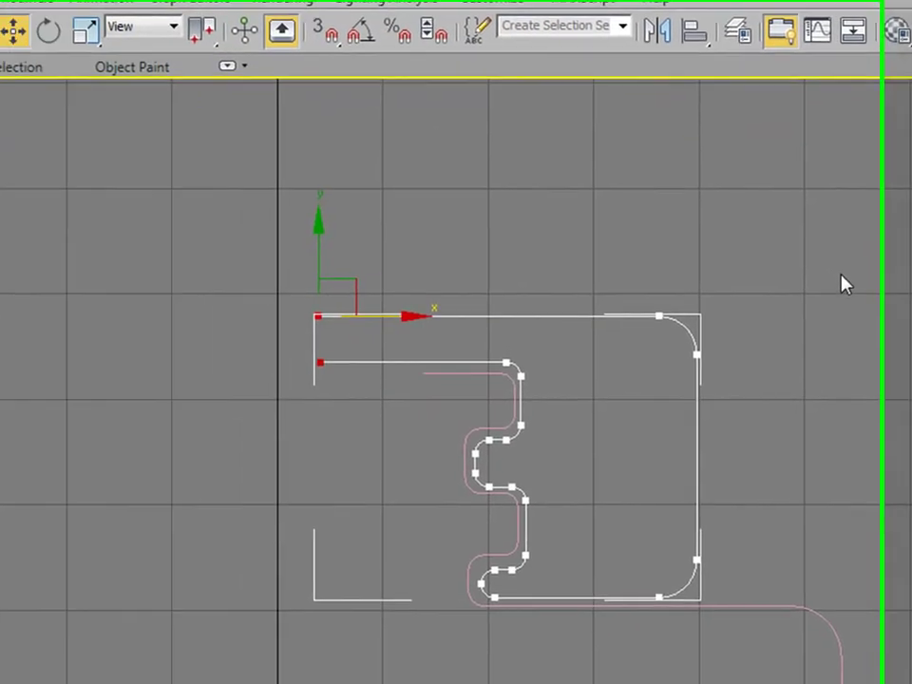
drag(875, 260, 658, 596)
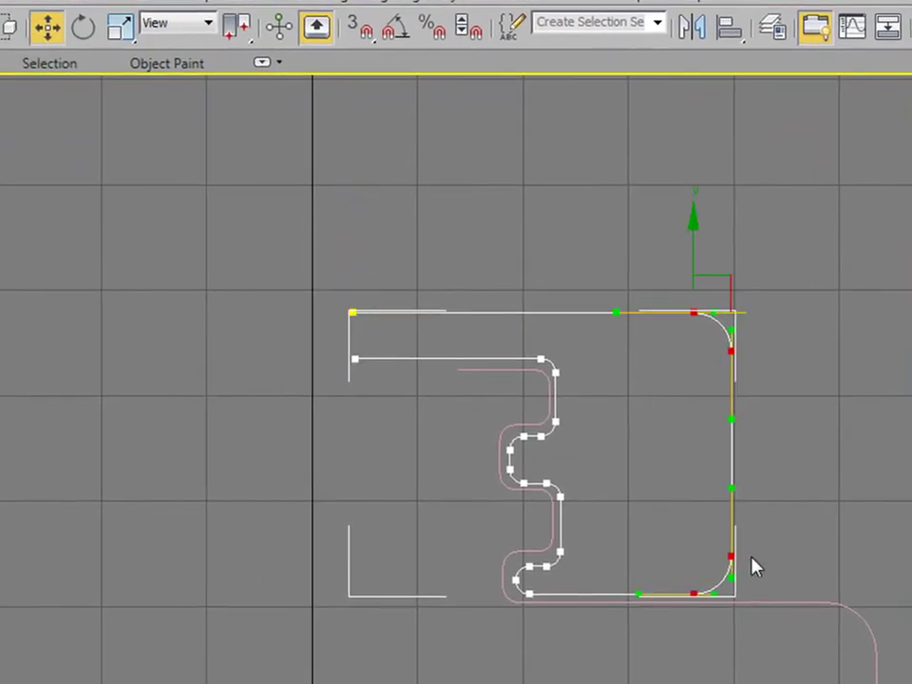
drag(786, 311, 633, 317)
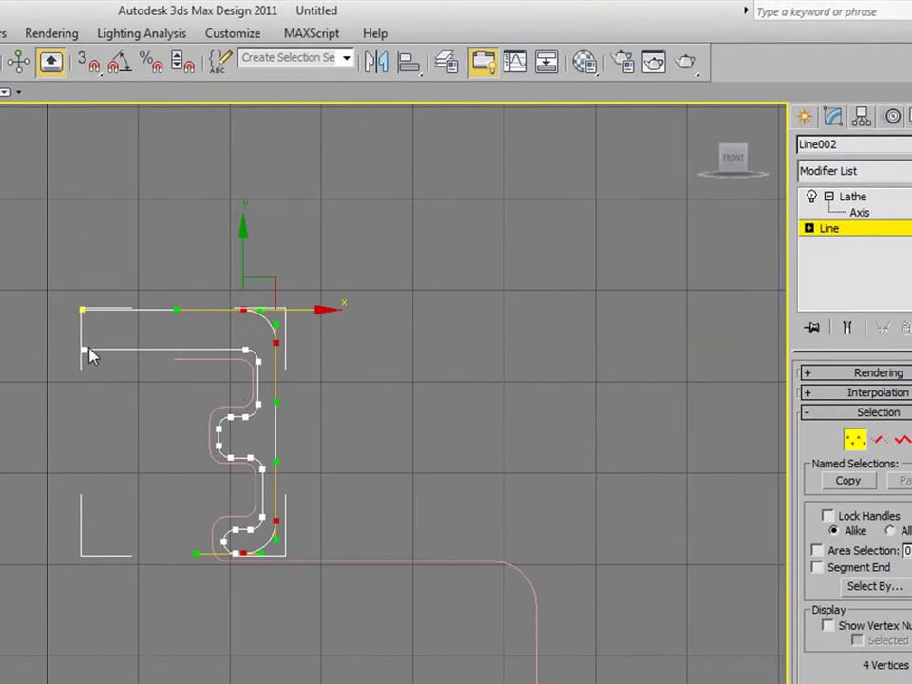
drag(62, 290, 110, 395)
drag(167, 311, 195, 312)
Step: Orbit around the narrowed lathed cap to check its closed top and hollow base
click(849, 199)
alt+middle_drag(190, 512, 189, 493)
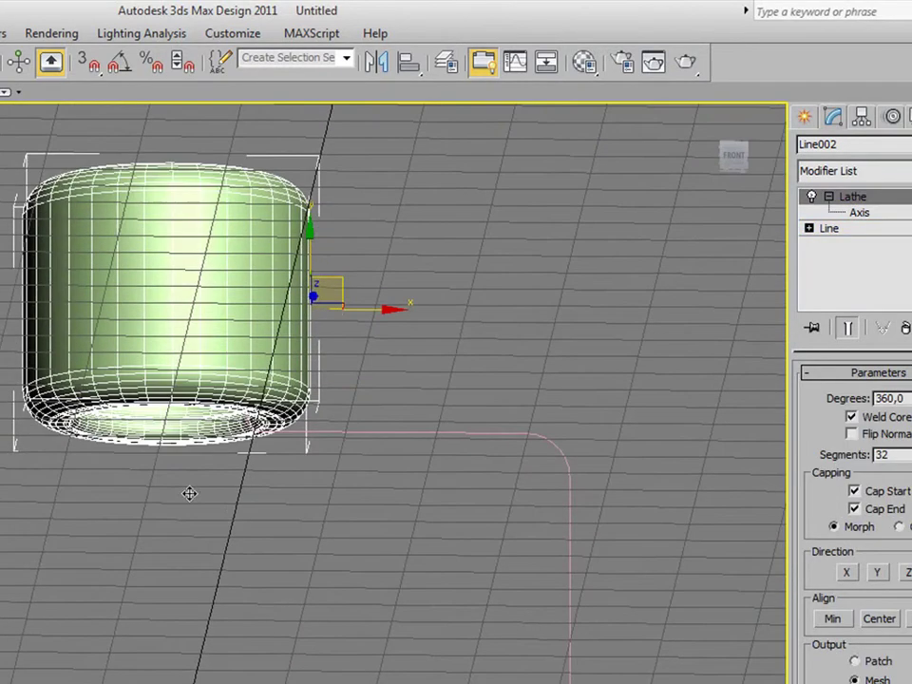
key(g)
mouse_move(208, 332)
alt+middle_down()
mouse_move(212, 417)
mouse_move(203, 319)
mouse_move(212, 240)
alt+middle_up()
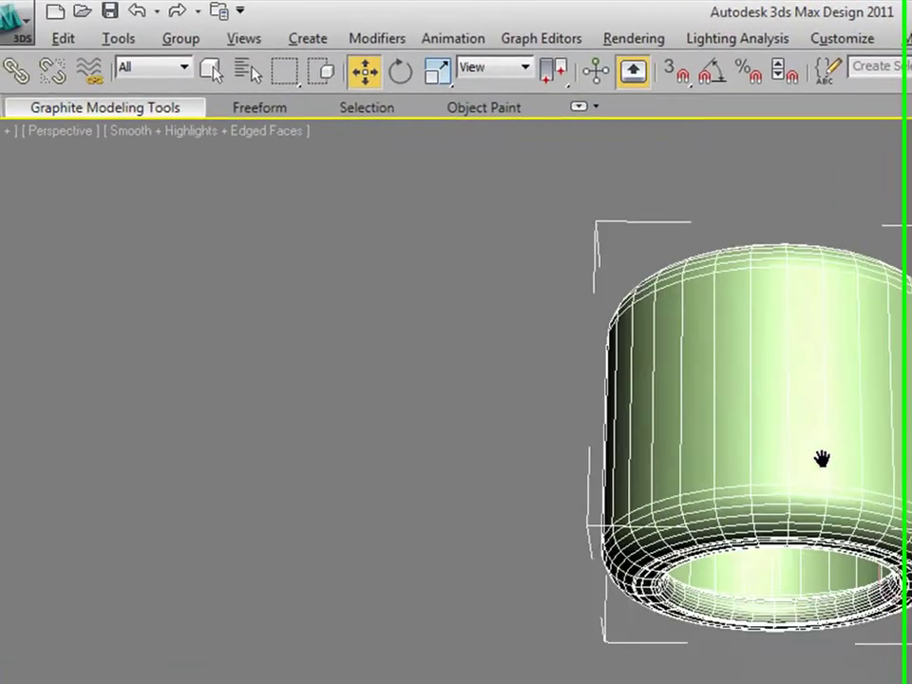
alt+middle_drag(818, 458, 824, 531)
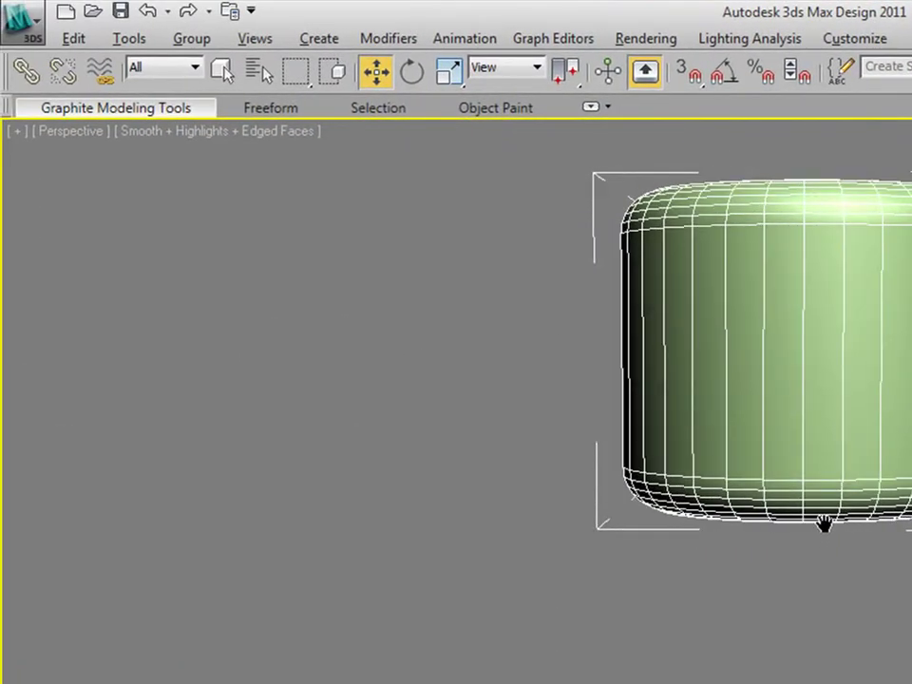
key(f)
key(g)
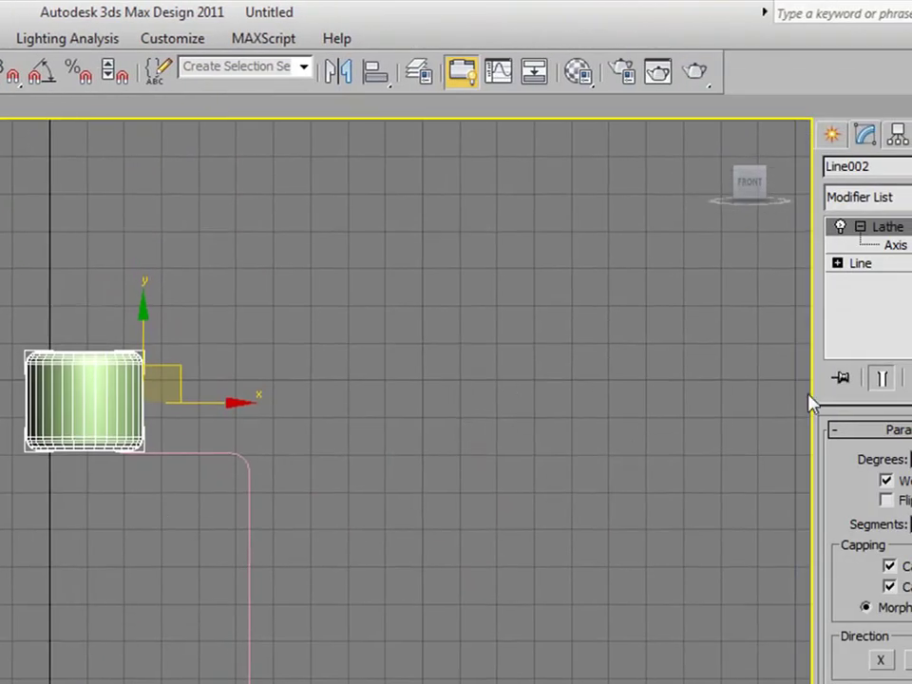
Step: Select the bottle profile Line001, show its Lathe result again, and view it from Top
click(514, 420)
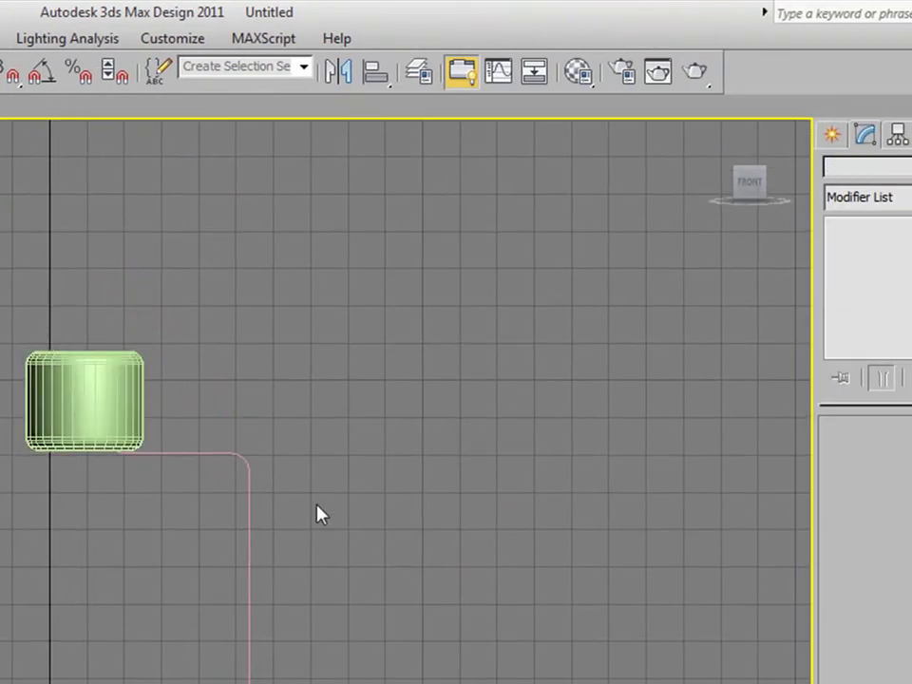
click(111, 402)
click(271, 518)
click(249, 538)
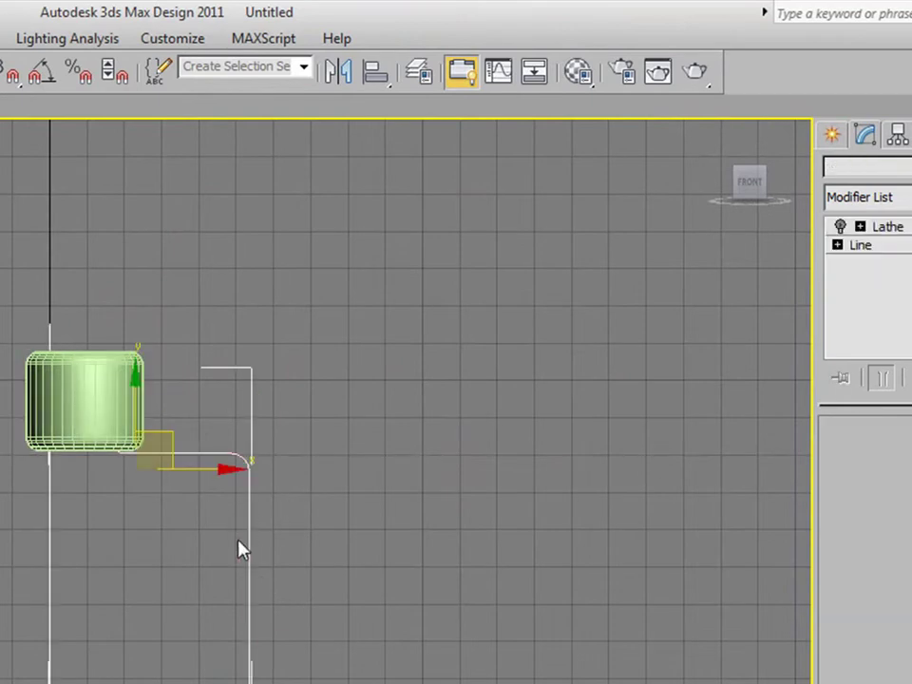
click(840, 228)
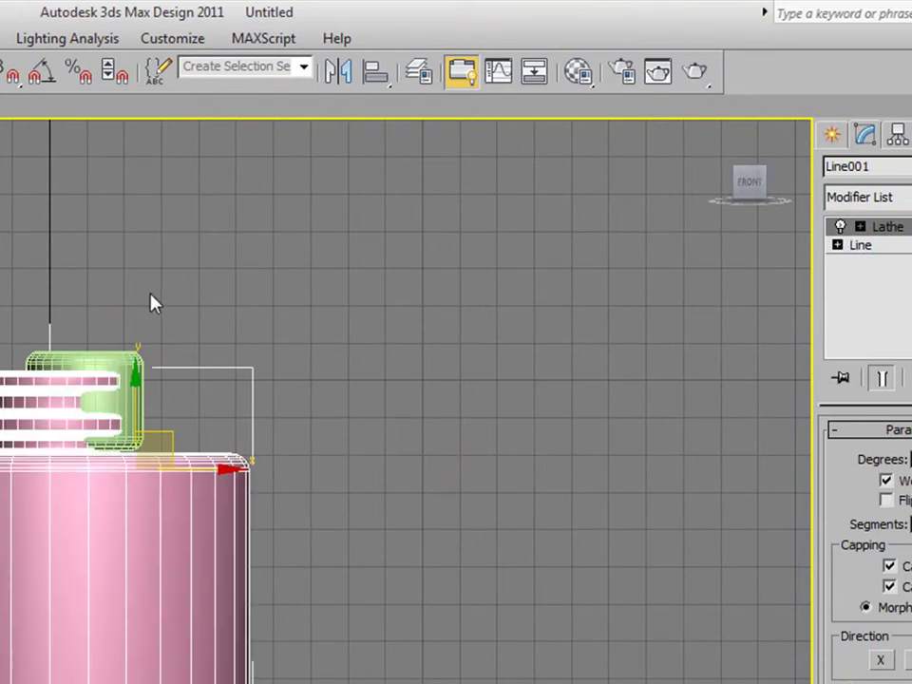
middle_drag(152, 302, 241, 289)
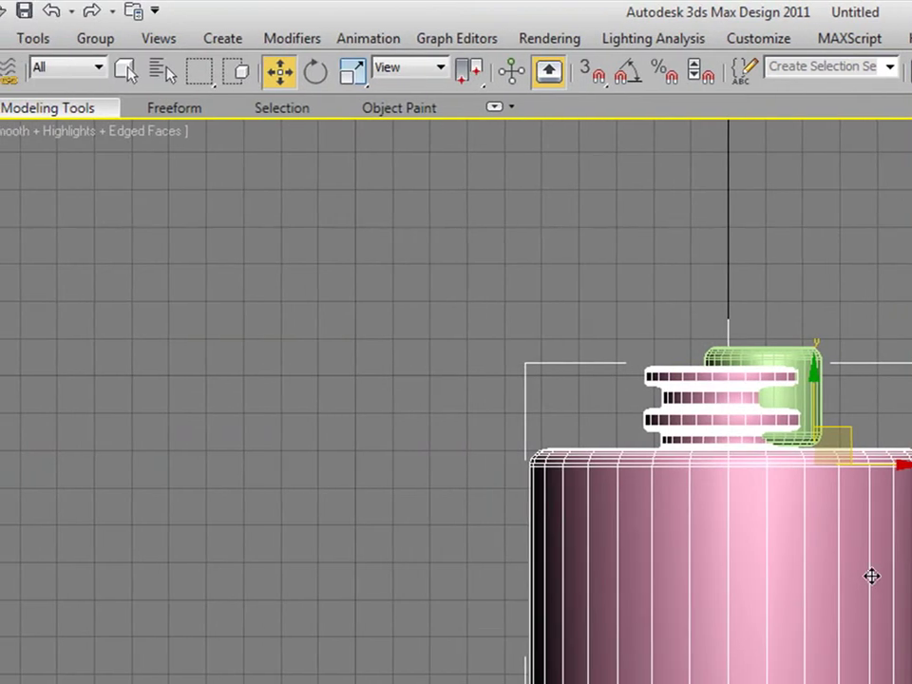
key(t)
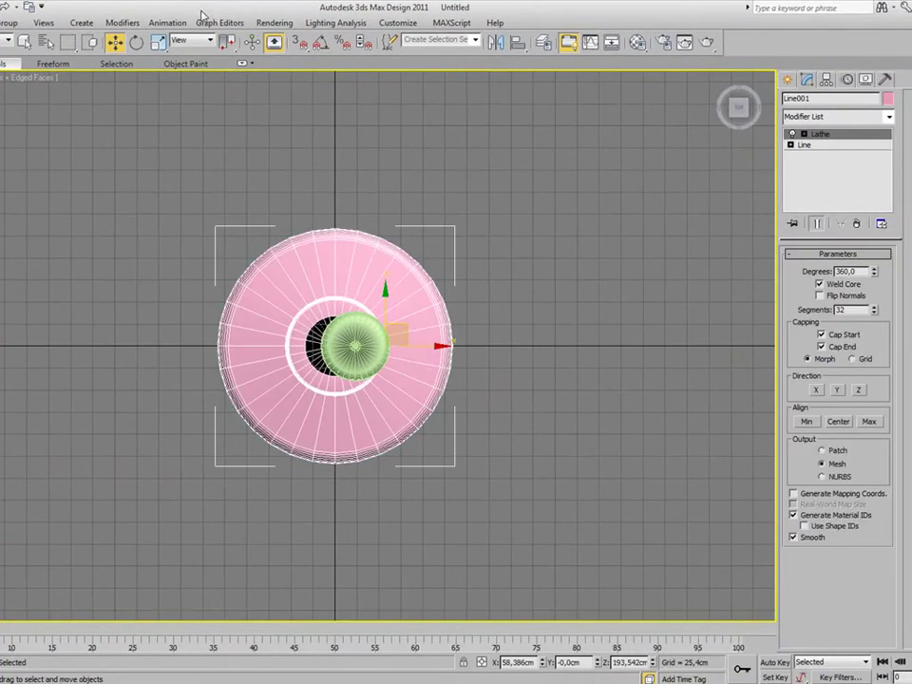
Step: Shrink the pink bottle body slightly with Select and Uniform Scale
click(160, 44)
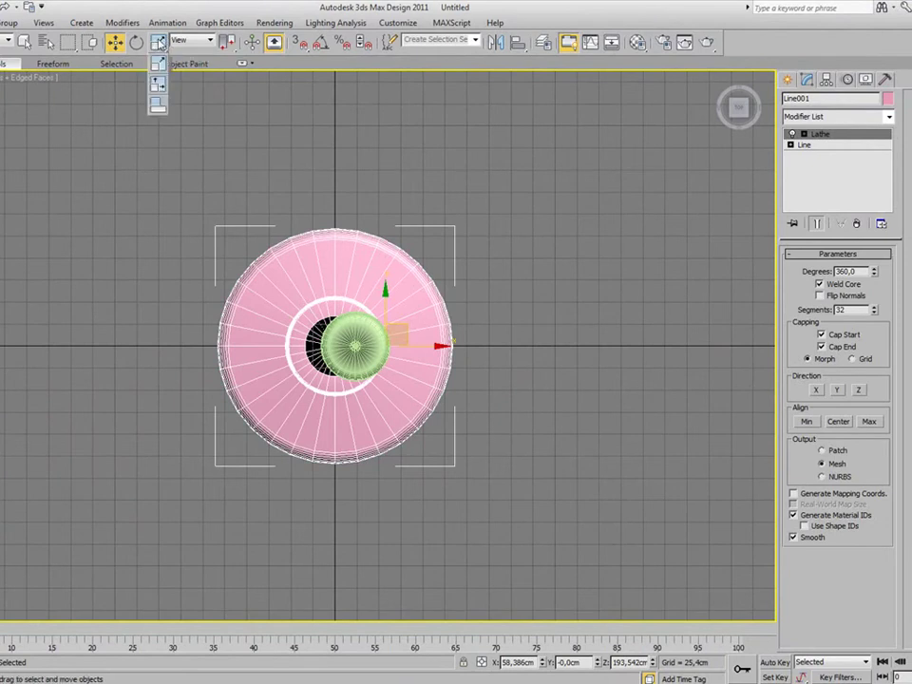
click(158, 63)
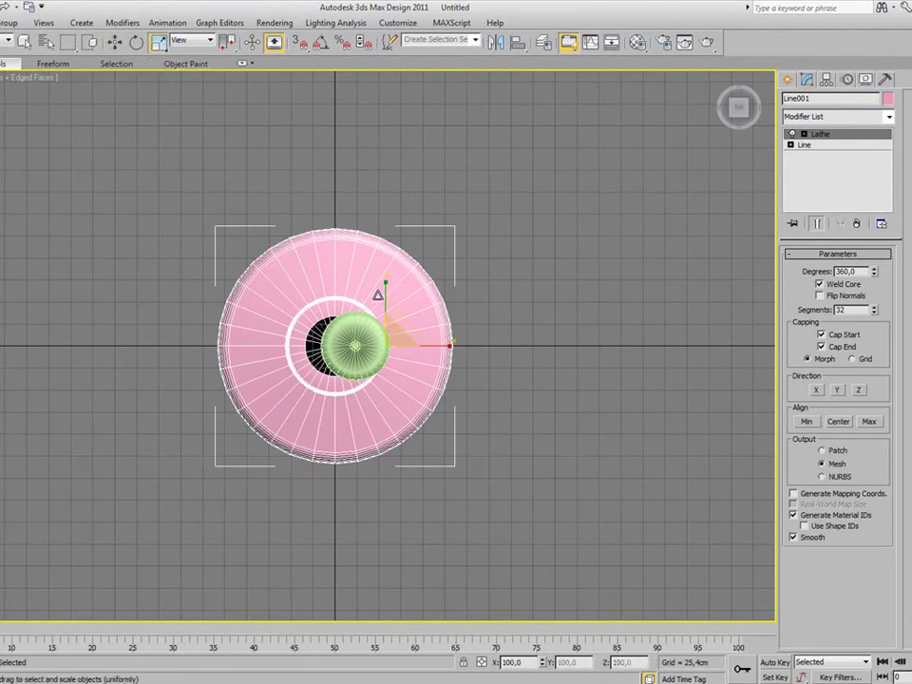
middle_drag(283, 221, 315, 177)
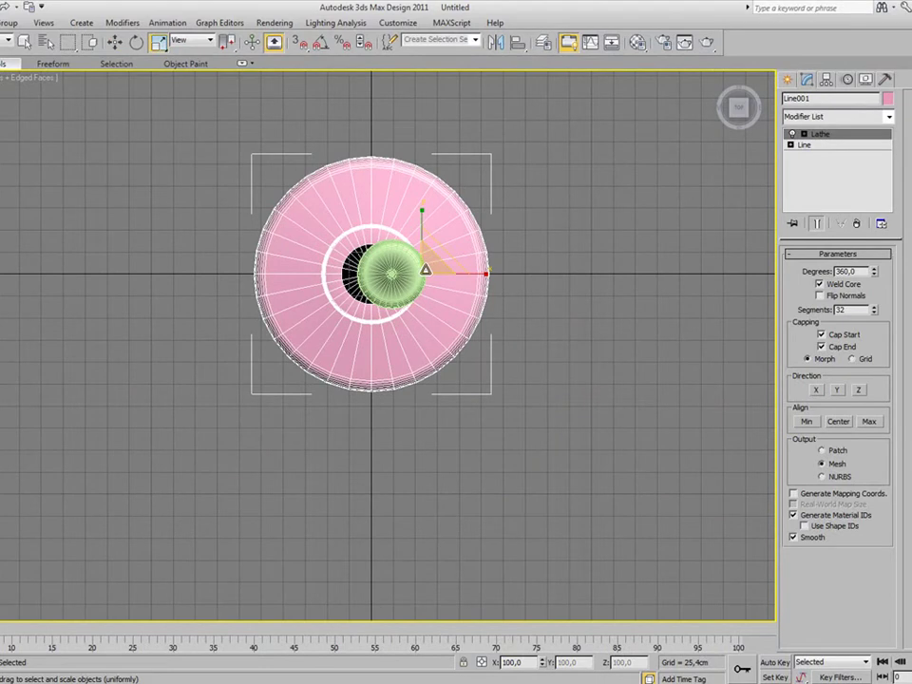
drag(425, 269, 419, 267)
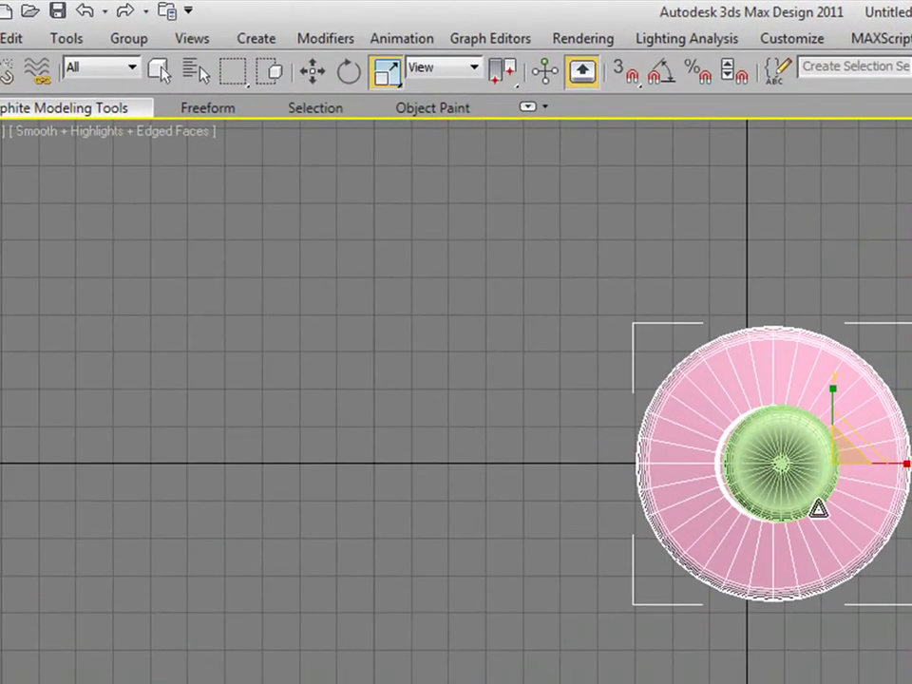
drag(596, 369, 809, 521)
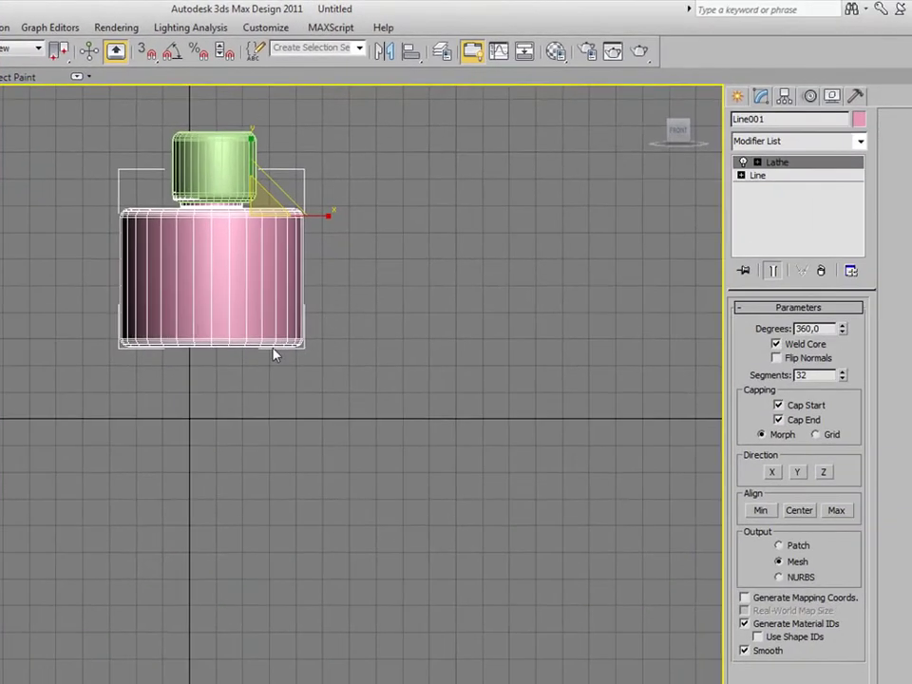
middle_drag(272, 354, 205, 277)
Step: Select Line001's three bottom-corner vertices and move them down
scroll(205, 276, down, 2)
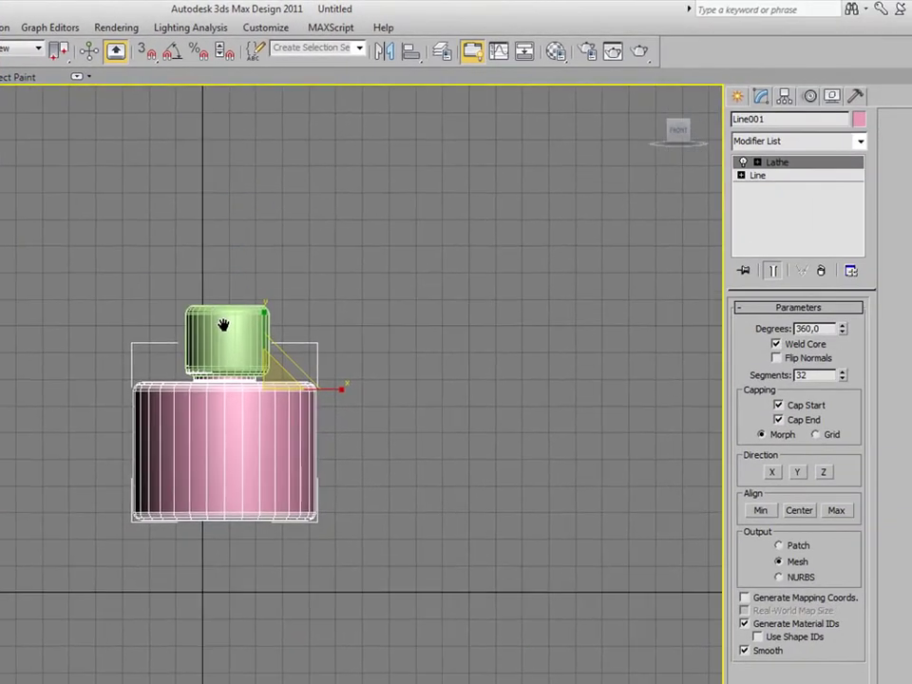
scroll(225, 319, up, 4)
middle_drag(247, 340, 265, 258)
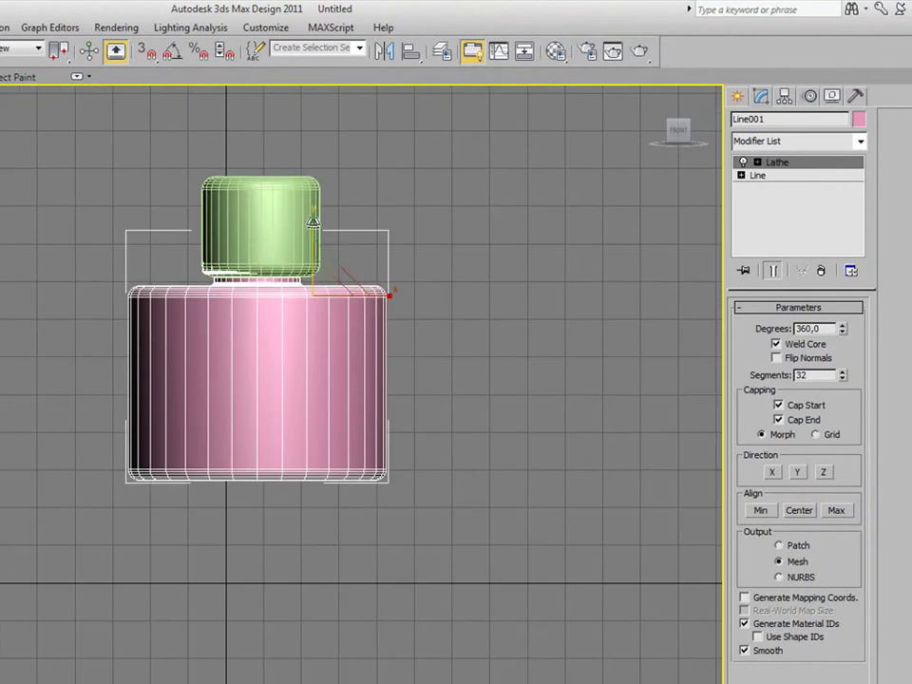
click(798, 177)
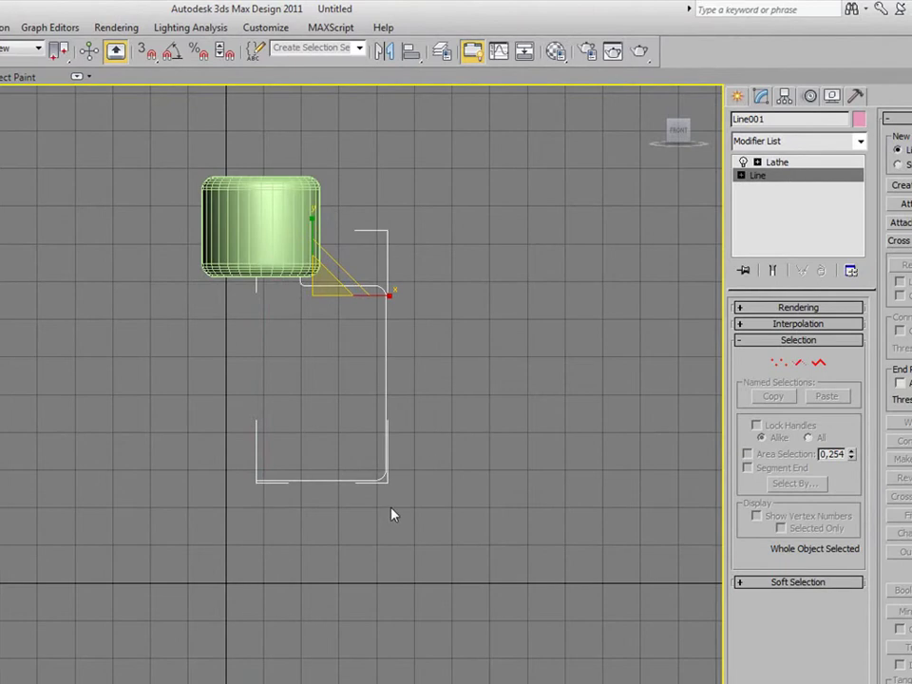
click(778, 362)
drag(411, 528, 224, 447)
click(474, 530)
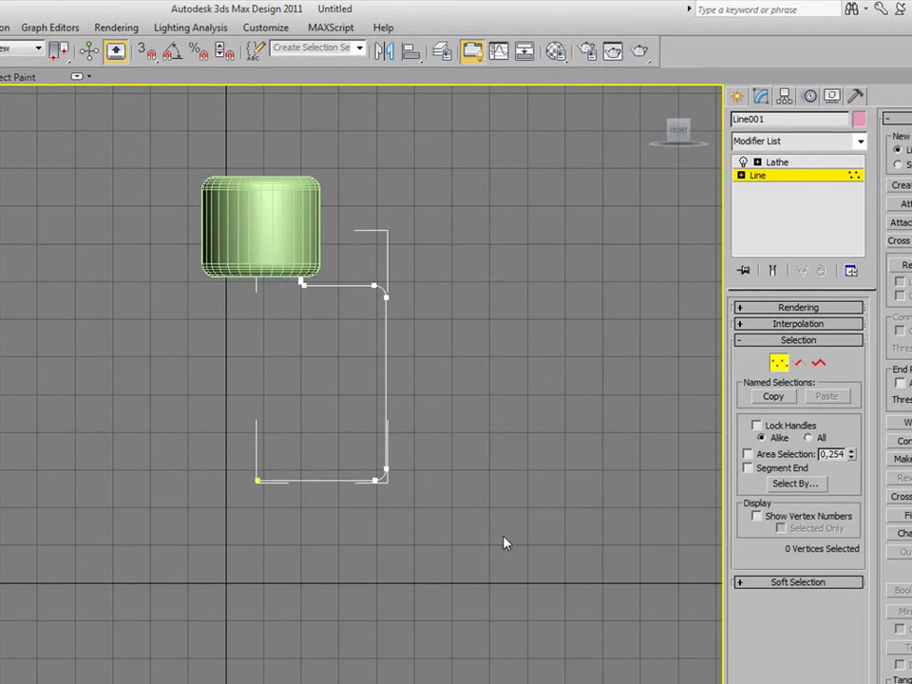
drag(226, 434, 444, 539)
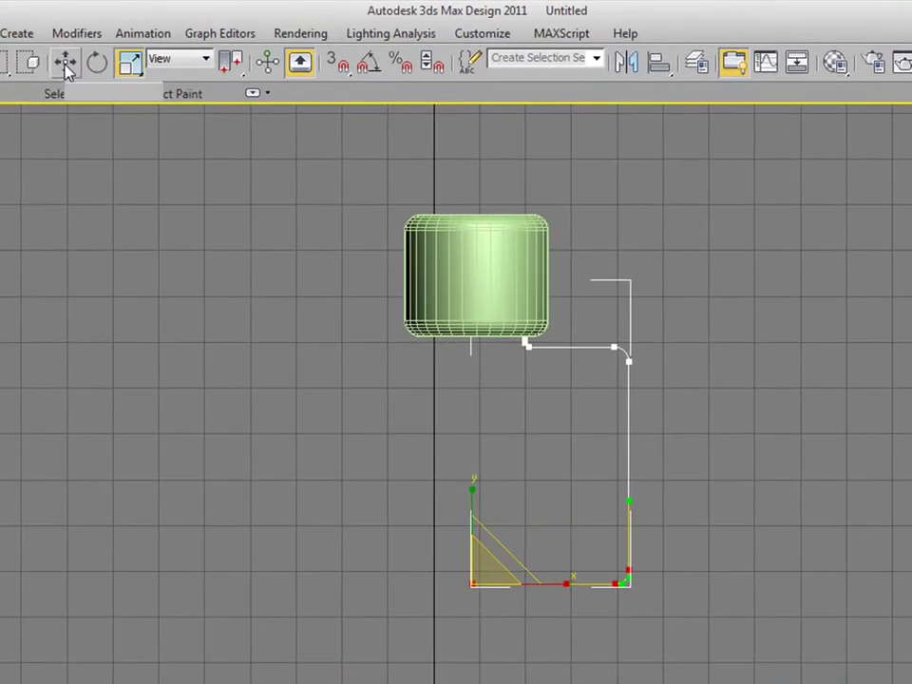
click(6, 60)
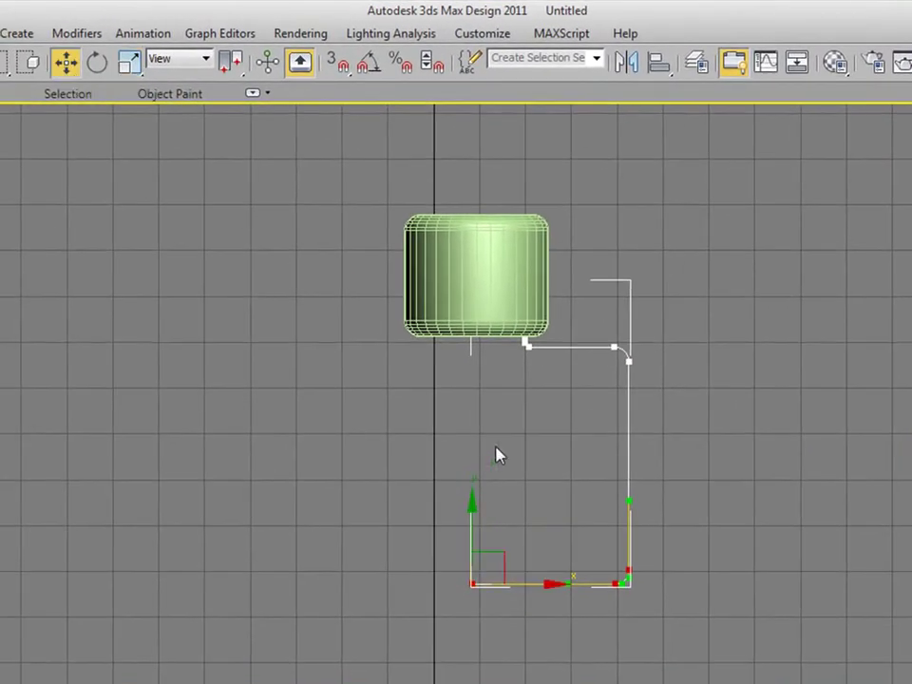
drag(468, 531, 460, 586)
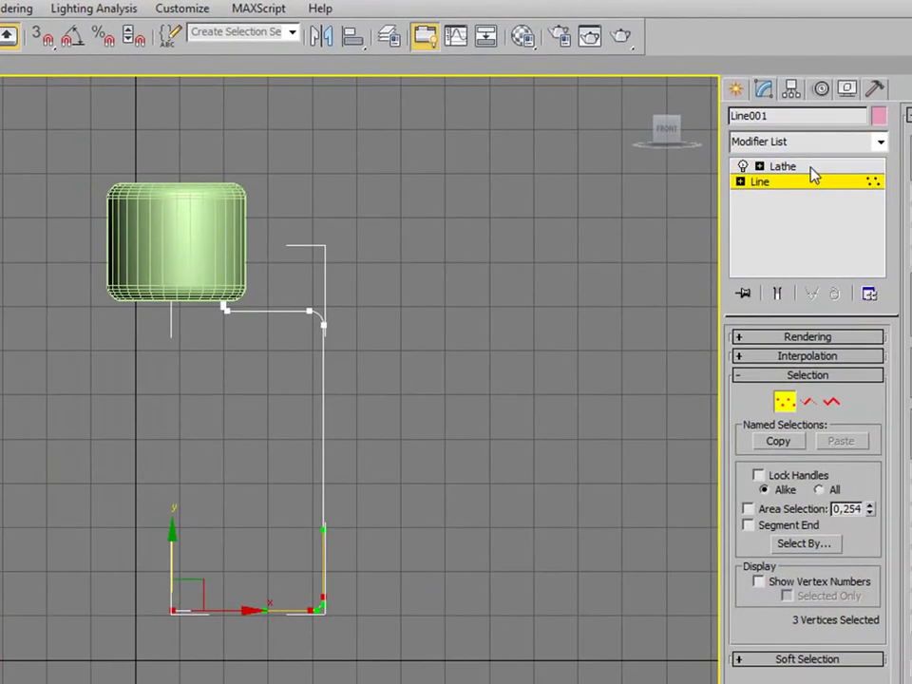
Step: Lower the bottom vertices a bit further and check the taller bottle in wireframe front view
click(811, 169)
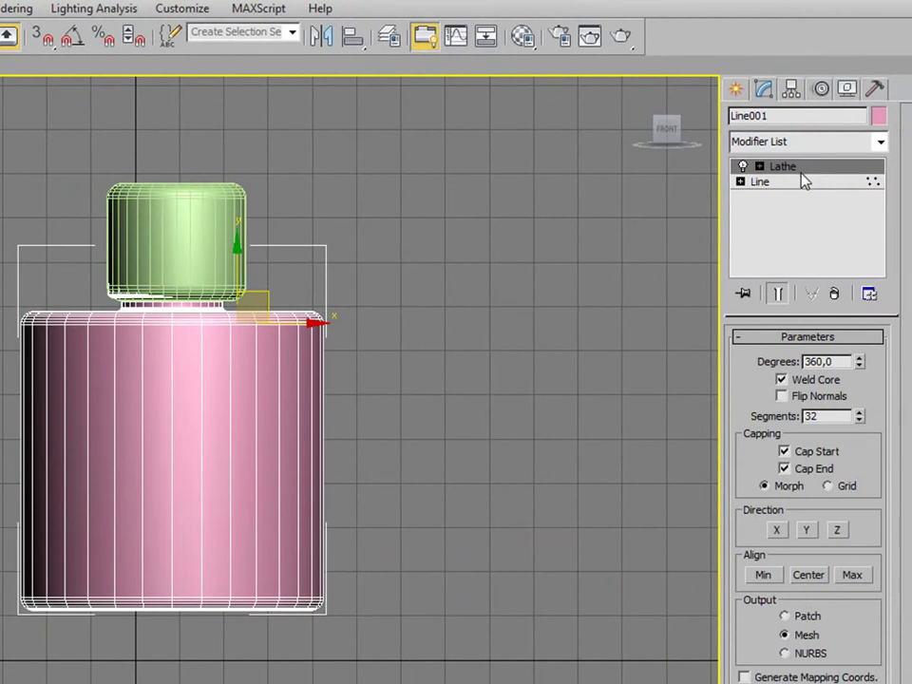
click(788, 183)
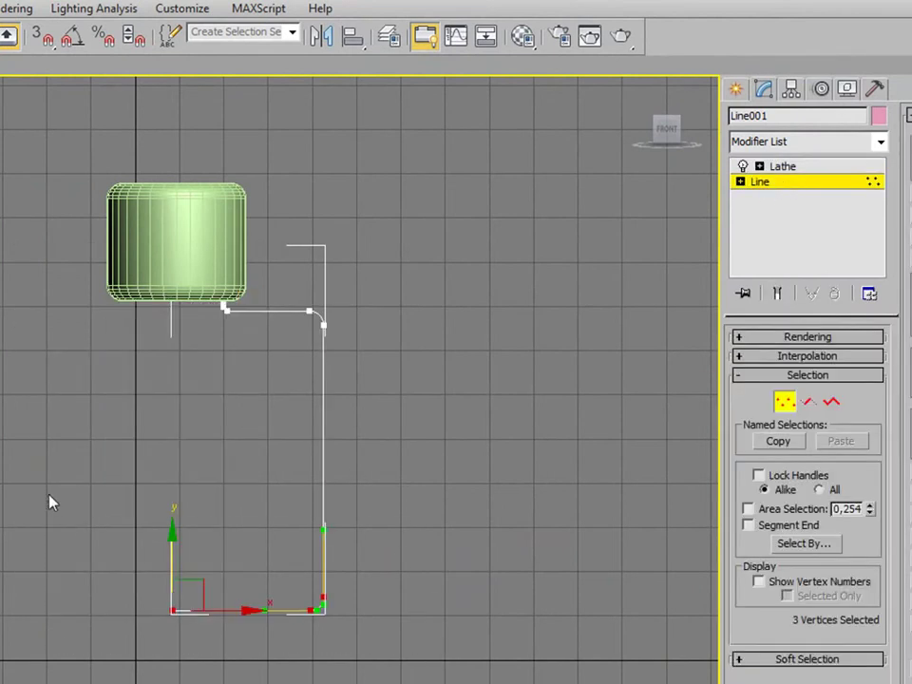
drag(173, 536, 171, 559)
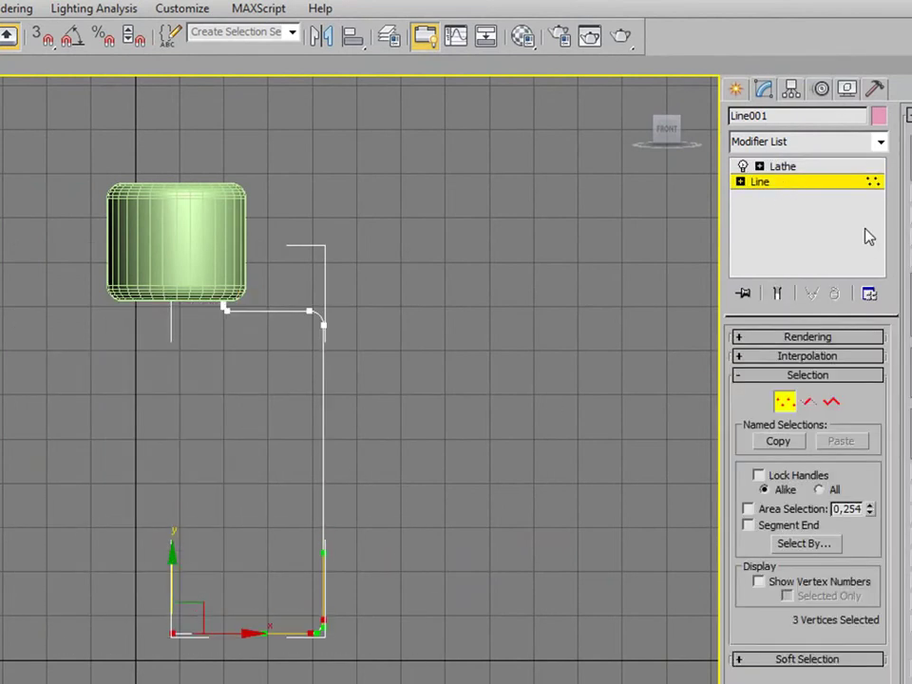
click(808, 171)
click(373, 228)
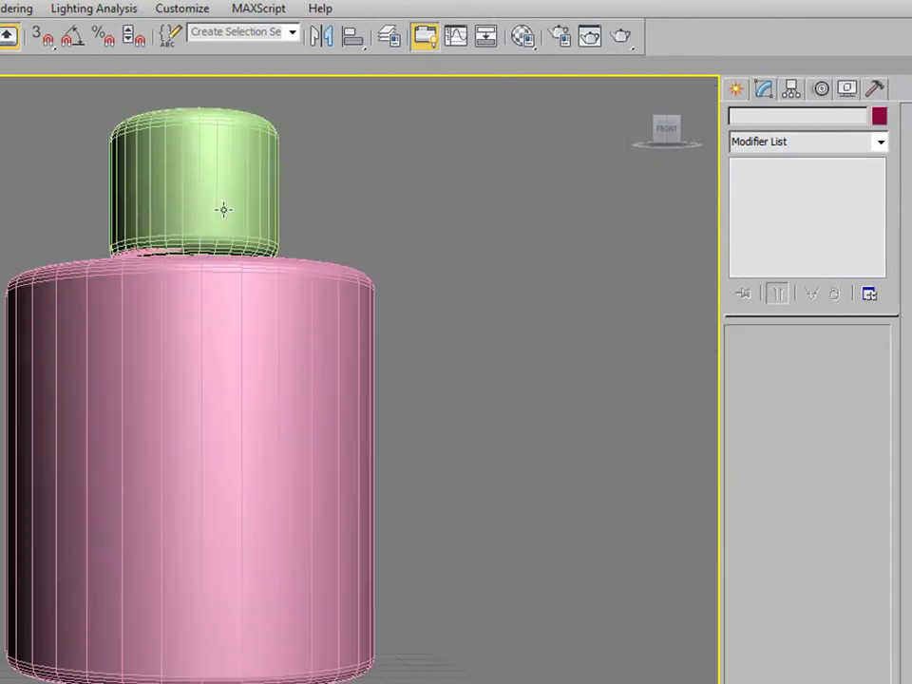
alt+middle_drag(224, 209, 218, 267)
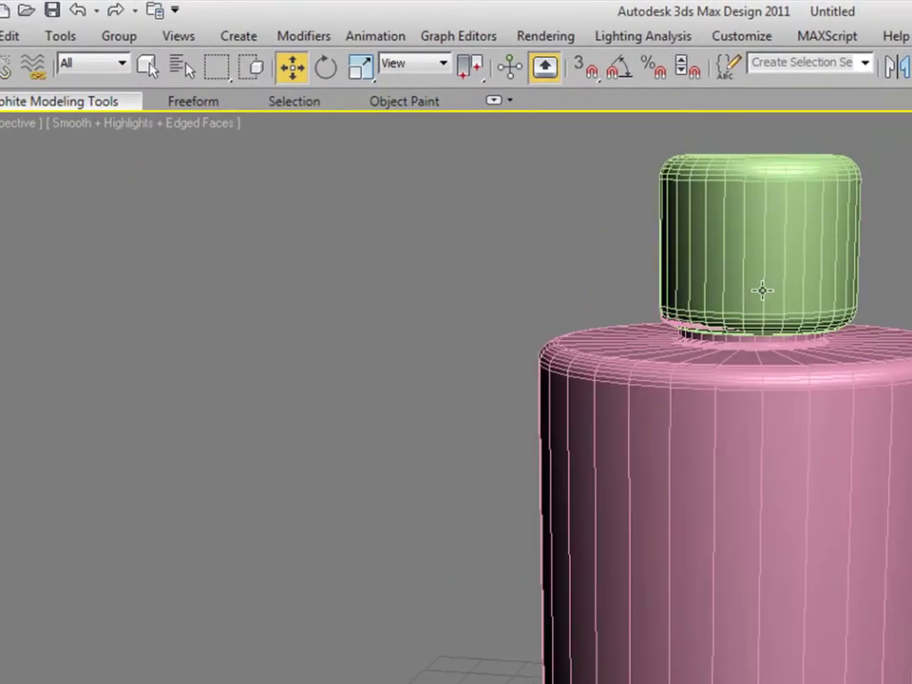
key(f)
middle_drag(727, 255, 736, 415)
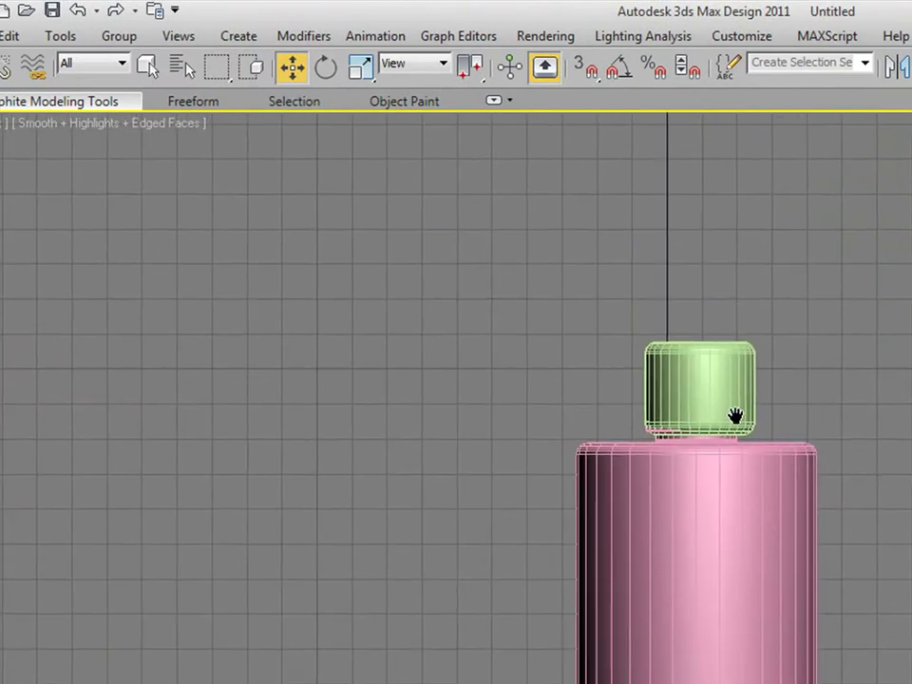
key(F3)
scroll(729, 372, up, 5)
Step: Select the bottle body and scale it slightly narrower beneath the grooved cap
mouse_move(775, 374)
middle_down()
mouse_move(643, 551)
mouse_move(630, 587)
middle_up()
click(789, 328)
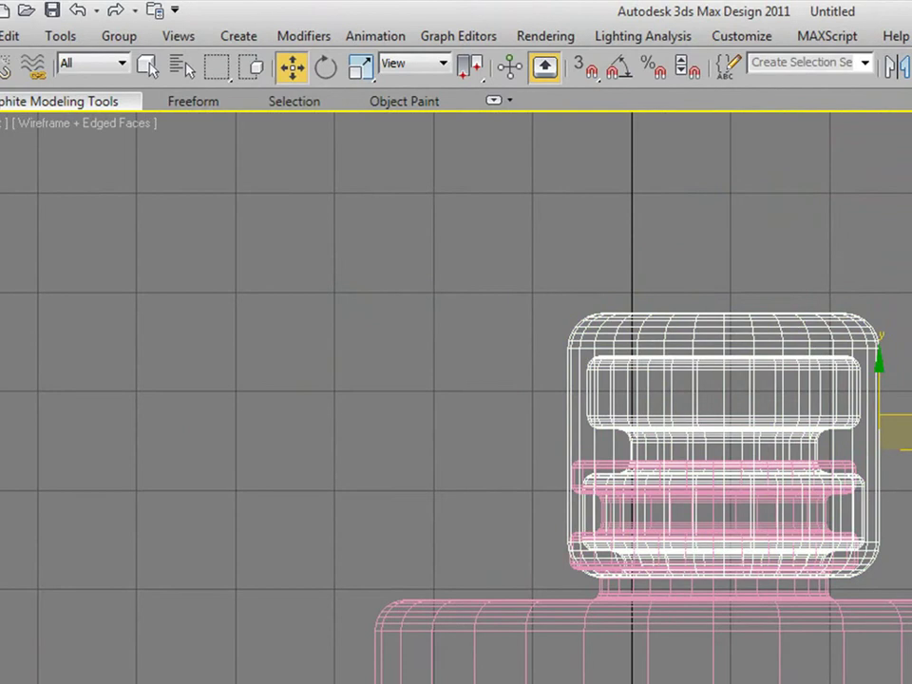
middle_drag(893, 465, 846, 246)
click(807, 379)
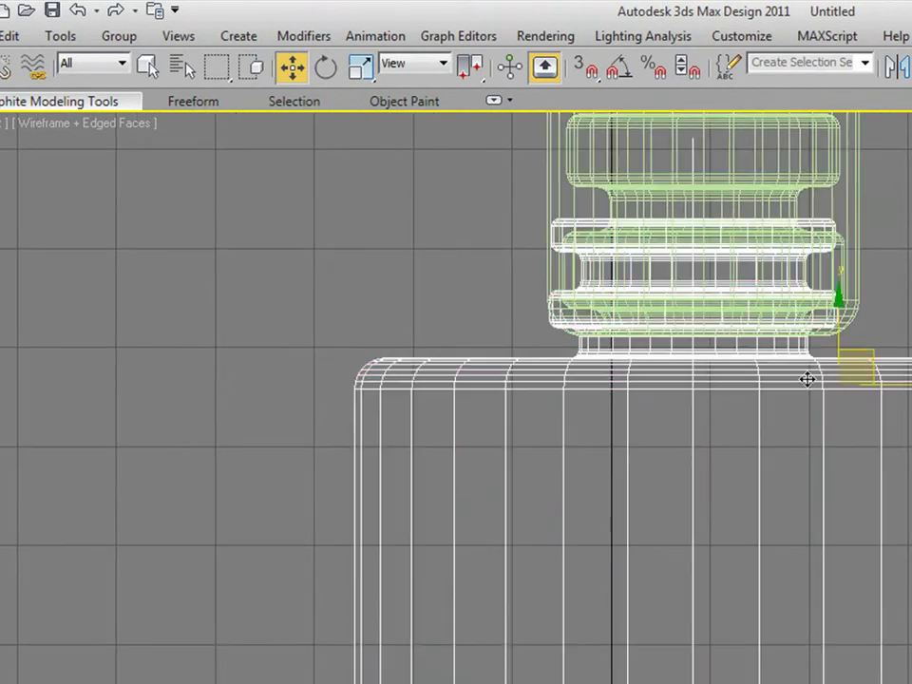
key(r)
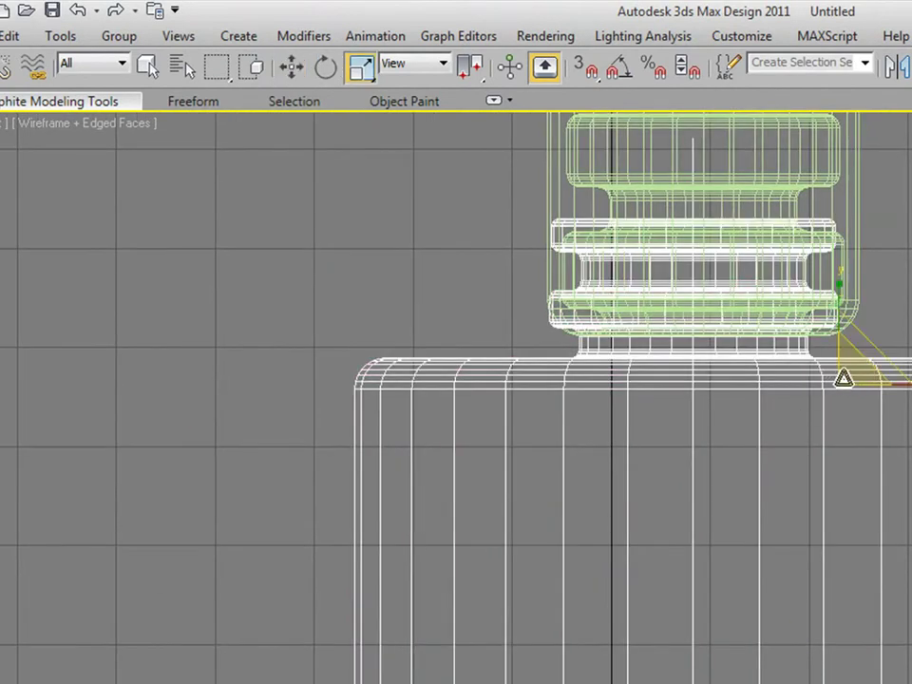
drag(842, 378, 834, 388)
middle_drag(781, 319, 784, 461)
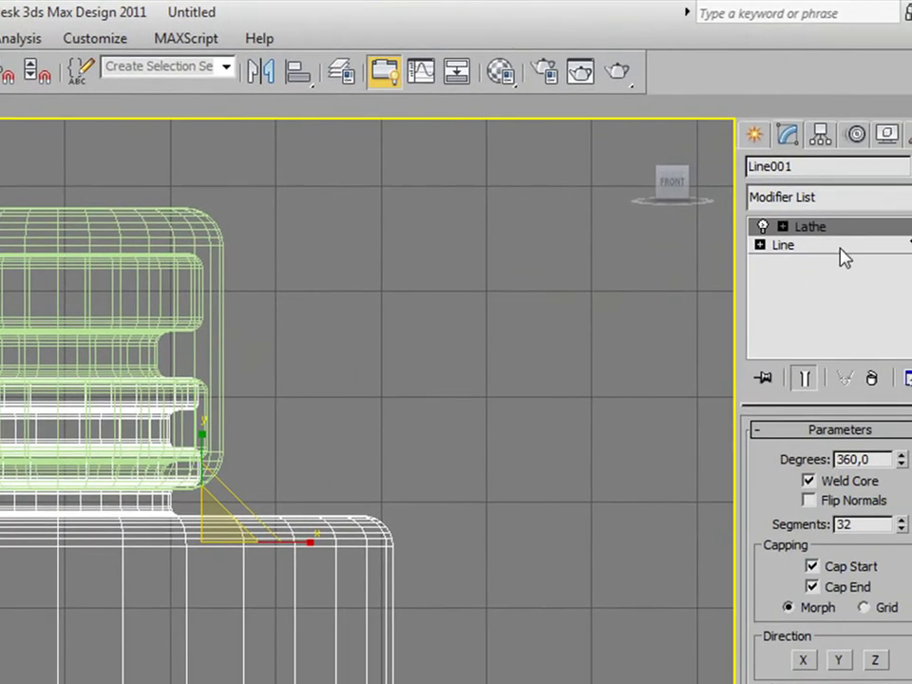
Step: Raise Line001's neck ring vertices so they sit inside the cap's two inner grooves
click(842, 249)
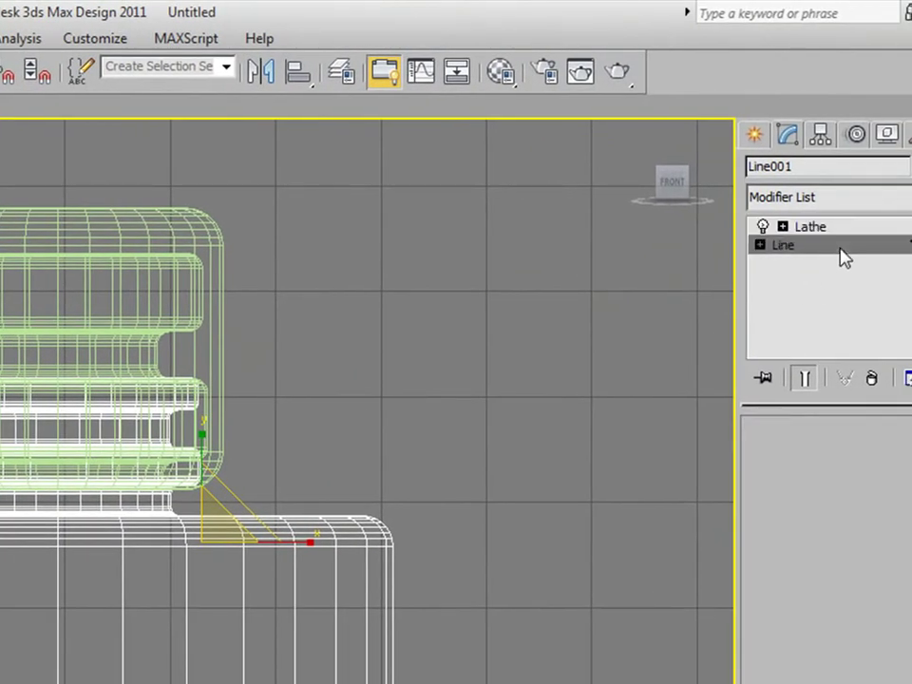
key(1)
middle_drag(159, 328, 159, 377)
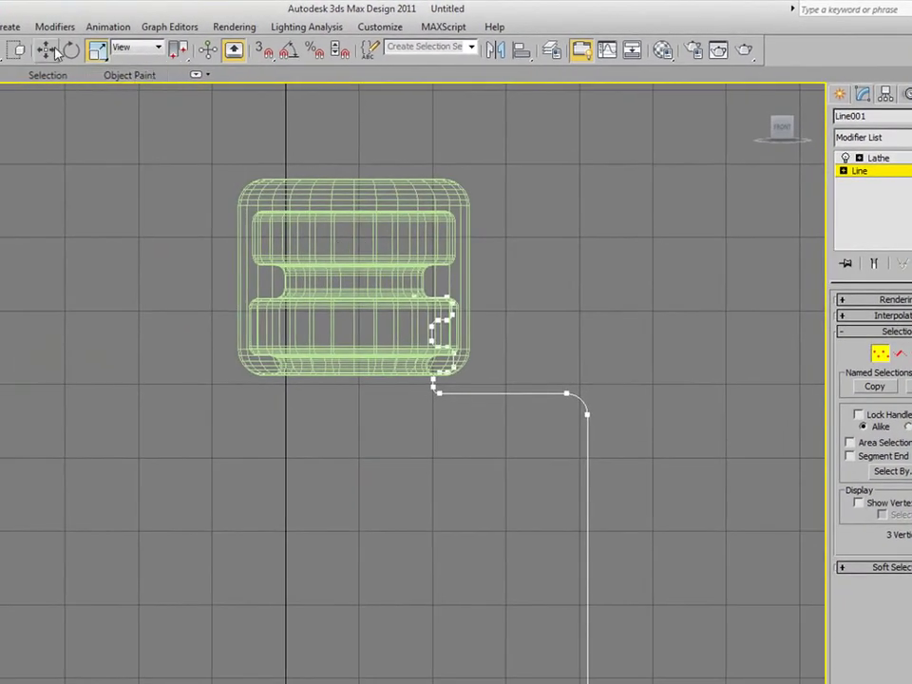
click(53, 50)
drag(473, 342, 436, 283)
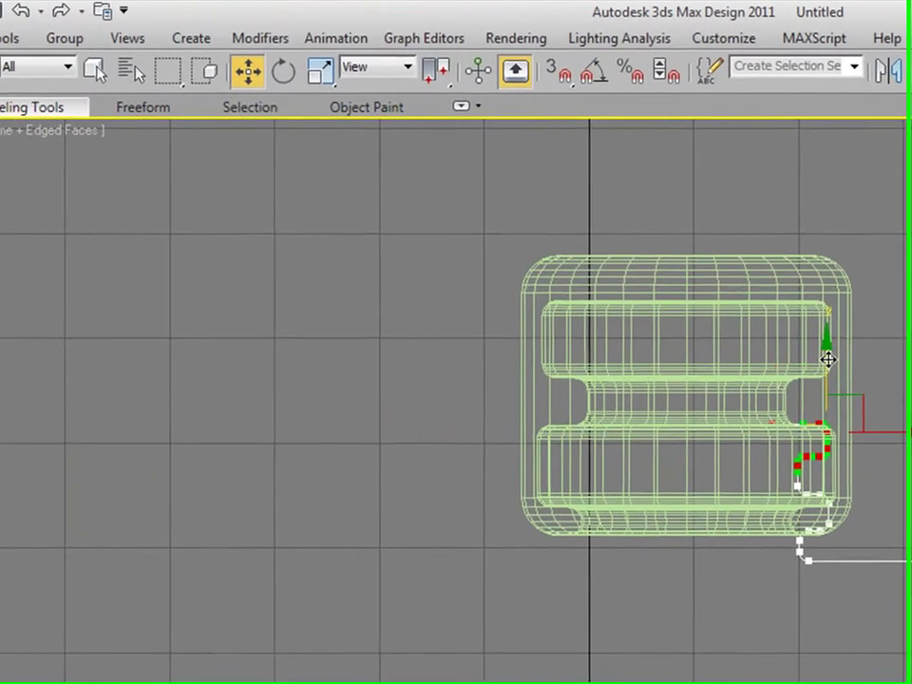
drag(825, 356, 830, 265)
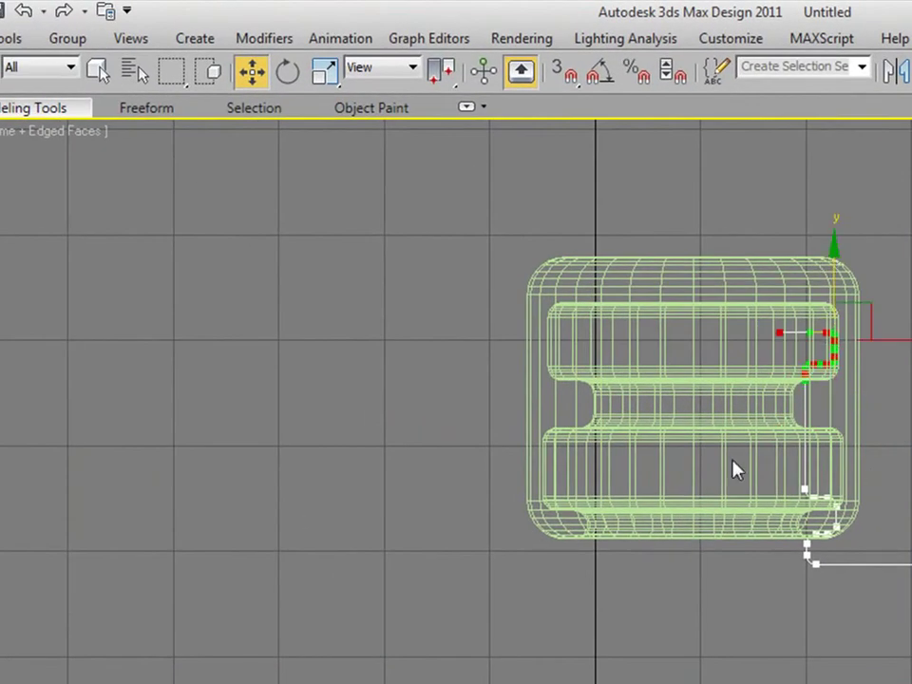
drag(861, 544, 868, 550)
drag(838, 422, 829, 369)
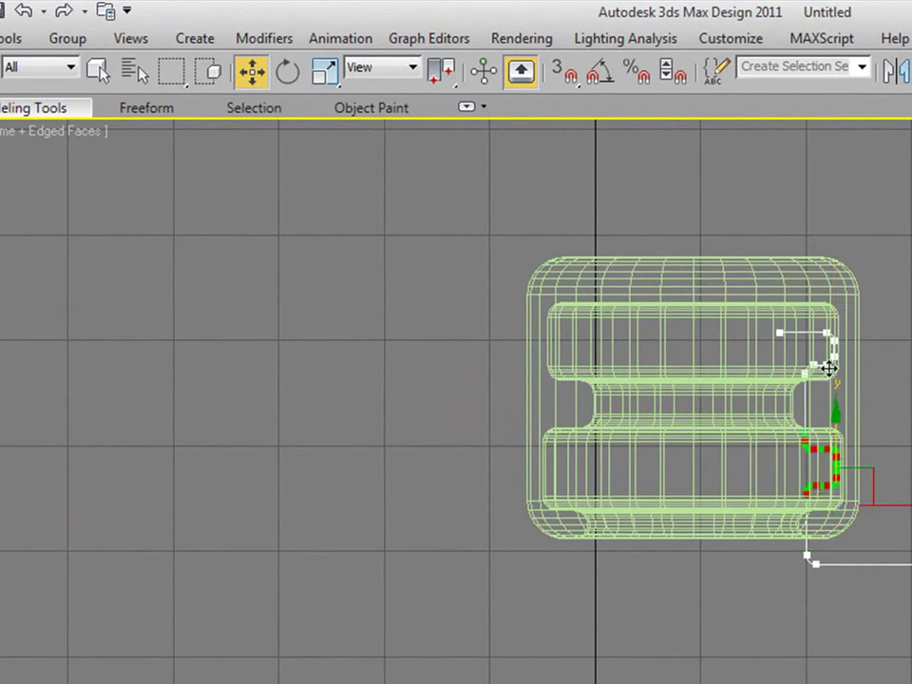
drag(751, 294, 880, 409)
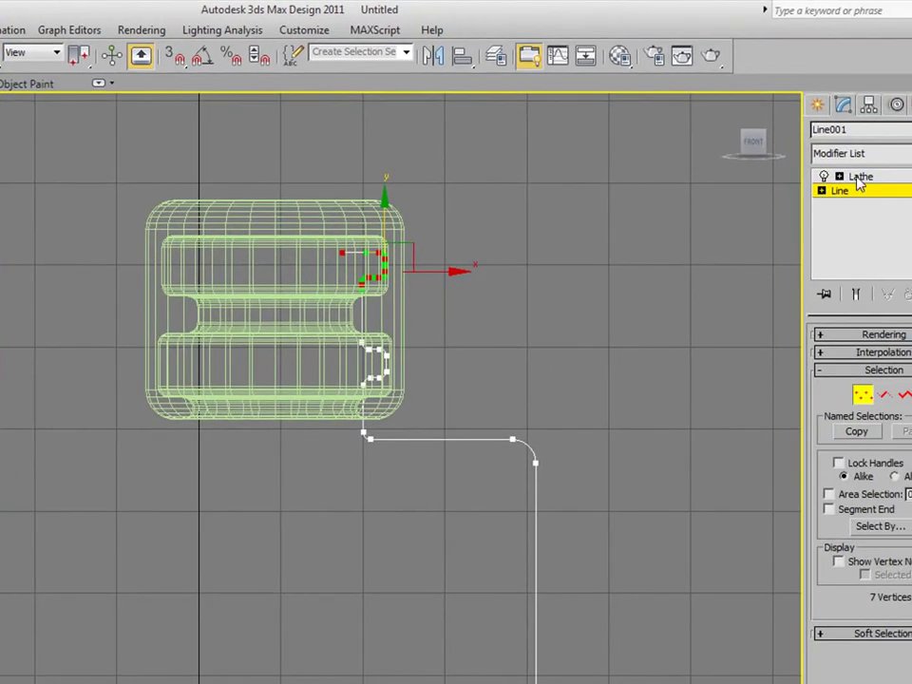
click(857, 181)
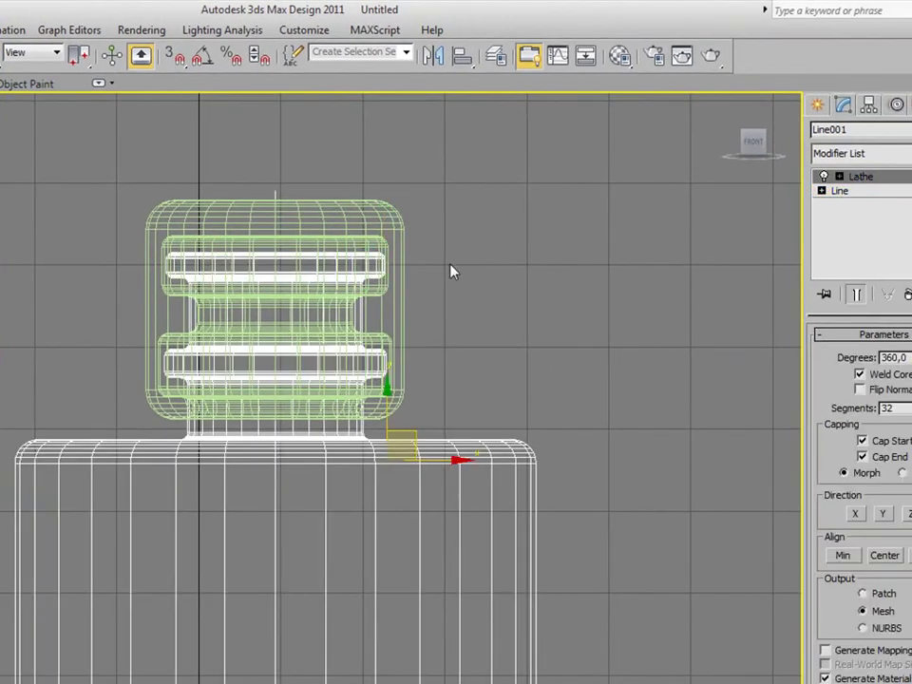
Step: Turn on smooth shading and select the green cap, test-moving it and cancelling back into place
key(F3)
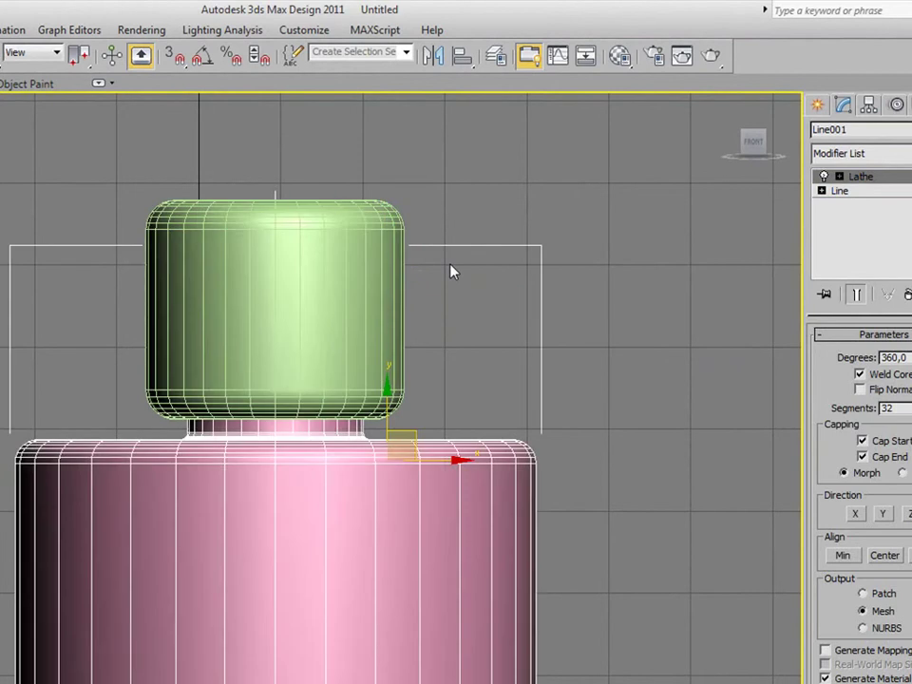
click(418, 228)
click(389, 238)
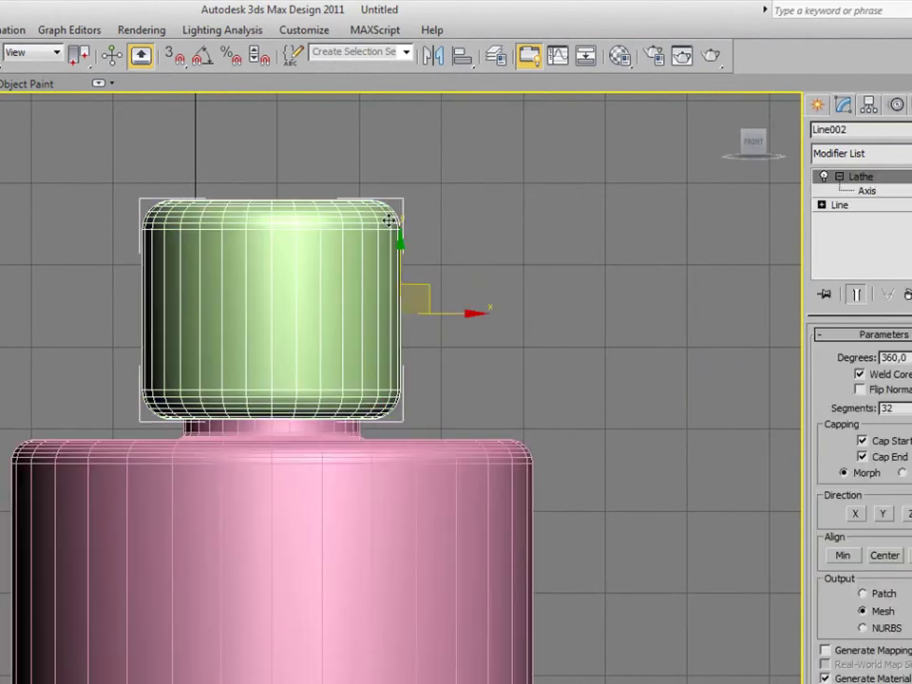
drag(447, 316, 686, 304)
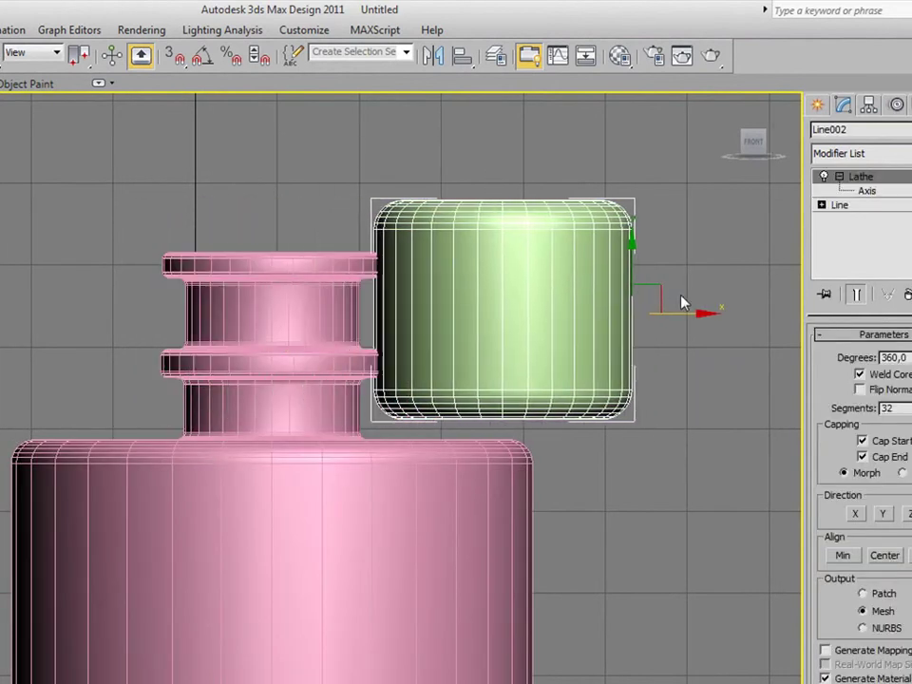
right_click(686, 304)
Step: Zoom out, frame the bottle, and zoom in on it from the Top view
mouse_move(325, 350)
middle_down()
mouse_move(295, 324)
mouse_move(287, 411)
middle_up()
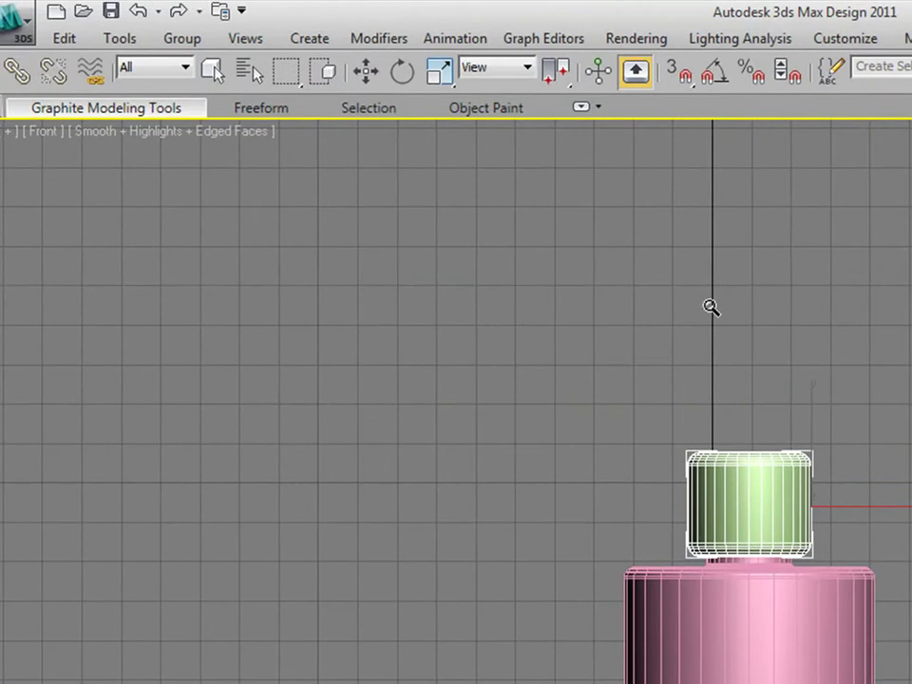
click(365, 71)
middle_drag(760, 461, 630, 442)
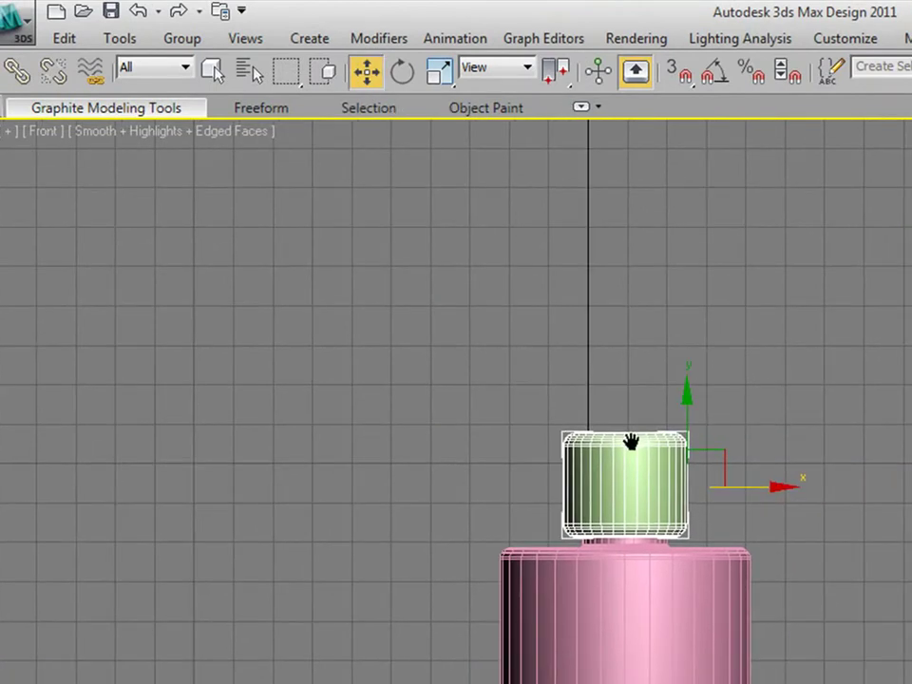
key(t)
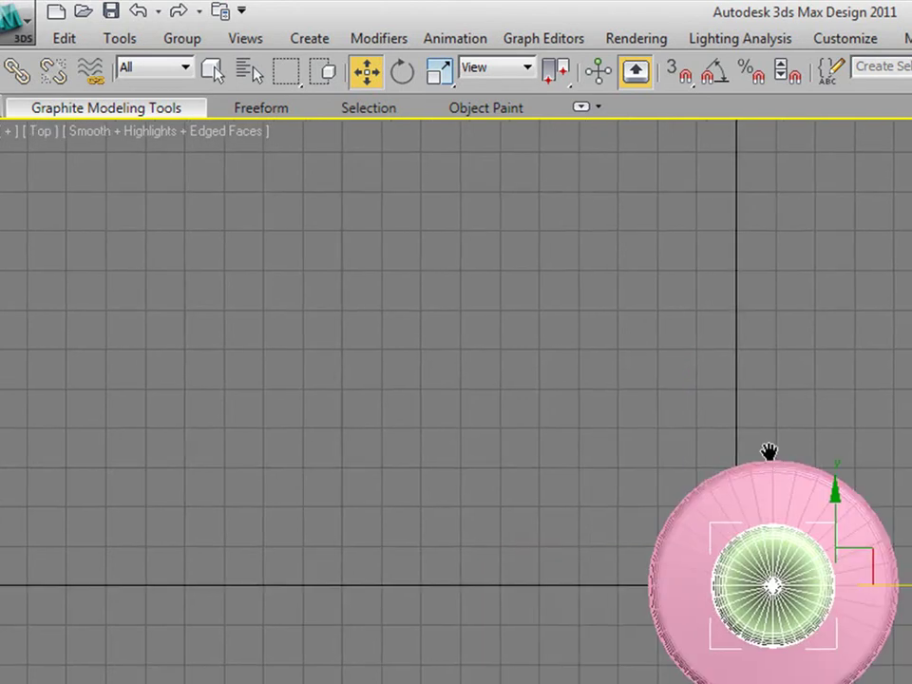
scroll(669, 472, up, 2)
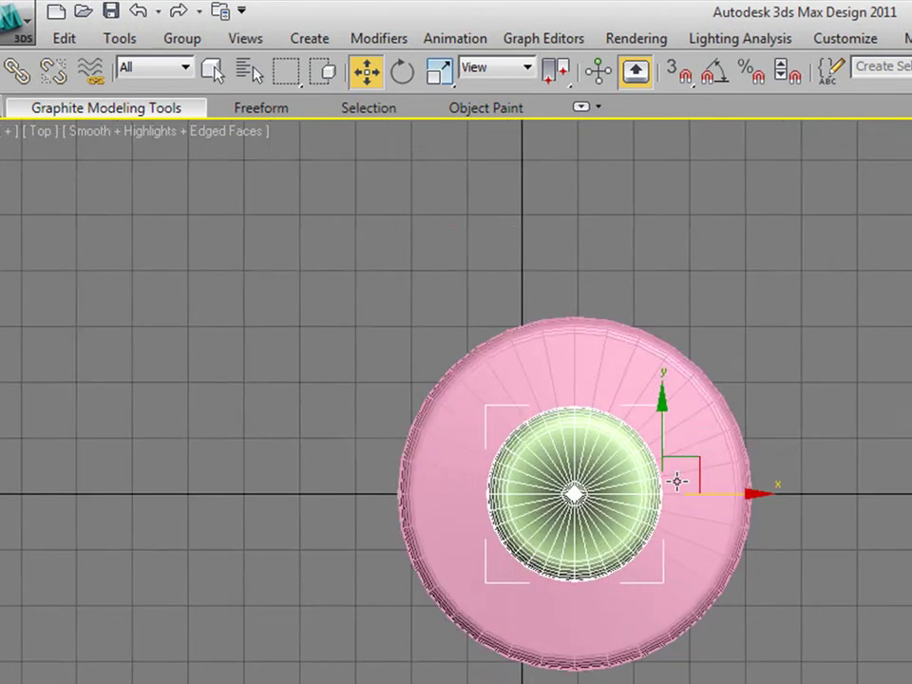
scroll(545, 480, up, 2)
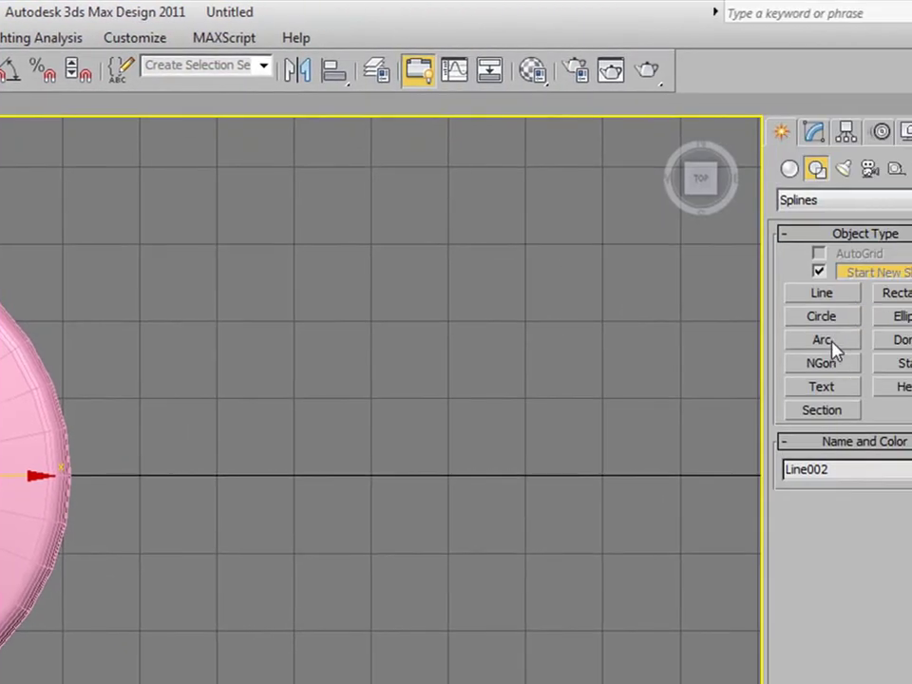
Step: Draw a thin standard-primitive cylinder beside the bottle in the Top view
click(788, 177)
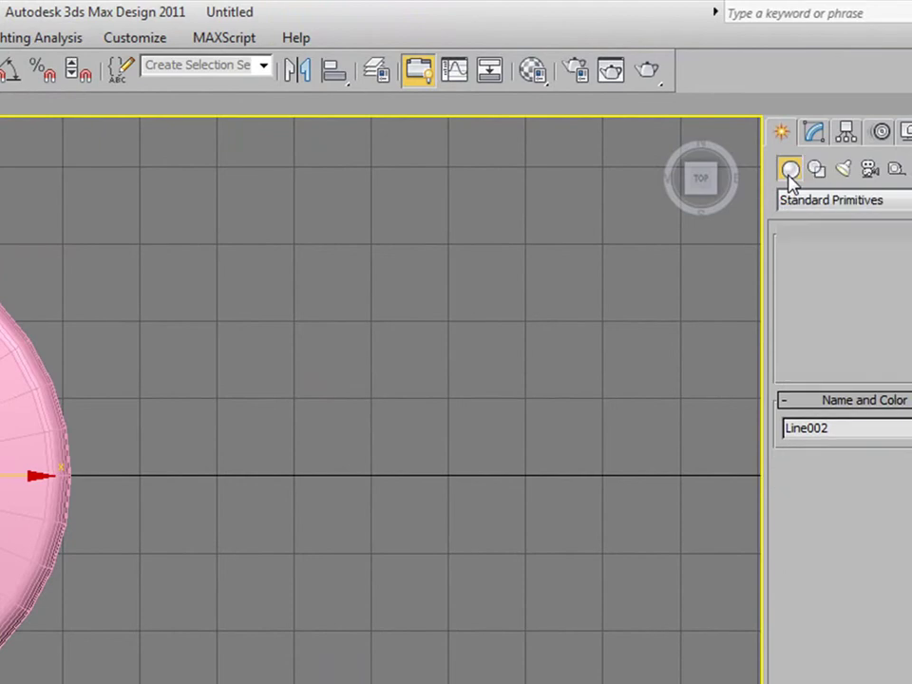
click(822, 322)
middle_drag(214, 482, 241, 385)
drag(259, 385, 267, 390)
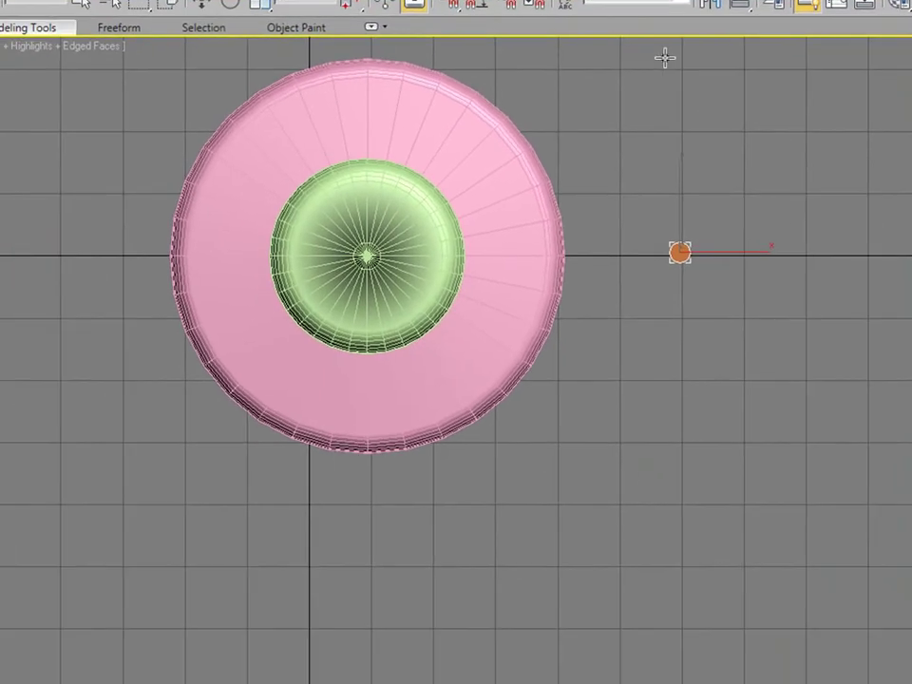
Step: In the Front view, move the green cap right along X off the bottle neck
key(f)
mouse_move(826, 285)
middle_down()
mouse_move(700, 397)
mouse_move(641, 530)
mouse_move(642, 637)
middle_up()
click(460, 176)
drag(513, 199, 827, 195)
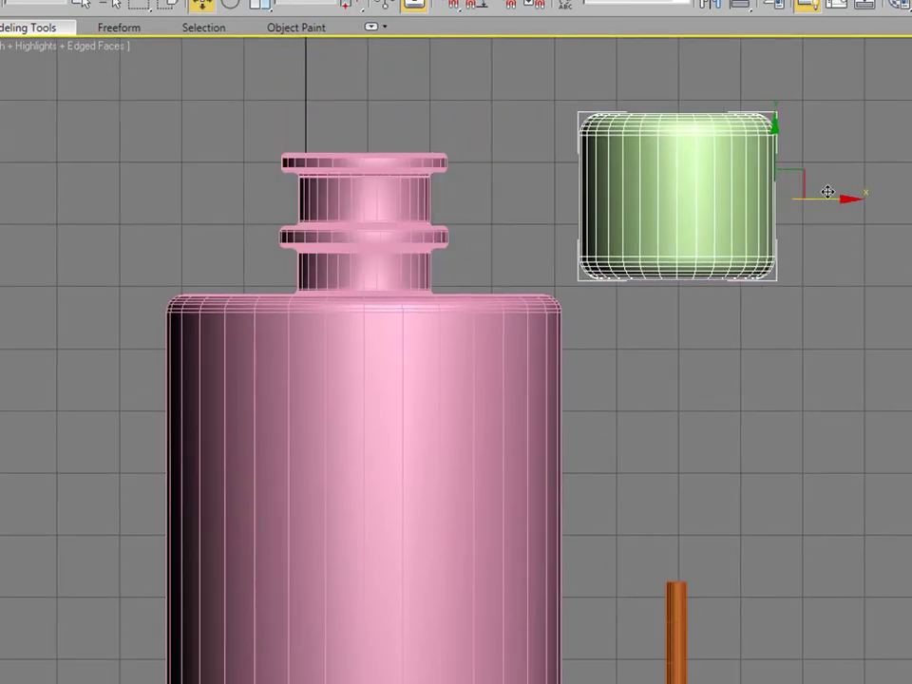
Step: Raise the orange cylinder along Y under the cap, then return to a wireframe Top view
middle_drag(714, 587, 699, 480)
click(699, 479)
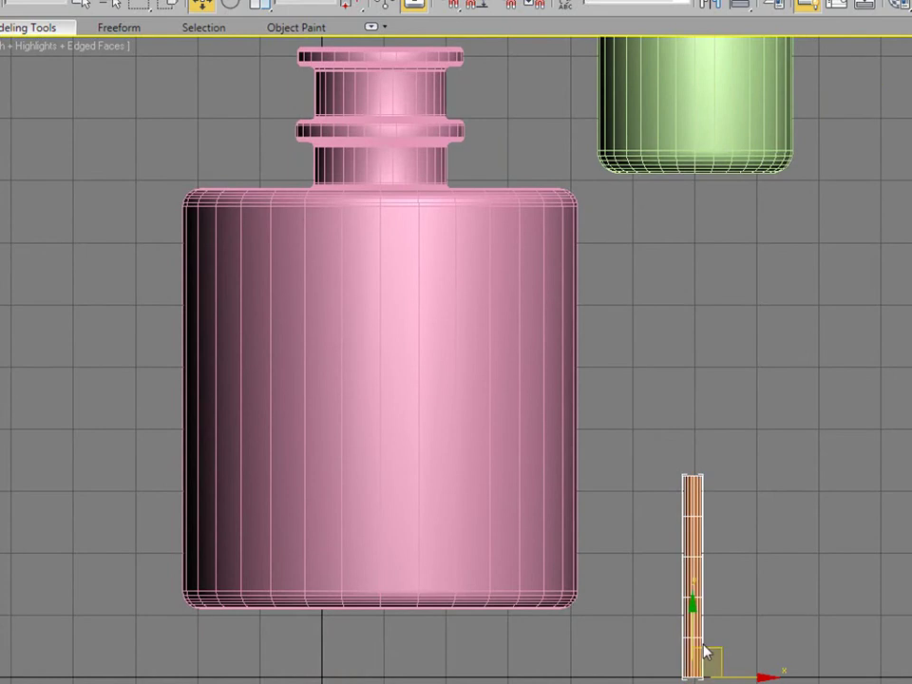
drag(693, 608, 675, 224)
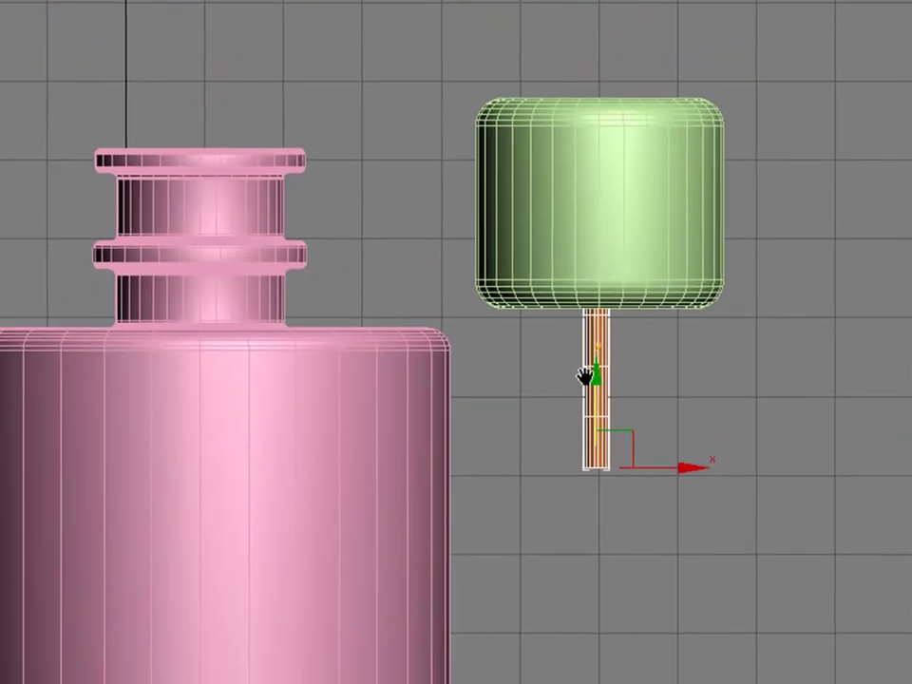
key(t)
mouse_move(866, 350)
middle_down()
mouse_move(717, 346)
mouse_move(608, 393)
mouse_move(522, 313)
middle_up()
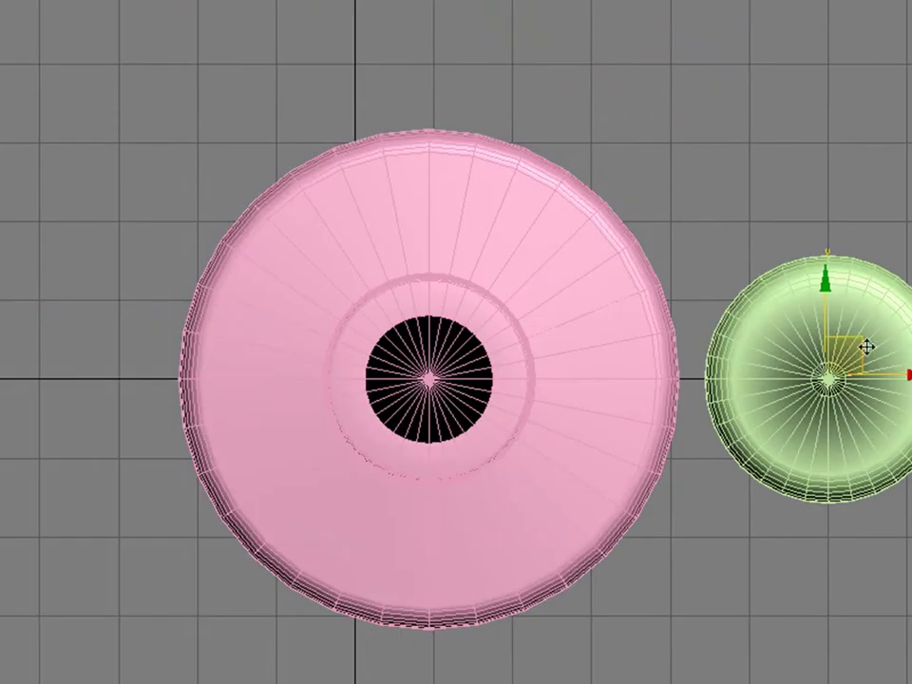
key(F3)
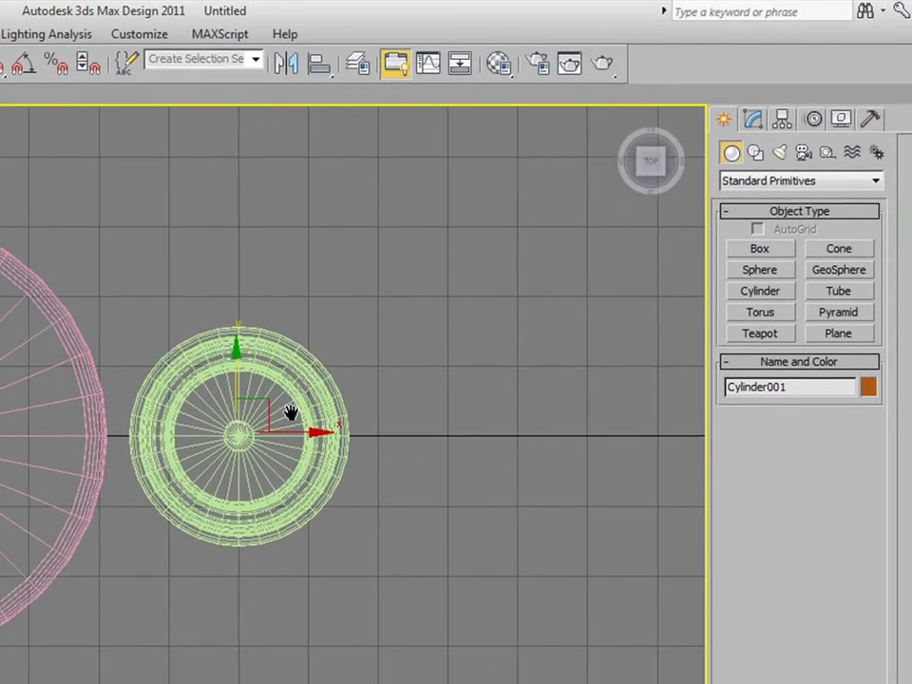
Step: In the Top view, move the stick to sit at the cap's centre
scroll(522, 313, up, 3)
middle_drag(614, 334, 378, 314)
mouse_move(158, 438)
middle_down()
mouse_move(244, 403)
mouse_move(112, 342)
middle_up()
scroll(254, 401, up, 3)
drag(136, 339, 136, 356)
drag(217, 431, 228, 436)
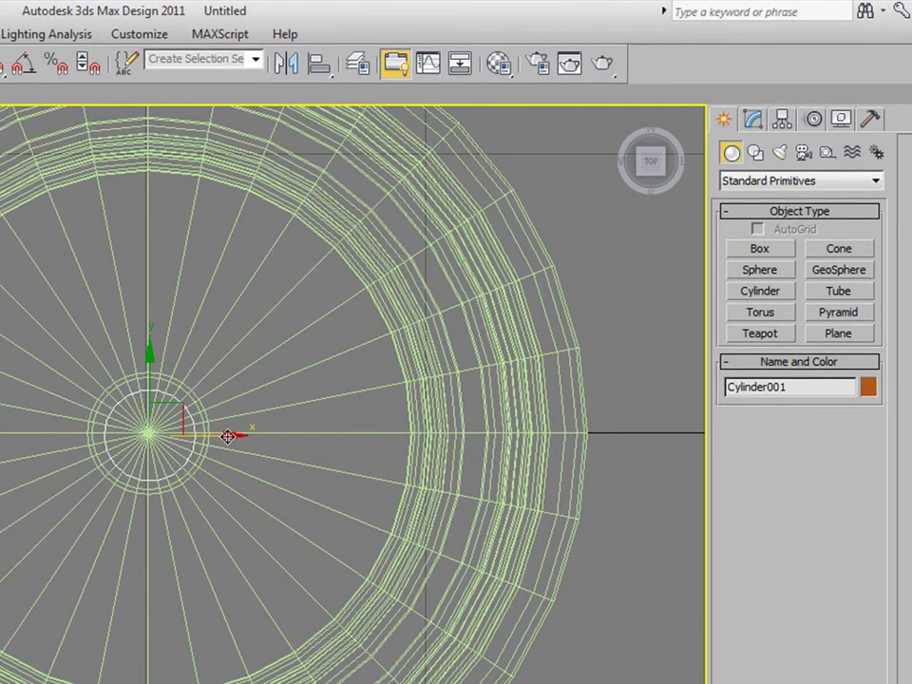
Step: In the Front view, lower the stick and increase its Height so it runs through the cap
key(f)
mouse_move(226, 436)
middle_down()
mouse_move(68, 458)
mouse_move(148, 426)
mouse_move(144, 473)
middle_up()
scroll(68, 458, down, 5)
scroll(90, 454, down, 3)
scroll(148, 426, up, 2)
drag(141, 482, 140, 545)
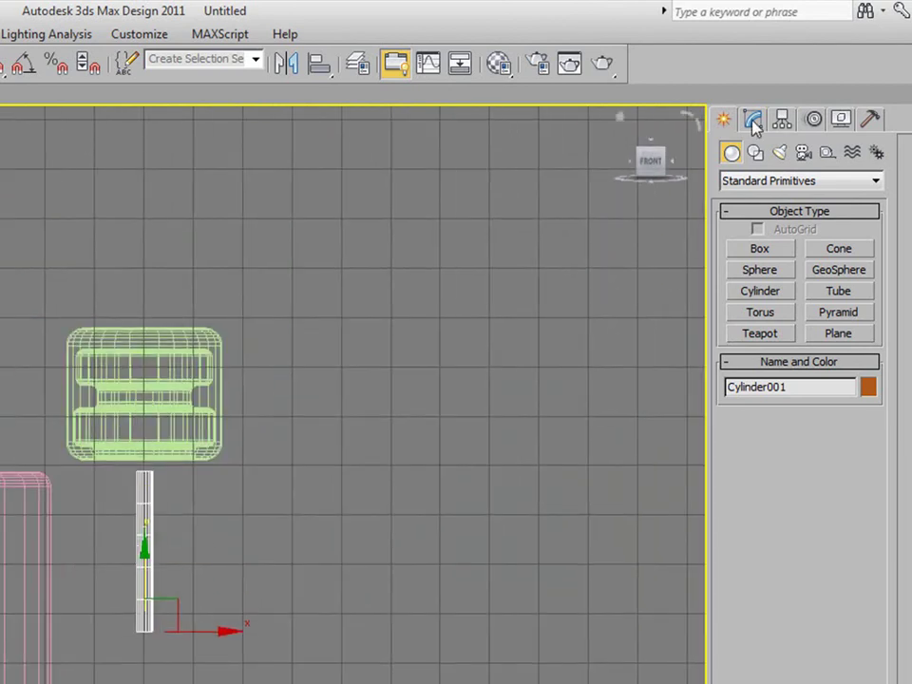
click(752, 122)
drag(872, 429, 878, 339)
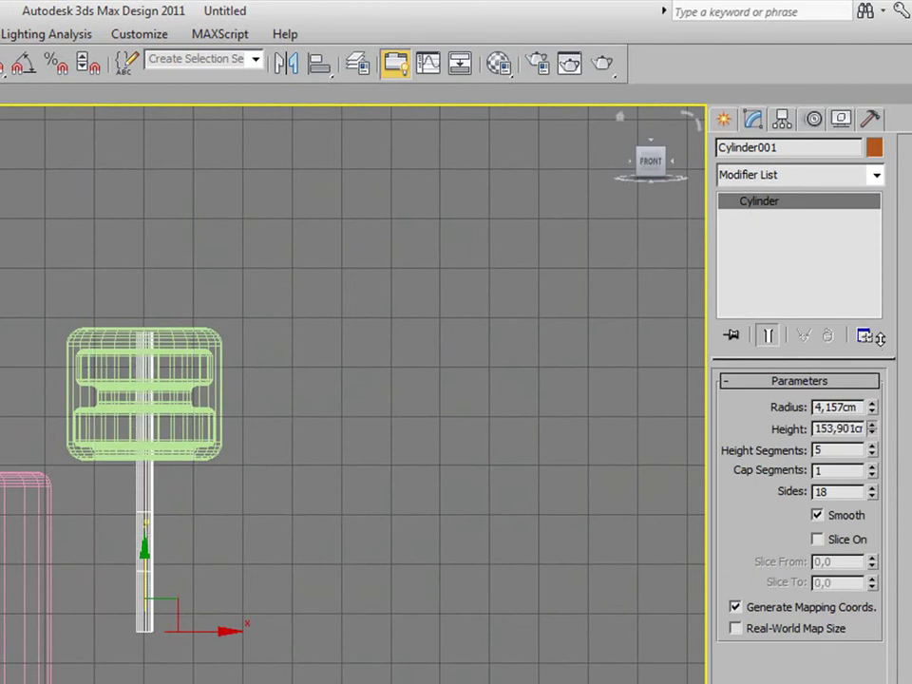
Step: Frame the cap in the Top view and pick Cylinder again from standard primitives
mouse_move(303, 581)
middle_down()
mouse_move(342, 497)
mouse_move(297, 543)
mouse_move(289, 582)
middle_up()
key(t)
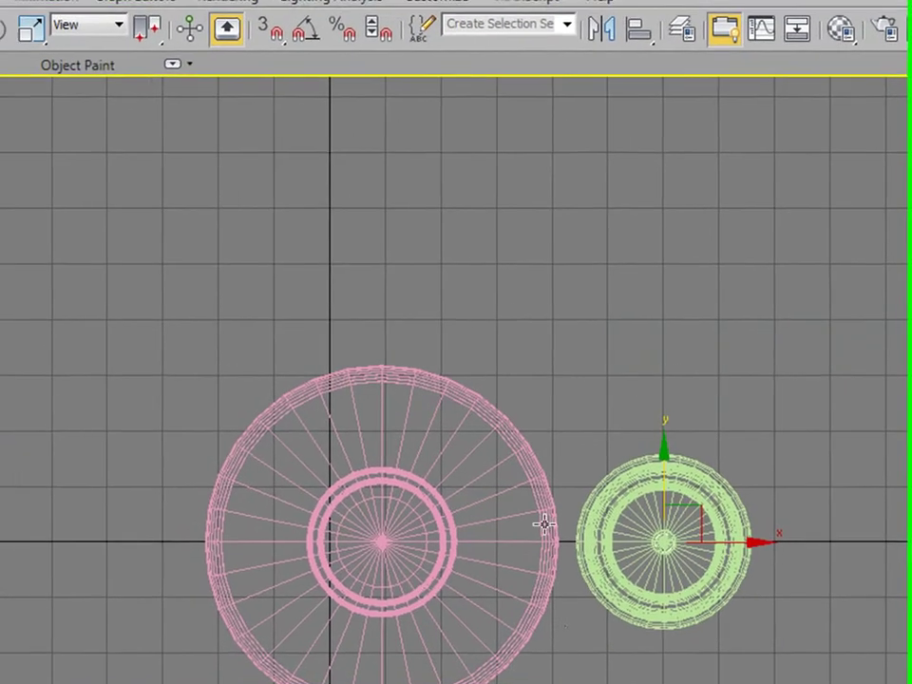
middle_drag(545, 523, 346, 466)
scroll(602, 415, up, 2)
middle_drag(602, 416, 440, 427)
mouse_move(476, 459)
middle_down()
mouse_move(474, 393)
mouse_move(485, 357)
middle_up()
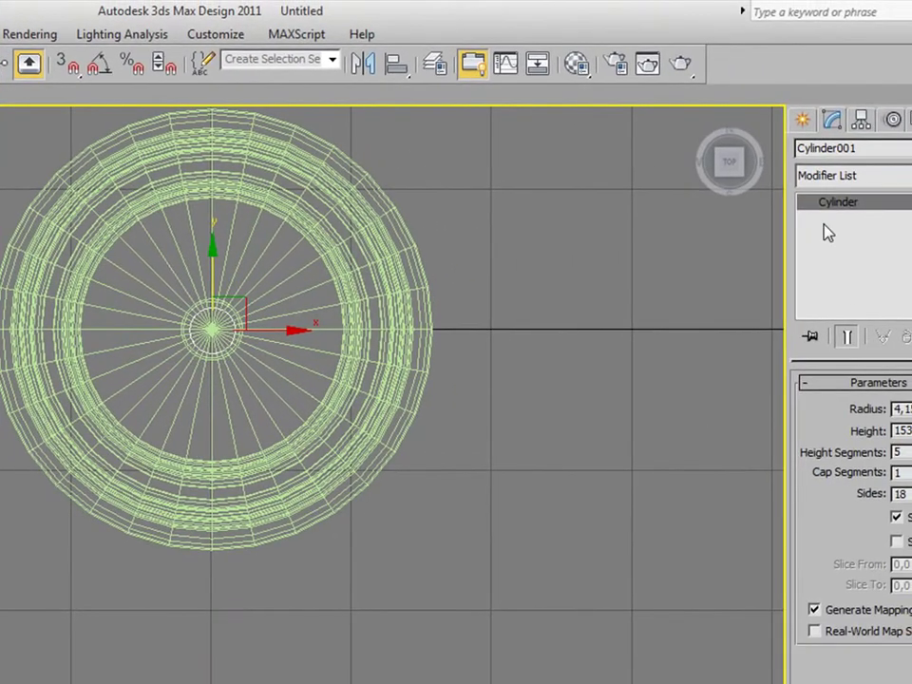
click(813, 128)
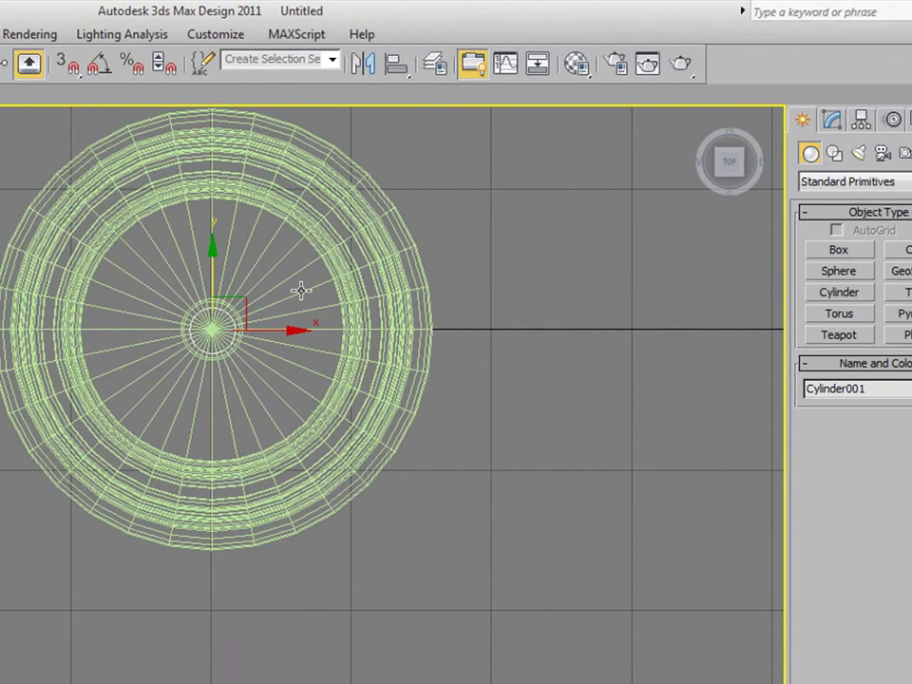
scroll(301, 290, up, 3)
mouse_move(300, 254)
middle_down()
mouse_move(213, 353)
mouse_move(158, 319)
mouse_move(47, 378)
middle_up()
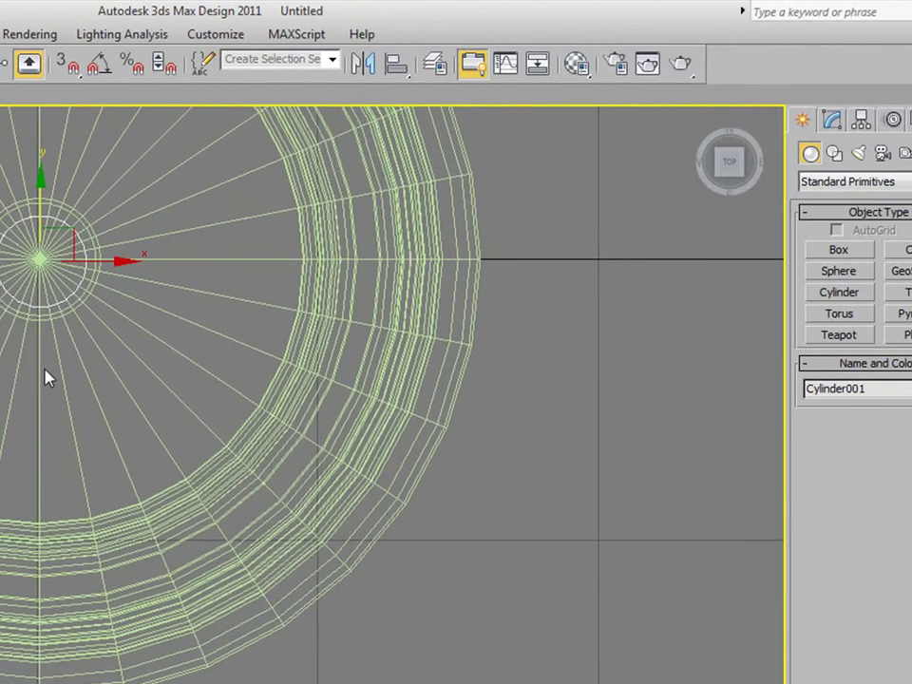
click(848, 298)
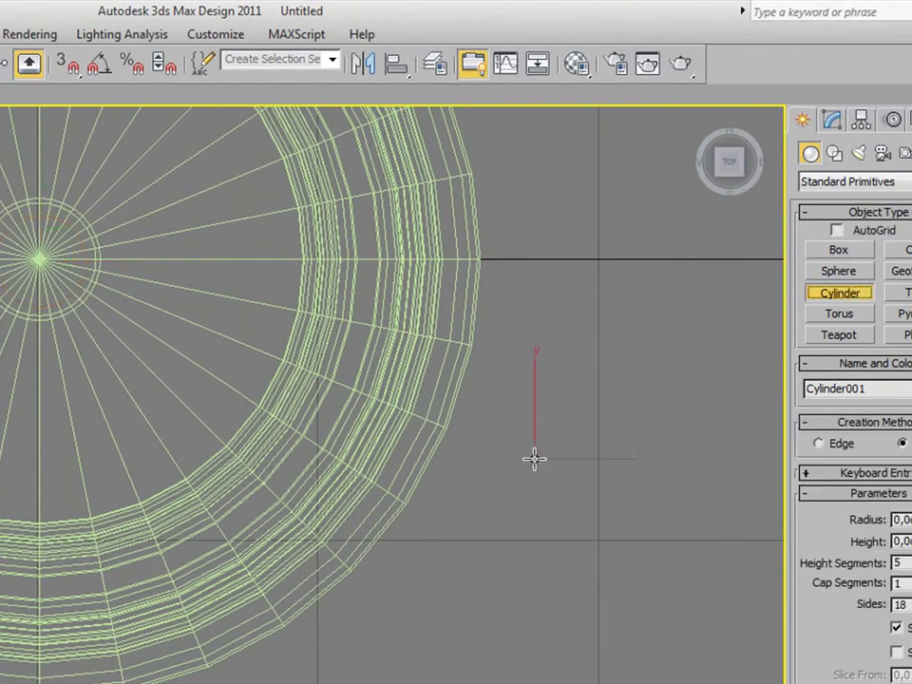
Step: Draw a small thin cylinder beside the cap
drag(536, 461, 534, 459)
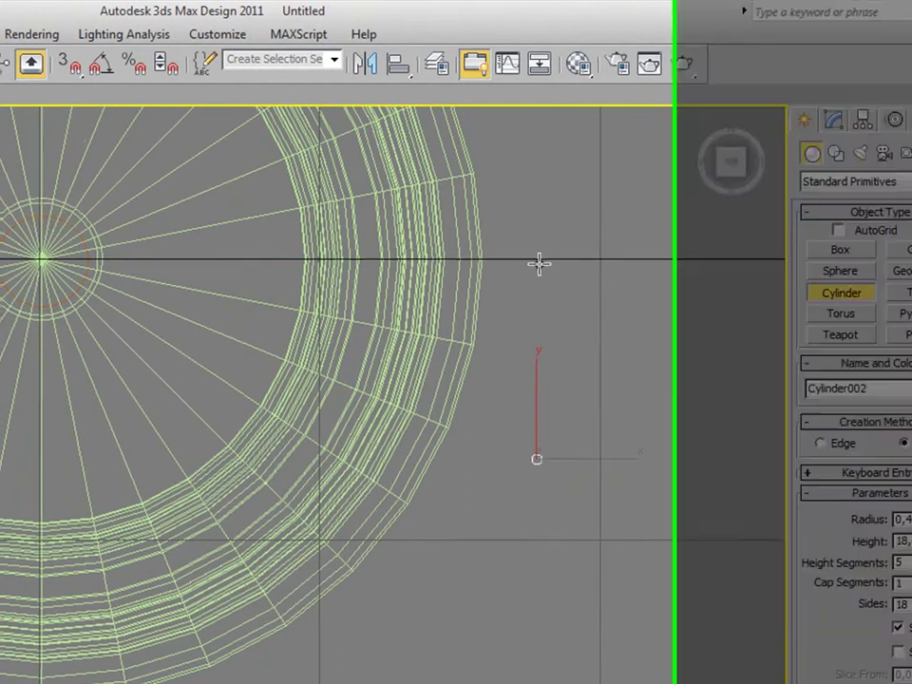
scroll(515, 366, down, 3)
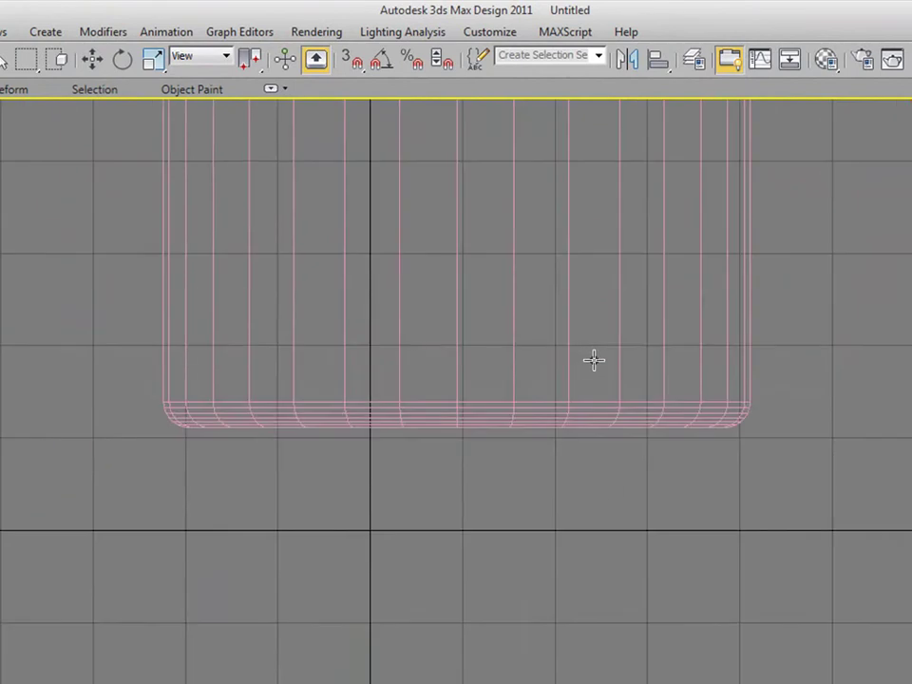
scroll(593, 358, down, 3)
scroll(701, 436, down, 2)
Step: Move the small cylinder up beneath the stick
key(w)
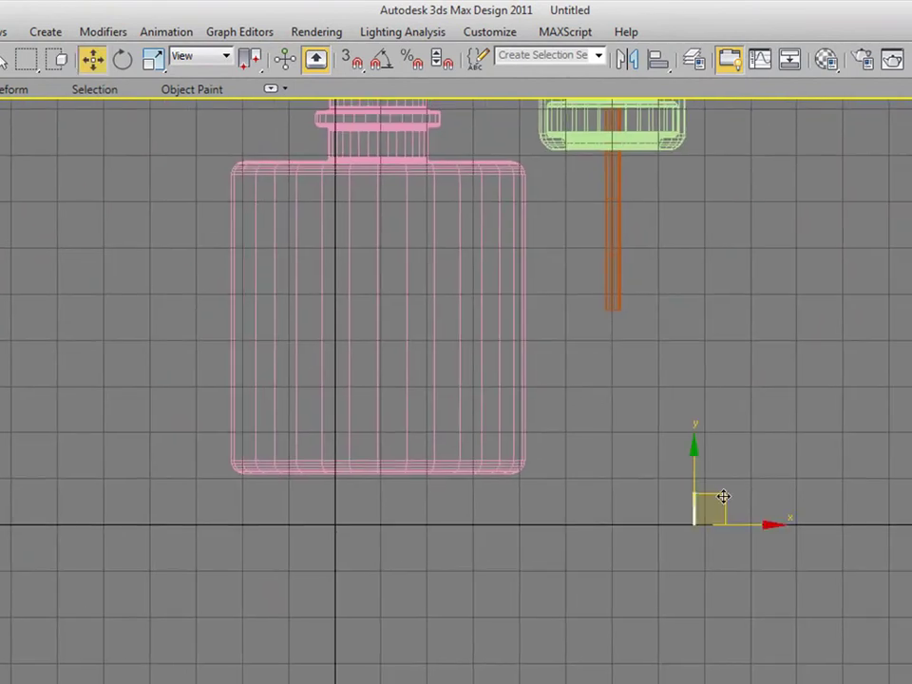
drag(723, 497, 633, 319)
scroll(638, 318, up, 5)
scroll(456, 599, up, 3)
scroll(446, 598, down, 5)
scroll(675, 444, up, 1)
middle_drag(675, 443, 582, 496)
drag(581, 534, 581, 474)
drag(659, 547, 656, 550)
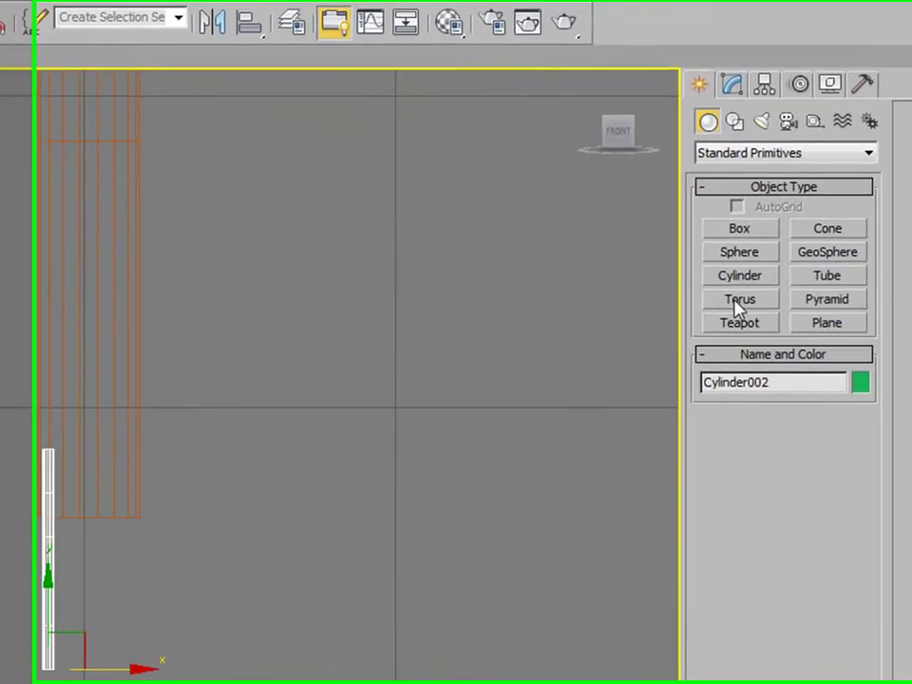
Step: Set the cylinder's radius to 0.256 cm and Shift-drag a copy to the right
click(703, 82)
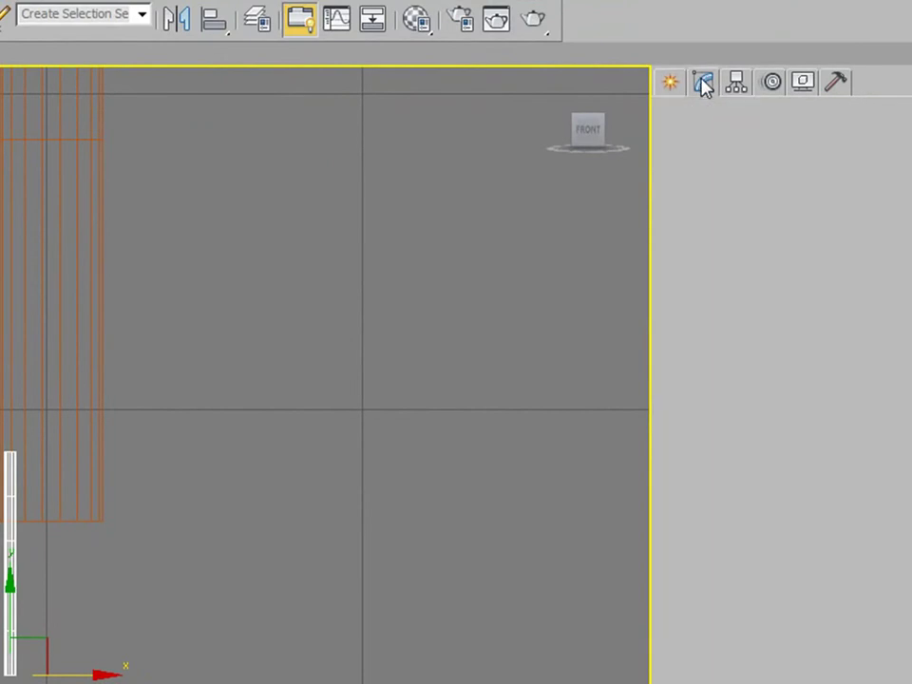
drag(840, 418, 840, 435)
middle_drag(346, 413, 267, 364)
scroll(267, 365, up, 3)
middle_drag(230, 425, 110, 517)
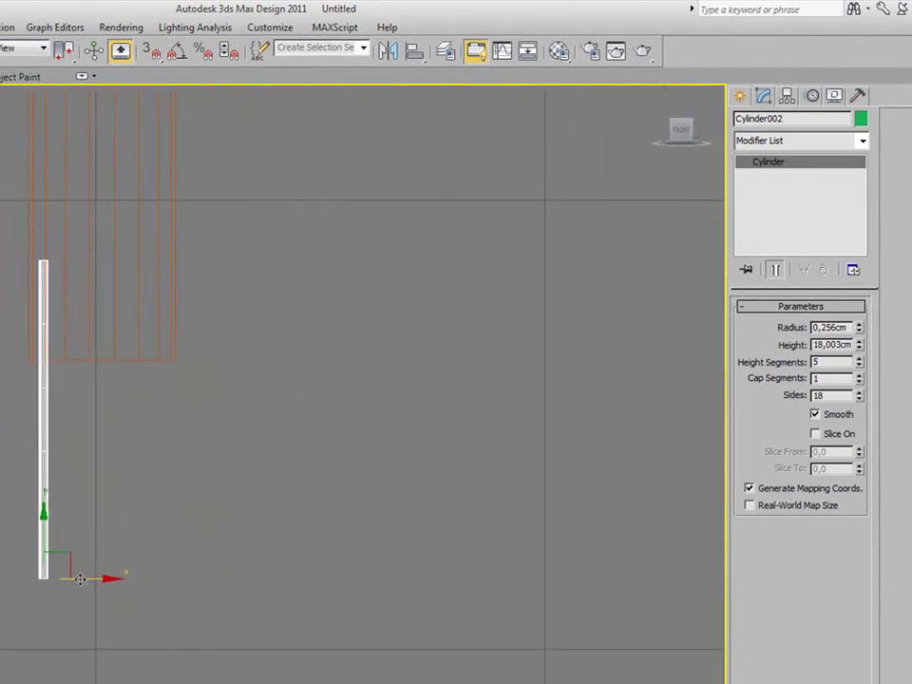
shift+drag(77, 584, 141, 578)
Step: Confirm the rod copies, then clone all three rods further right to make six
click(344, 490)
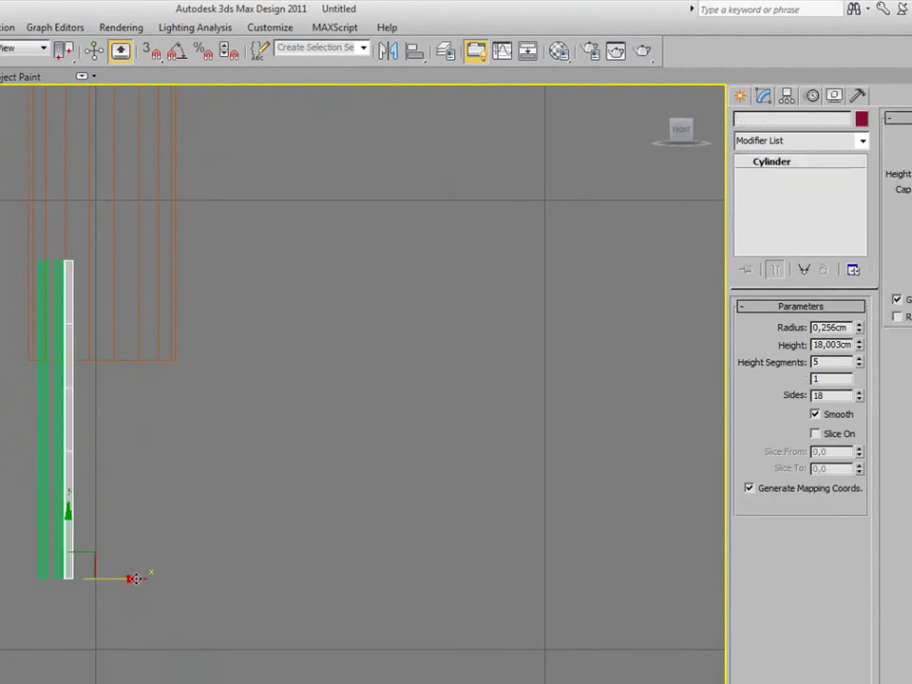
click(334, 492)
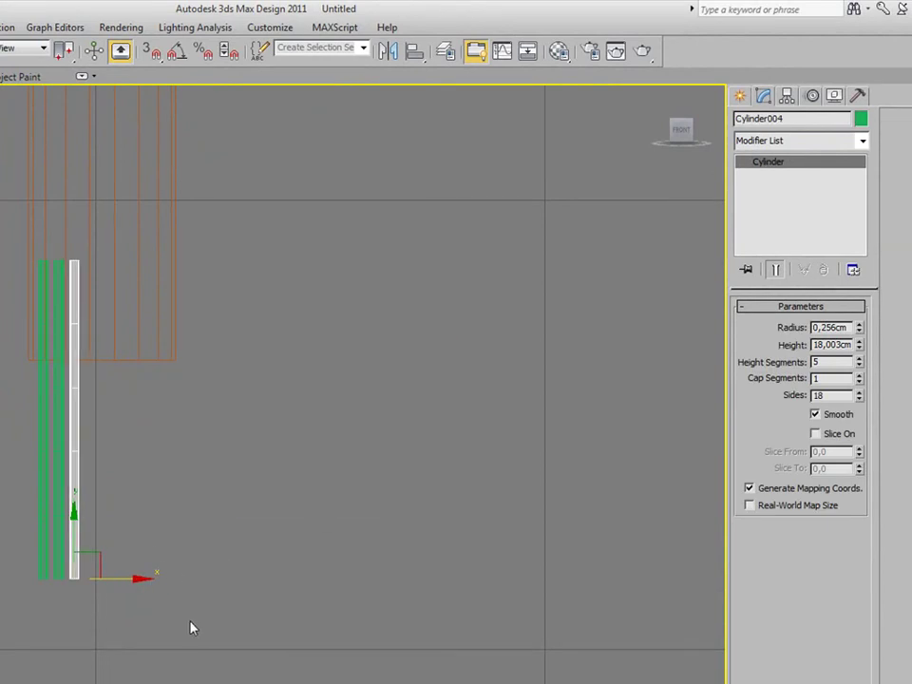
drag(24, 399, 106, 569)
shift+drag(112, 420, 157, 421)
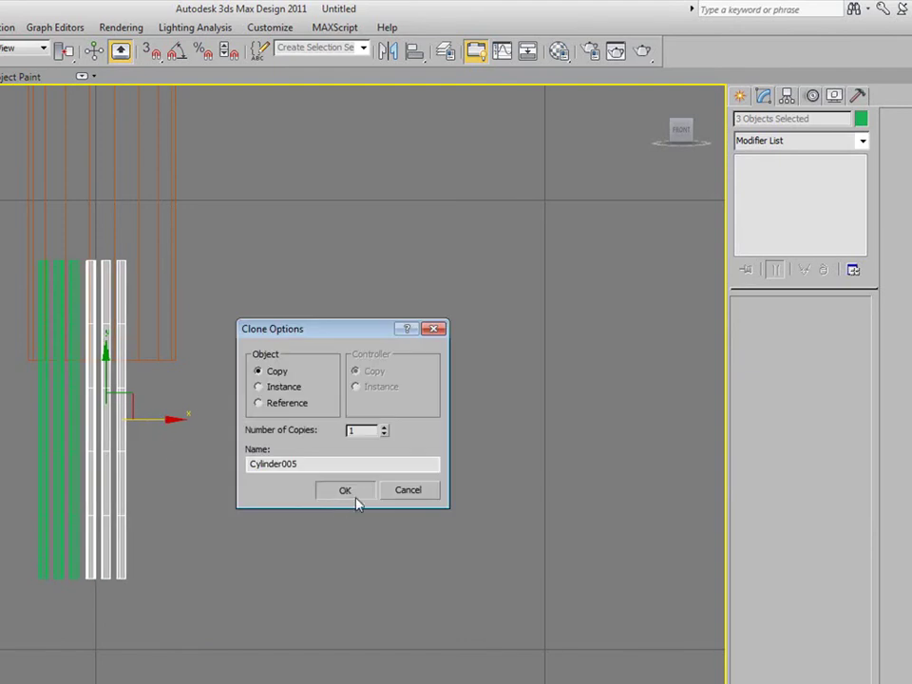
click(345, 491)
Step: Clone the three rightmost rods further right, completing a row of nine
drag(177, 606, 33, 456)
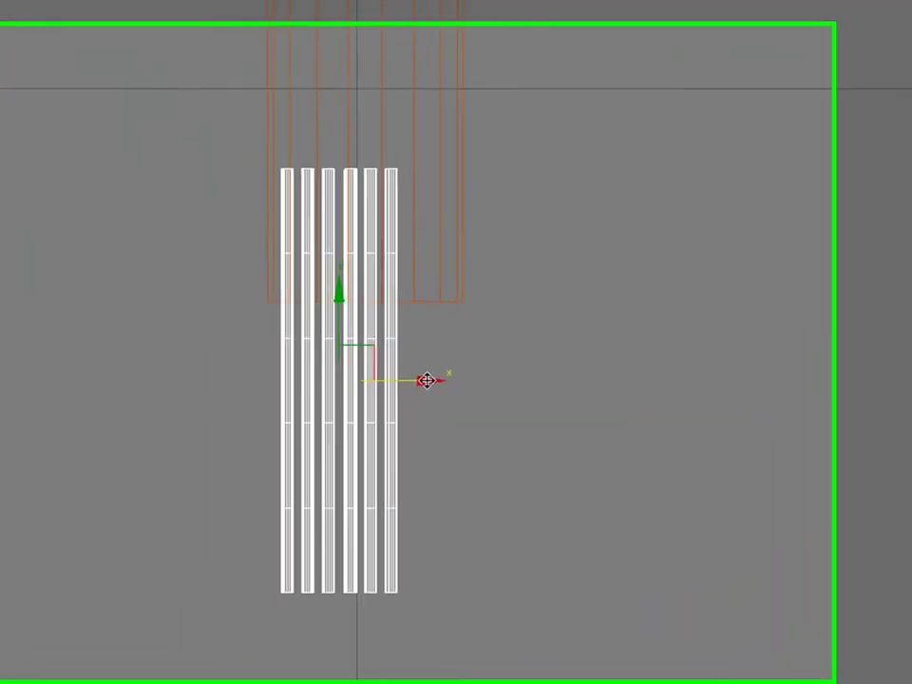
drag(480, 623, 380, 570)
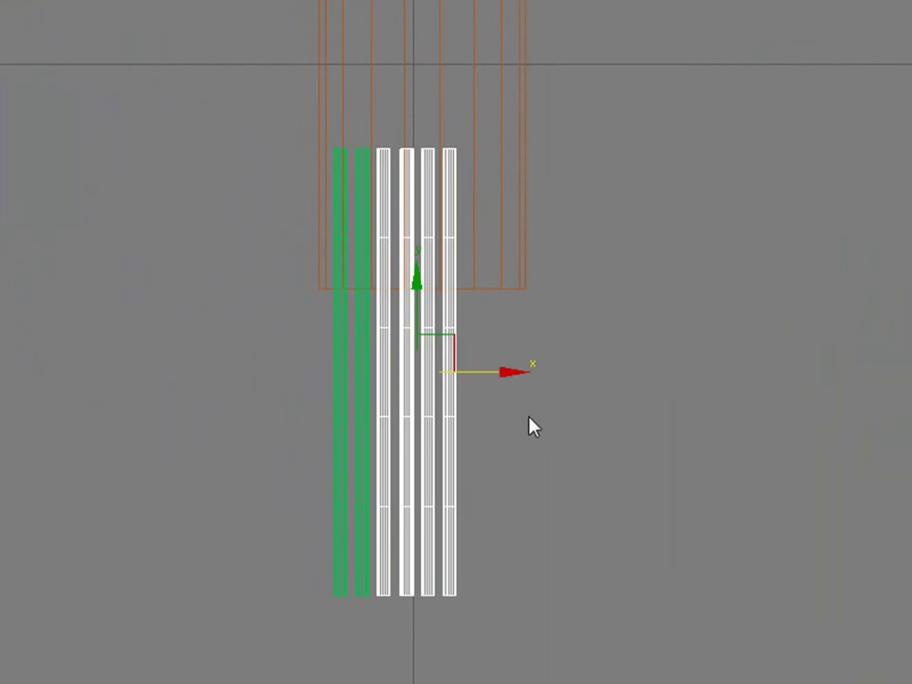
drag(485, 647, 401, 568)
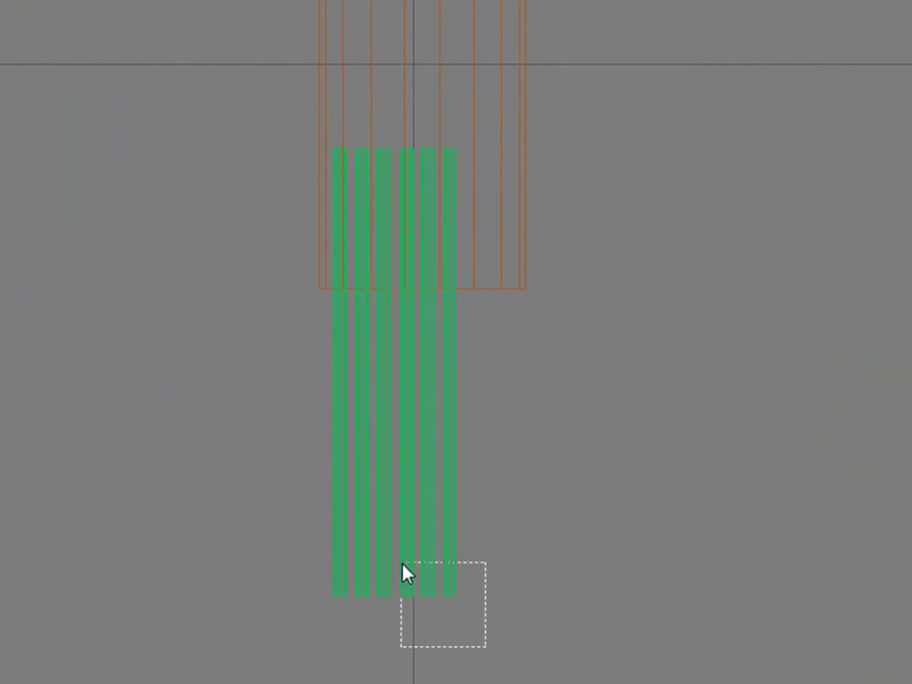
shift+drag(500, 375, 561, 379)
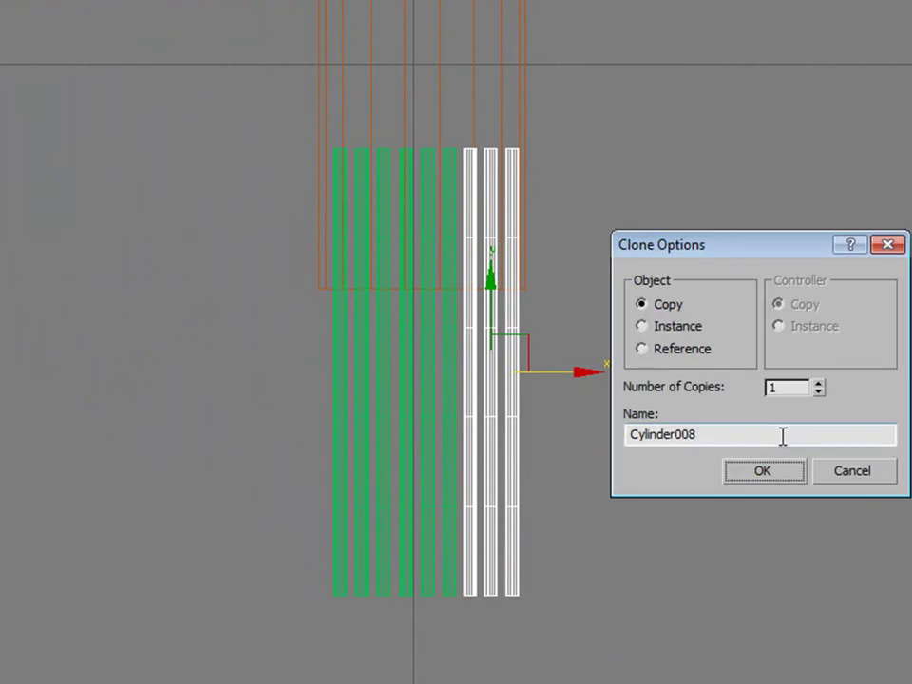
click(762, 471)
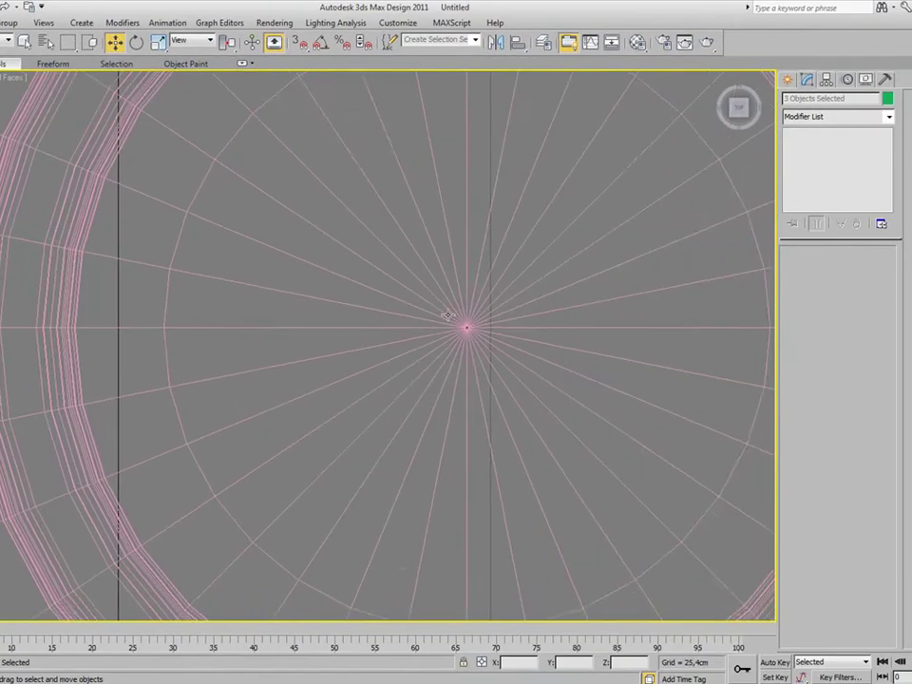
Step: Select all nine rods in the row one by one
scroll(314, 347, down, 4)
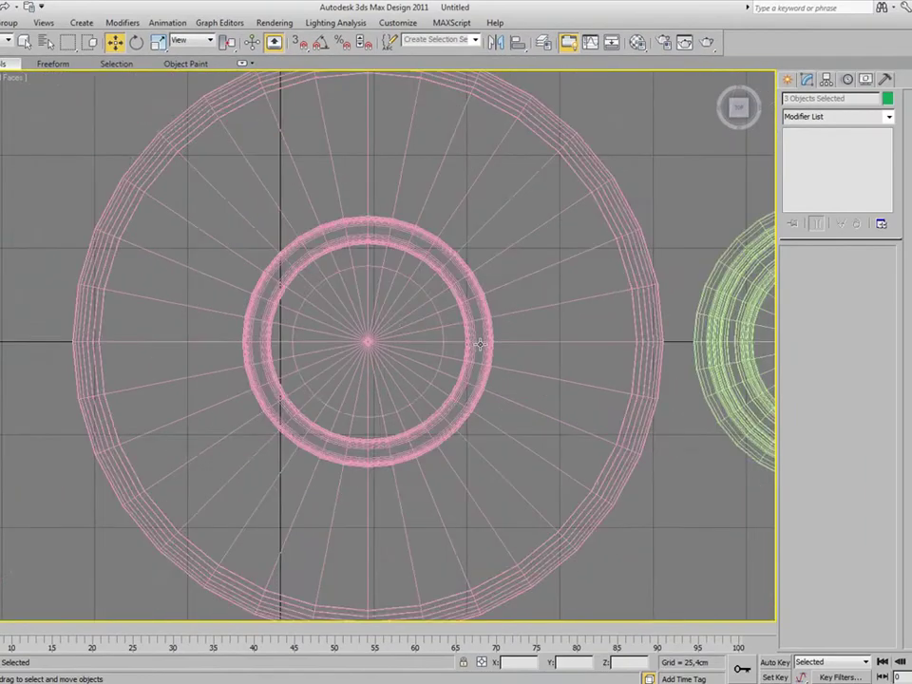
scroll(326, 343, down, 3)
scroll(342, 344, up, 2)
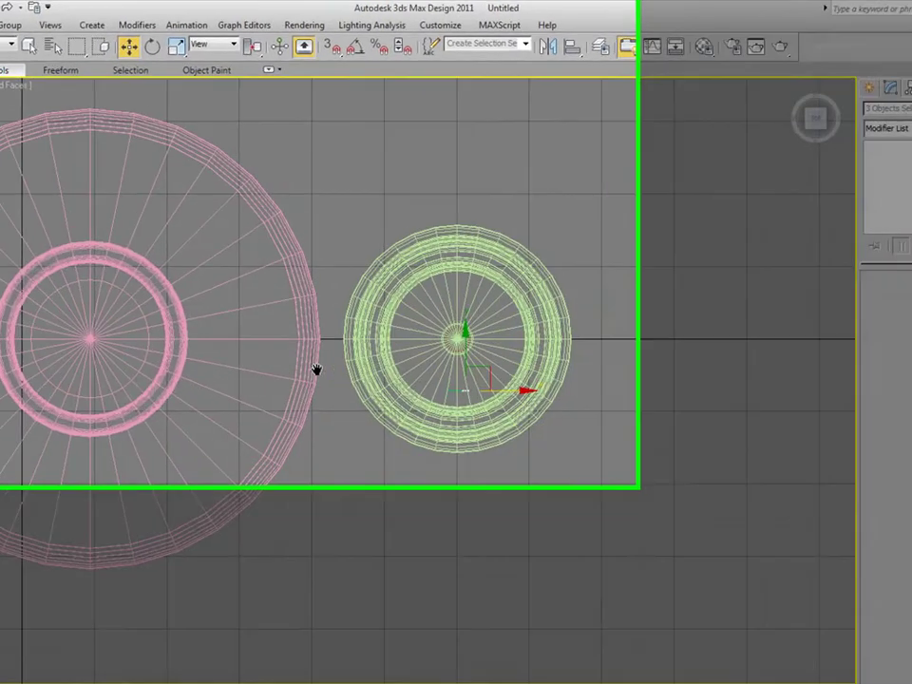
scroll(317, 369, up, 3)
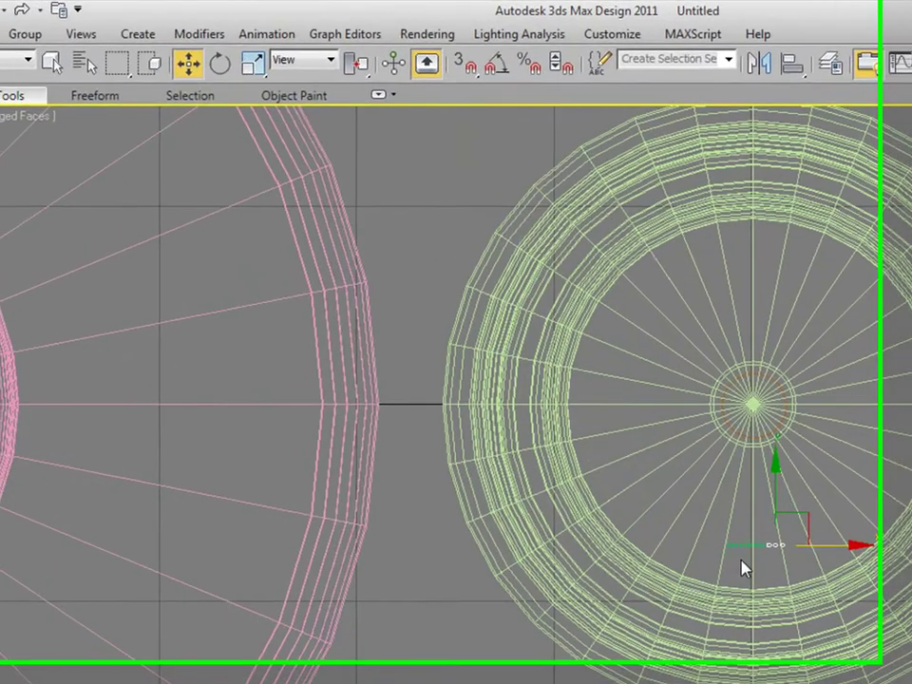
scroll(513, 401, up, 3)
scroll(499, 393, up, 2)
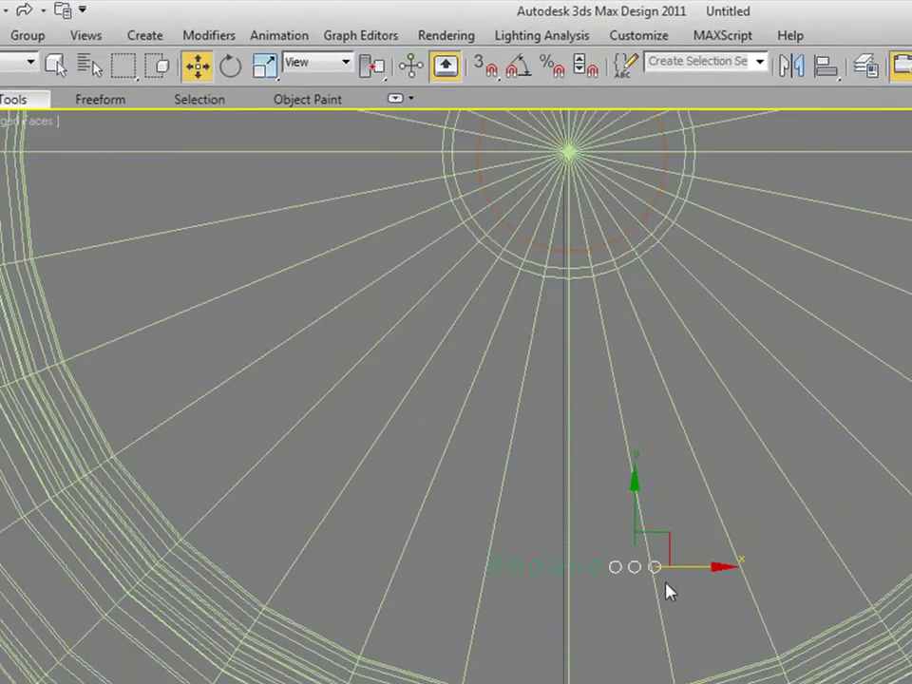
scroll(668, 591, up, 3)
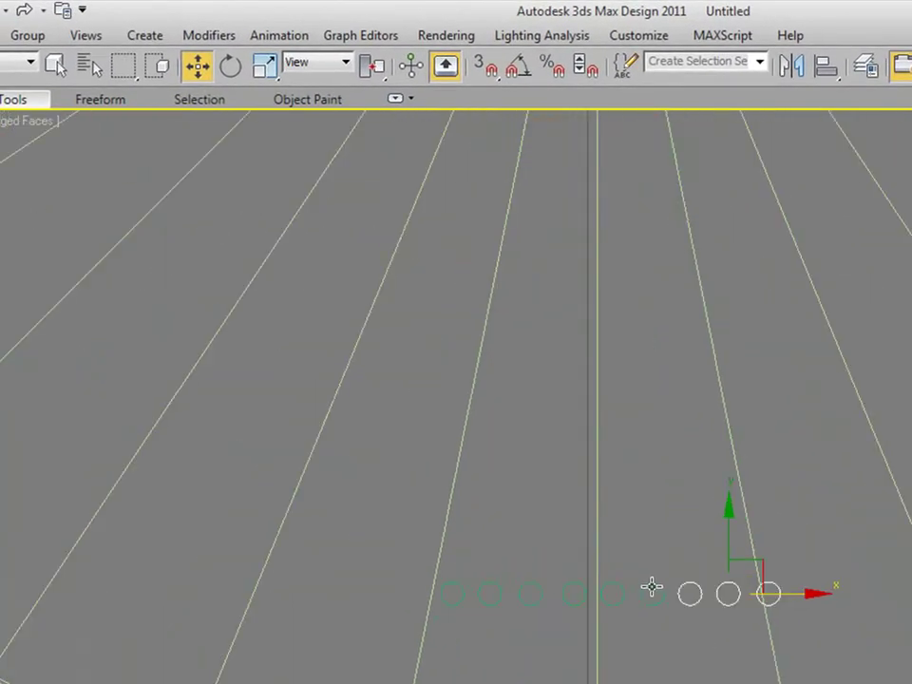
scroll(662, 588, down, 3)
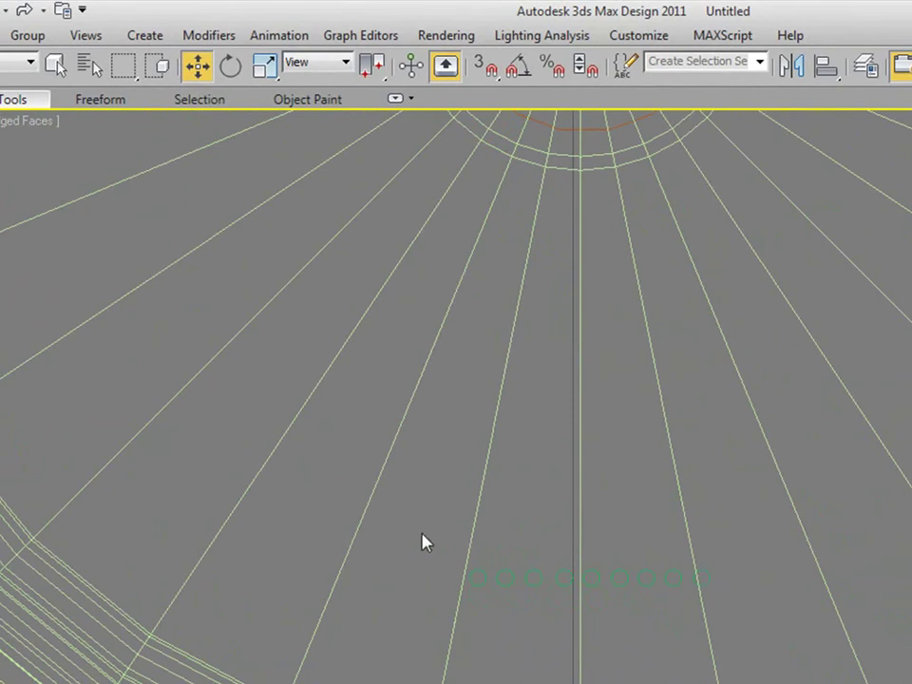
click(475, 576)
ctrl+click(503, 580)
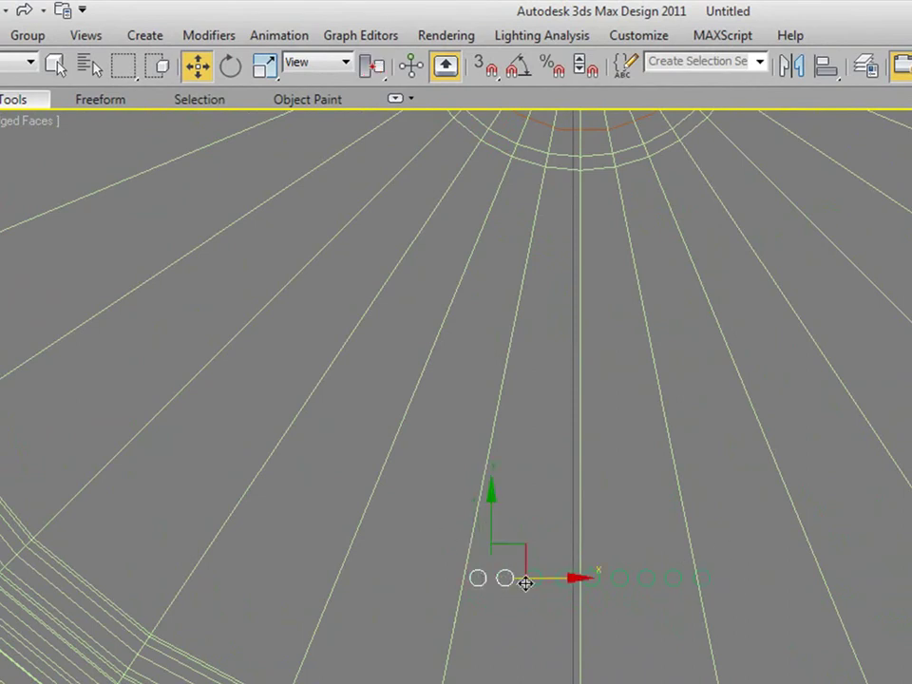
ctrl+click(528, 580)
ctrl+click(562, 580)
ctrl+click(591, 580)
ctrl+click(618, 580)
ctrl+click(646, 580)
ctrl+click(673, 580)
ctrl+click(705, 578)
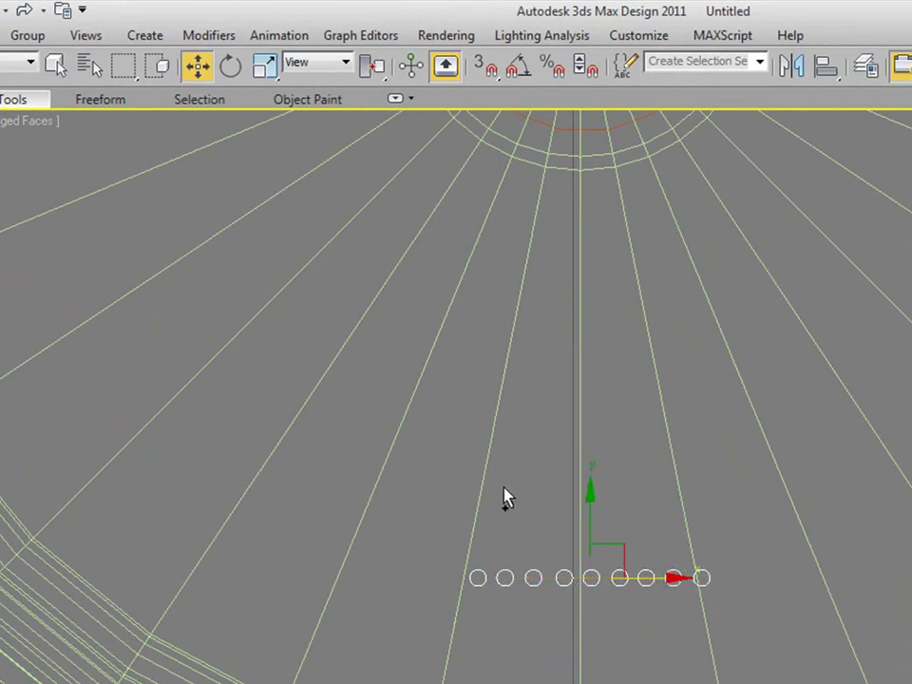
click(36, 39)
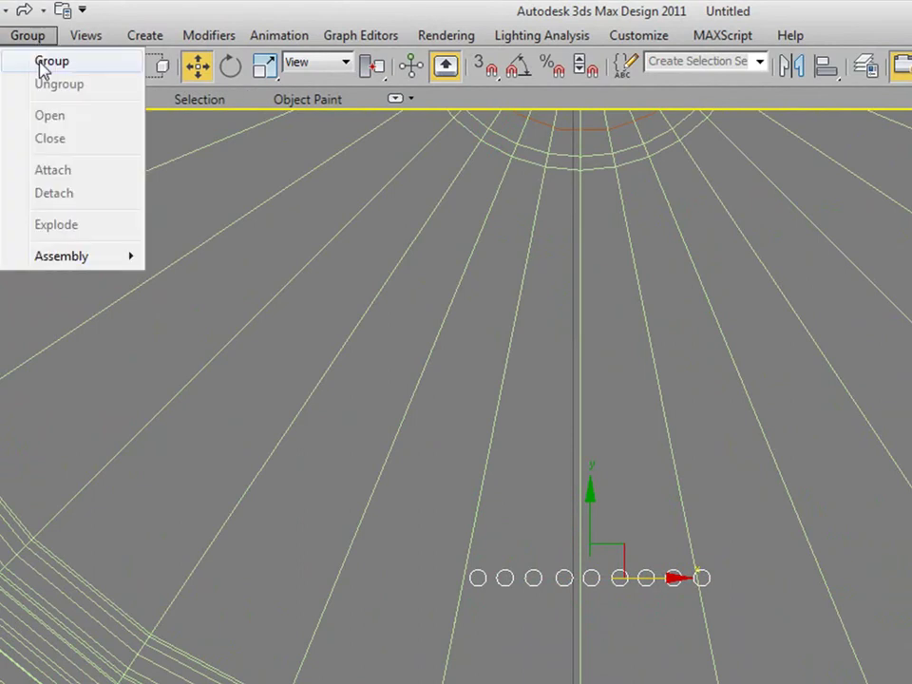
Step: Group the nine-rod row and Shift-drag copies of the group upward along Y
click(42, 62)
click(665, 524)
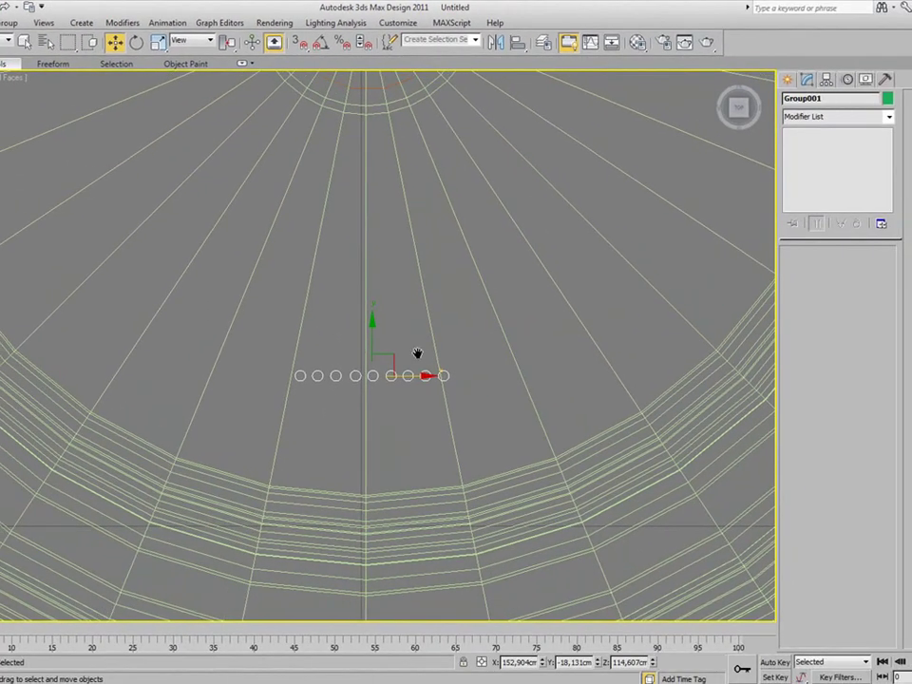
shift+drag(370, 339, 372, 328)
shift+drag(371, 324, 372, 306)
click(460, 404)
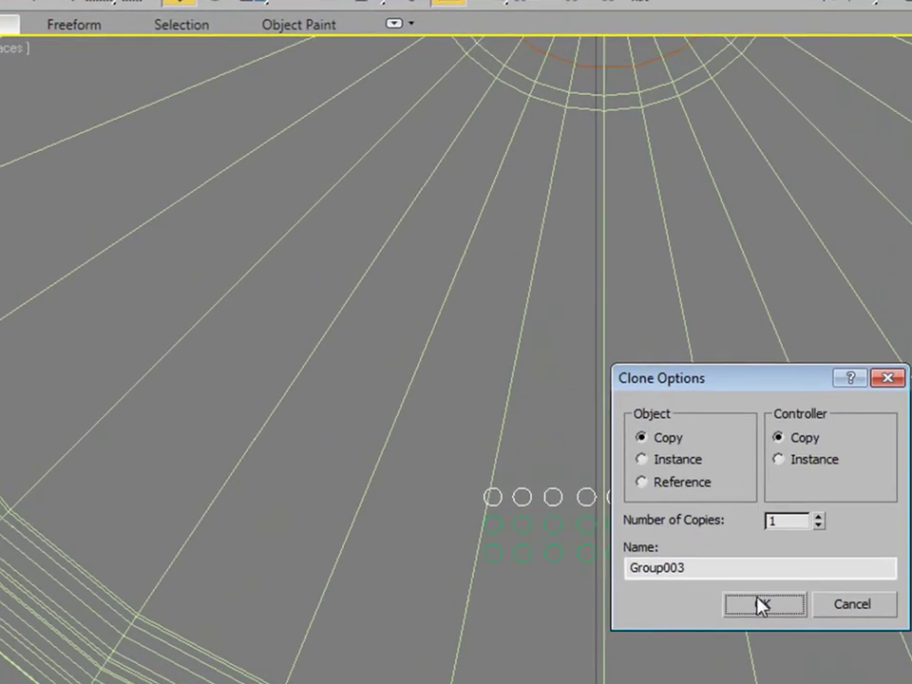
click(460, 402)
Step: Add more row copies upward to reach seven rows, then box-select every row
shift+drag(613, 433, 615, 411)
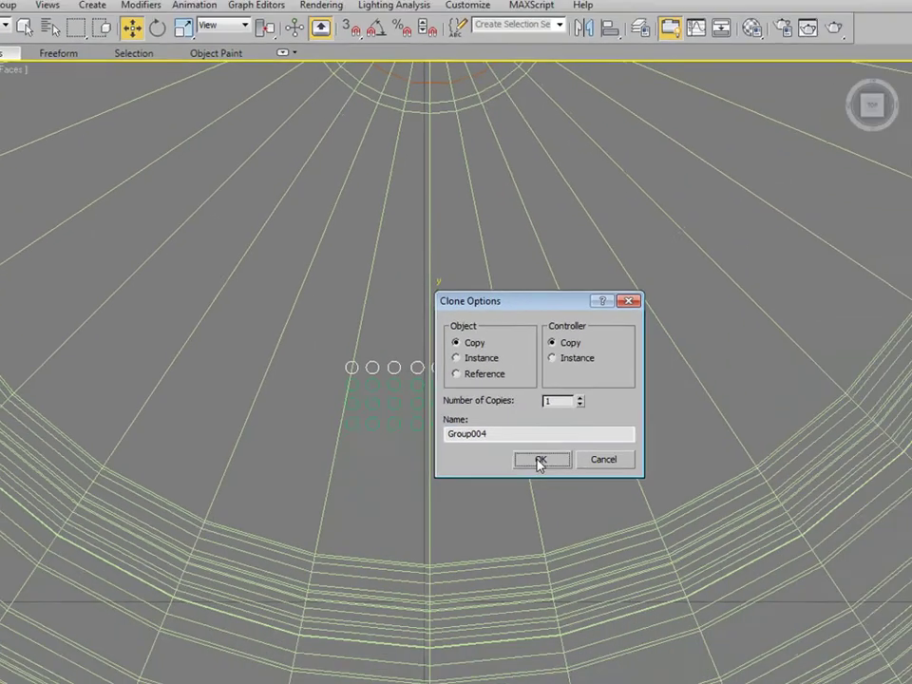
click(746, 593)
shift+drag(368, 271, 372, 249)
click(459, 406)
click(458, 405)
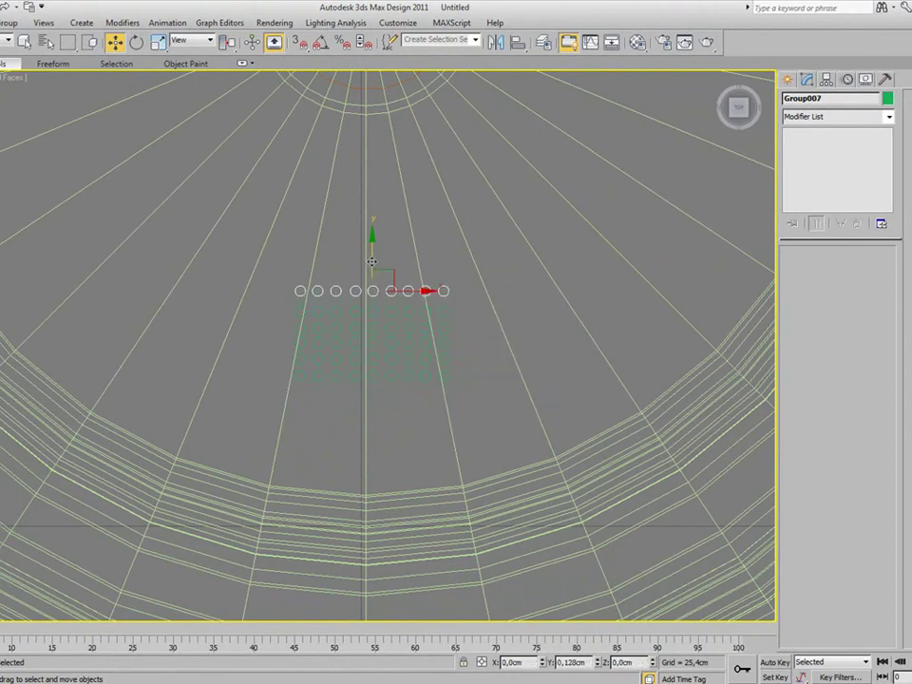
click(459, 406)
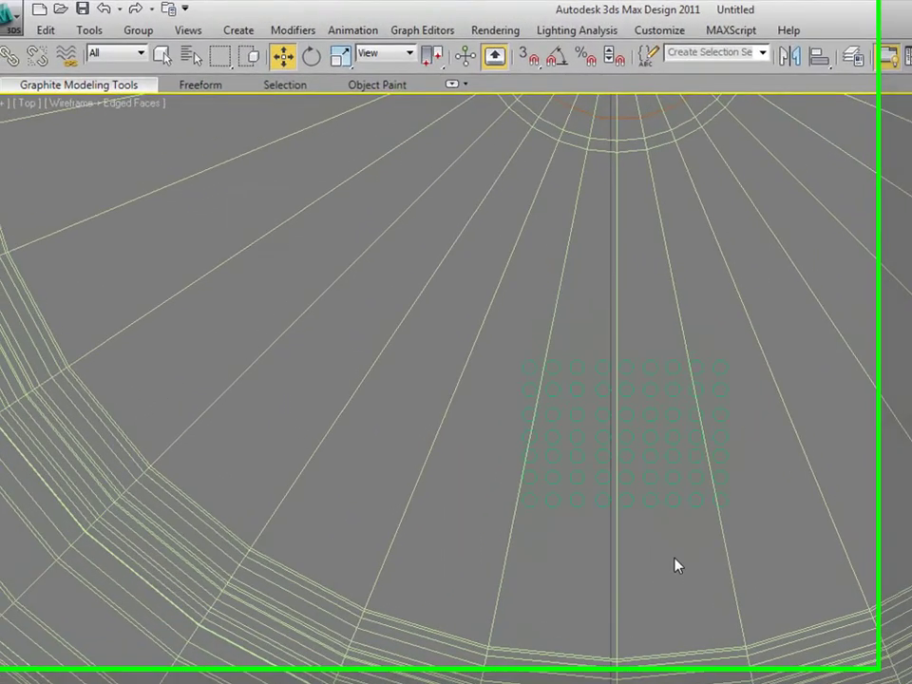
drag(705, 570, 675, 372)
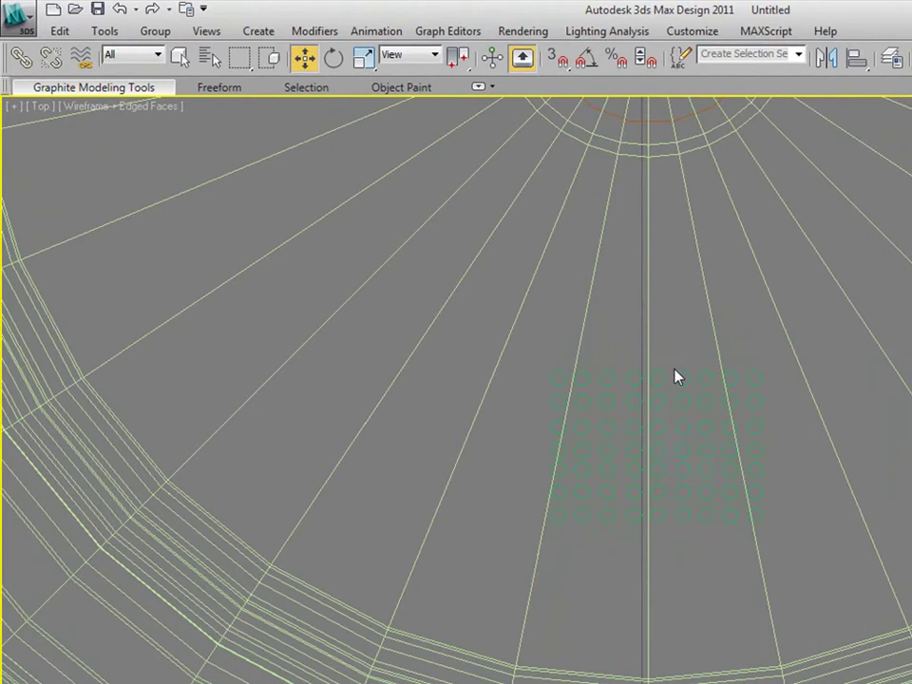
click(157, 31)
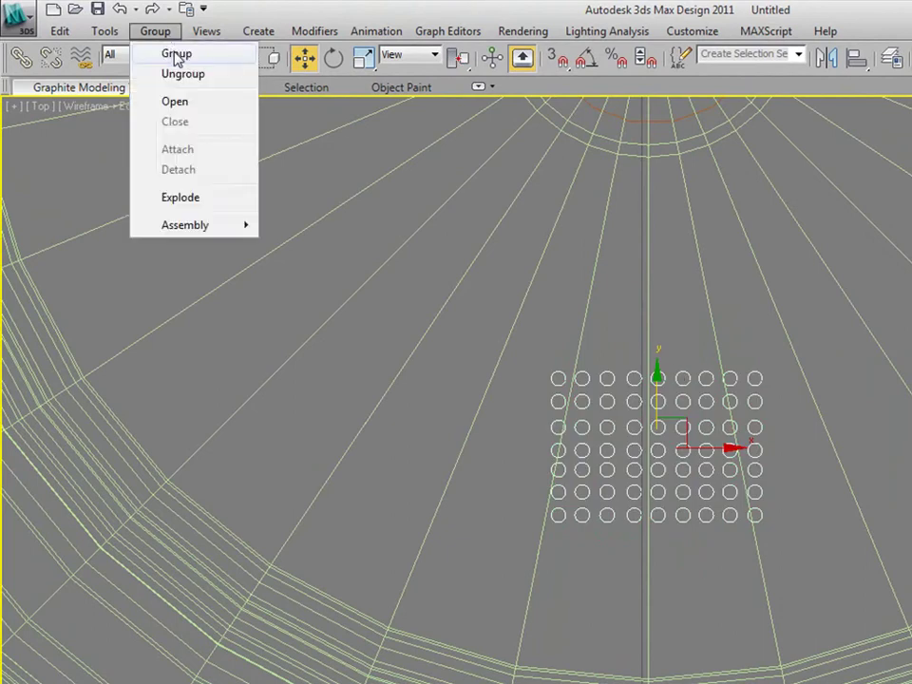
Step: Group the 9-by-7 rod grid and move it to the cap's centre
click(177, 59)
click(785, 519)
middle_drag(593, 364, 601, 654)
drag(610, 641, 602, 278)
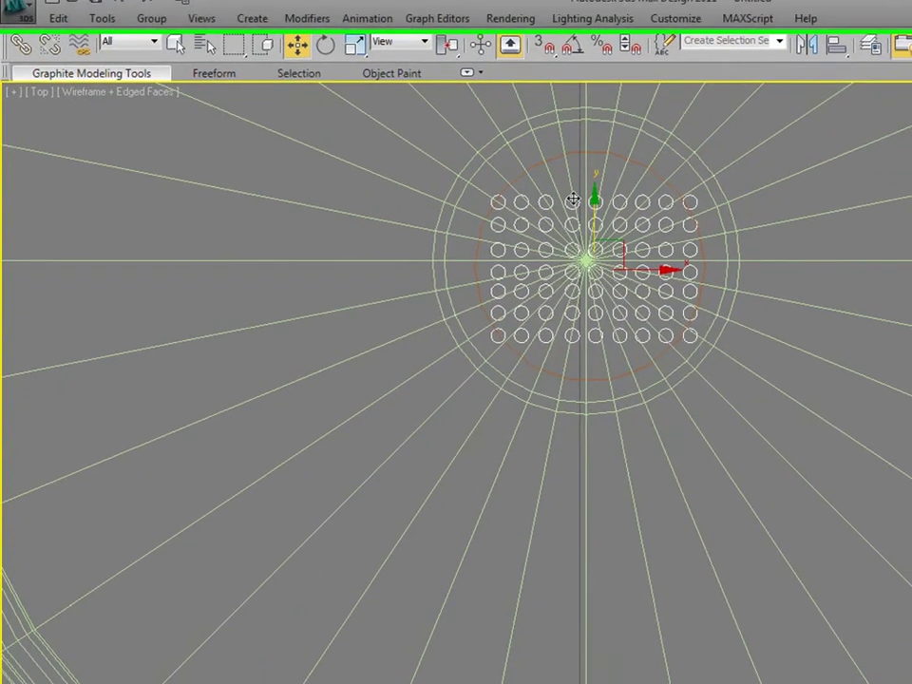
scroll(563, 299, up, 2)
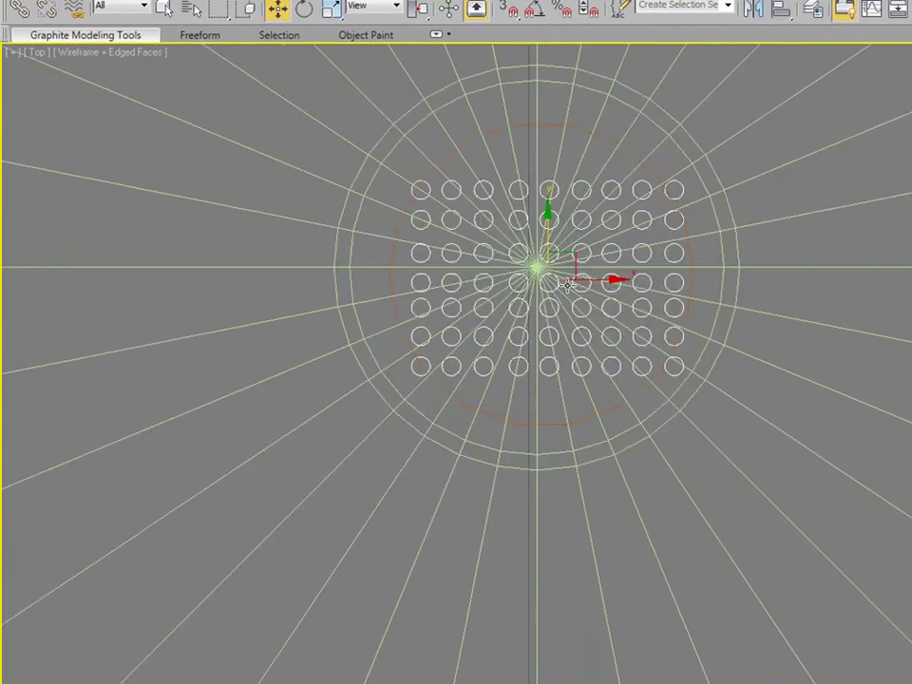
scroll(564, 322, up, 1)
Step: Scale the rod grid down to fit inside the cap and re-centre it
key(r)
drag(545, 309, 534, 319)
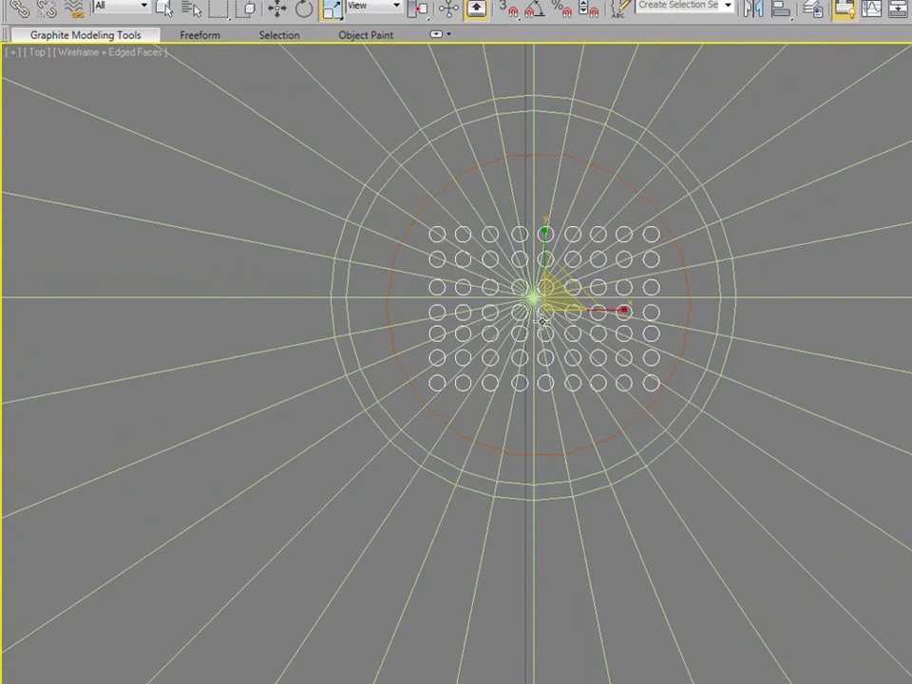
key(w)
drag(622, 311, 617, 312)
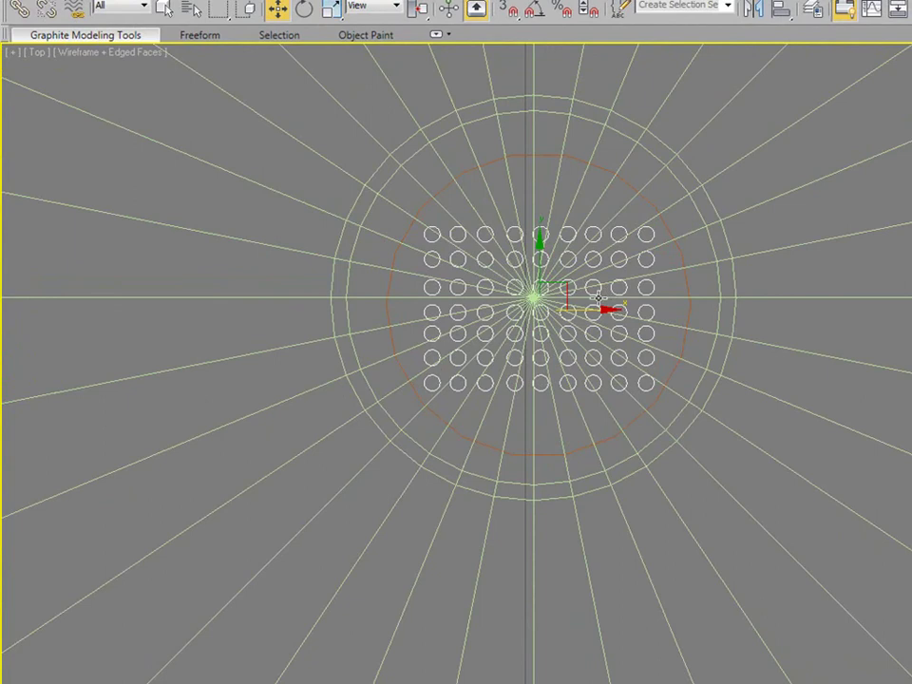
Step: In the Front view, lower the rod grid along Y into the cap
key(f)
scroll(597, 300, up, 2)
scroll(665, 323, down, 4)
middle_drag(726, 283, 544, 430)
scroll(665, 389, down, 2)
scroll(636, 377, up, 5)
scroll(637, 377, up, 3)
scroll(647, 362, up, 3)
middle_drag(631, 374, 575, 368)
drag(624, 316, 623, 346)
Step: Orbit a Perspective view with shaded edged faces, then open the Material Editor with M
scroll(655, 370, down, 3)
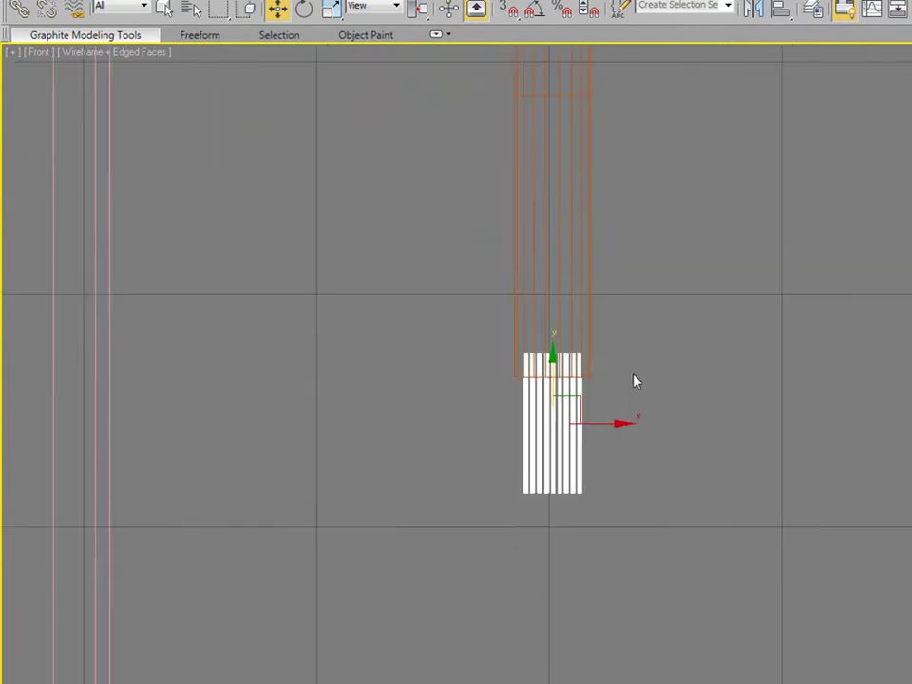
scroll(637, 381, down, 5)
mouse_move(652, 436)
middle_down()
mouse_move(654, 426)
mouse_move(669, 449)
middle_up()
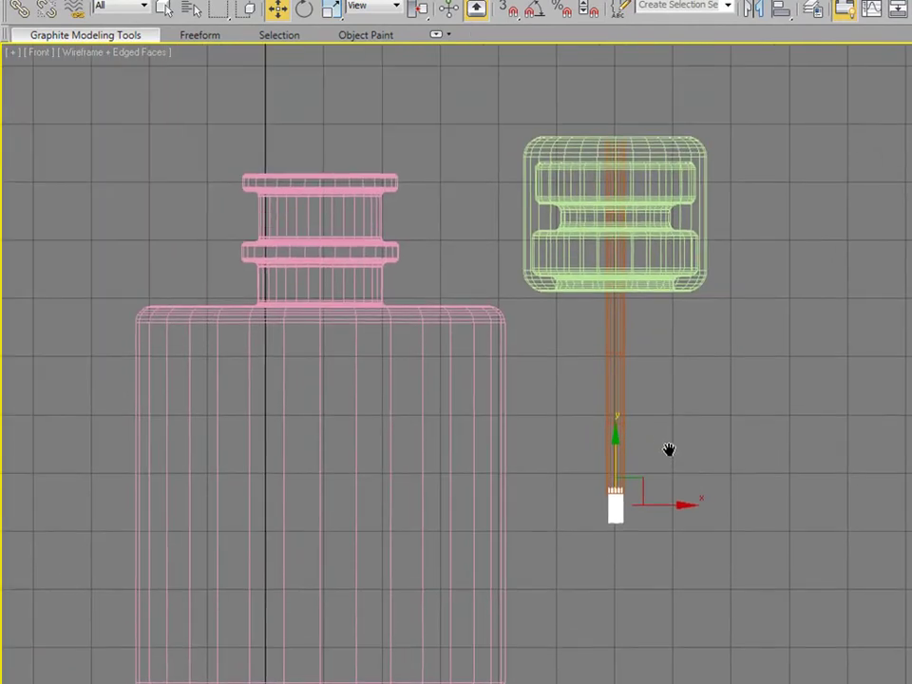
key(p)
mouse_move(625, 294)
alt+middle_down()
mouse_move(618, 322)
mouse_move(602, 330)
alt+middle_up()
key(F3)
alt+middle_drag(607, 246, 627, 285)
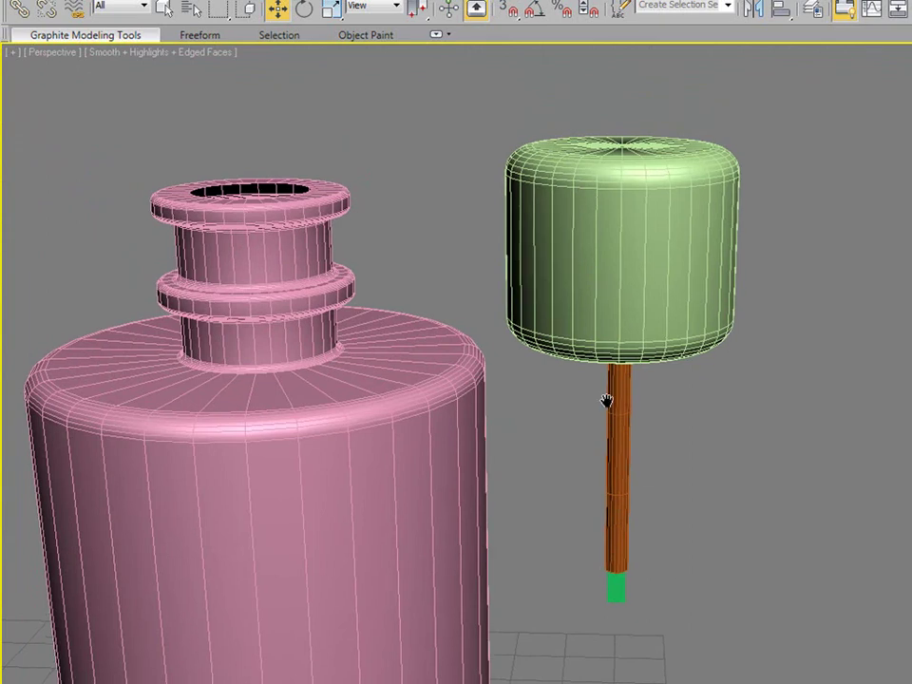
scroll(608, 399, down, 5)
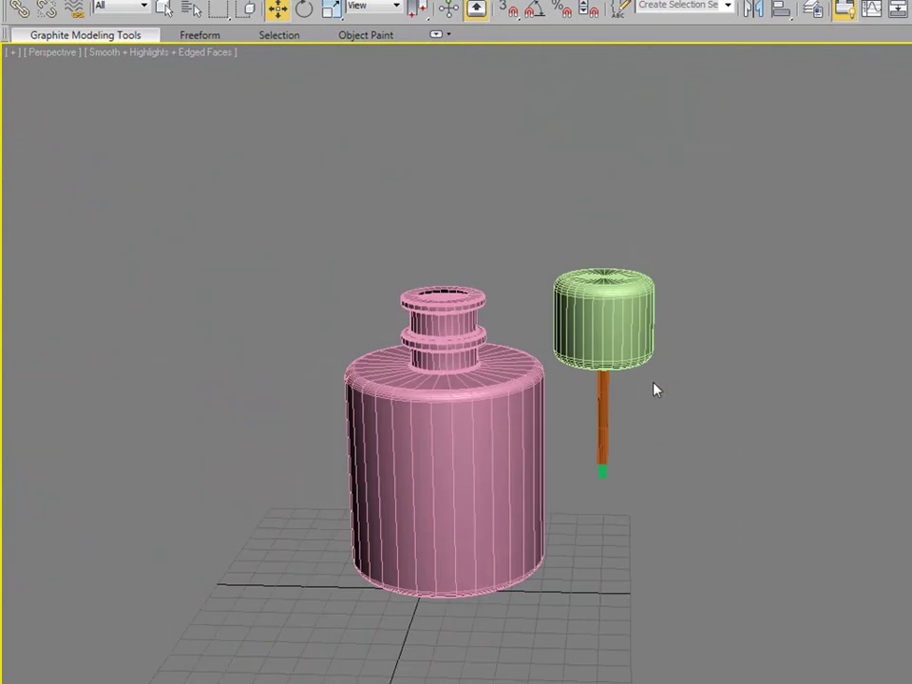
key(m)
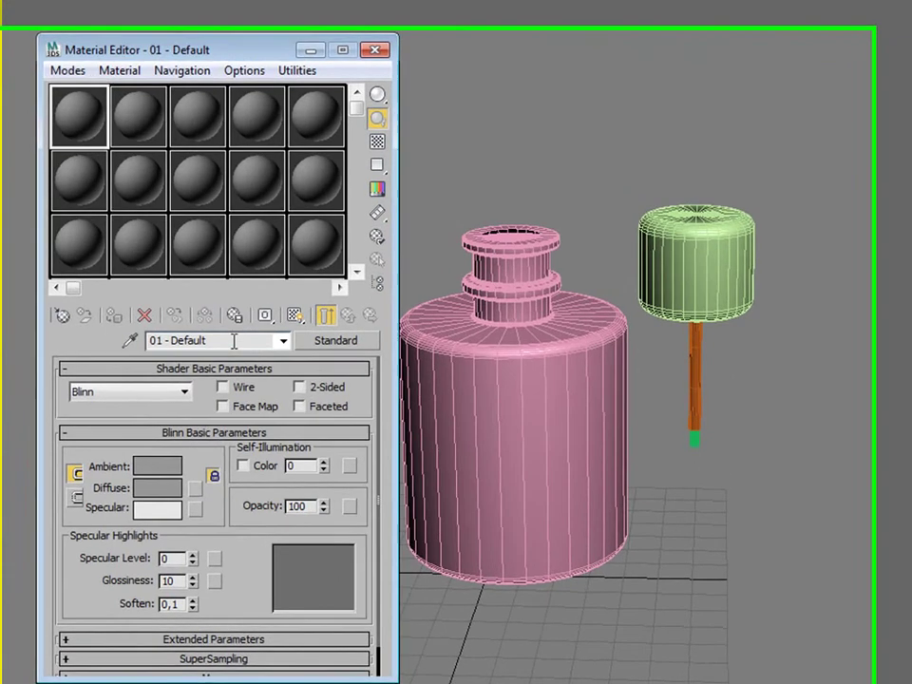
Step: Rename the first material slot to 'azul' and check its magnified preview
click(188, 385)
text(azul)
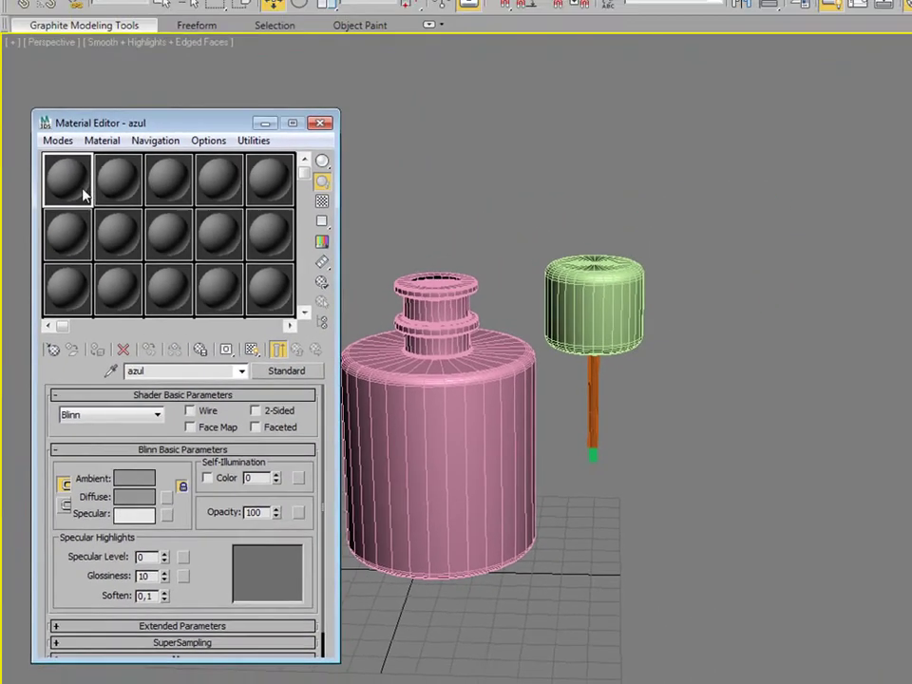
double_click(68, 225)
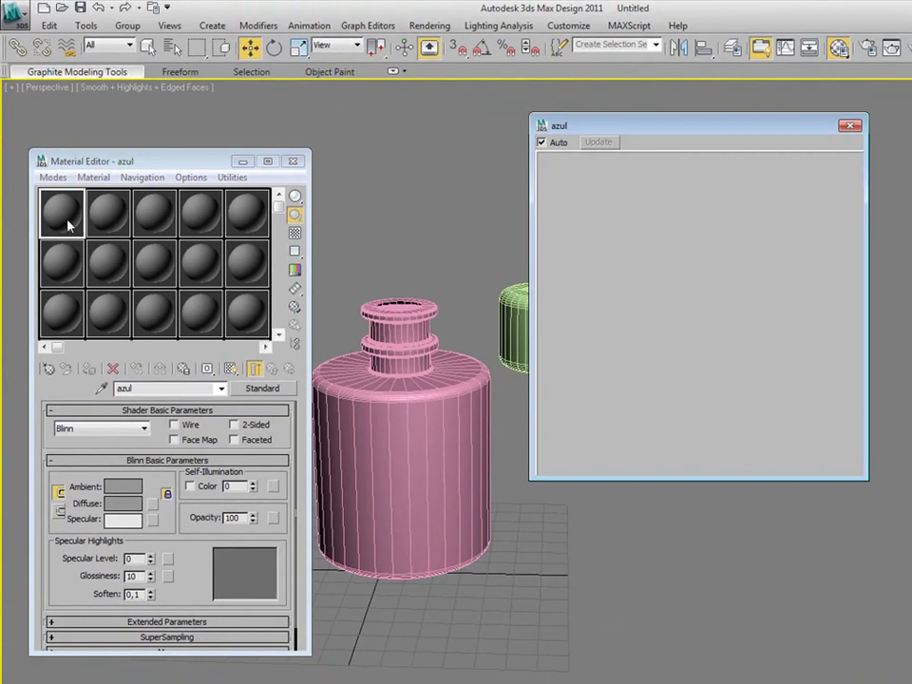
click(851, 126)
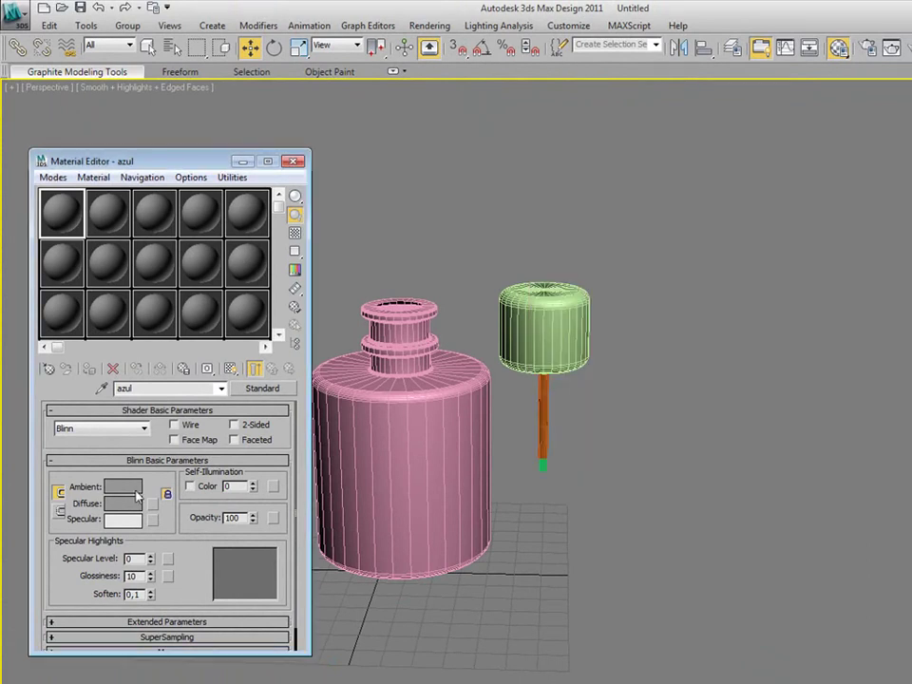
Step: Set azul's Ambient colour to blue (R0, G132, B193) and apply it to the cap
click(123, 487)
drag(360, 126, 369, 170)
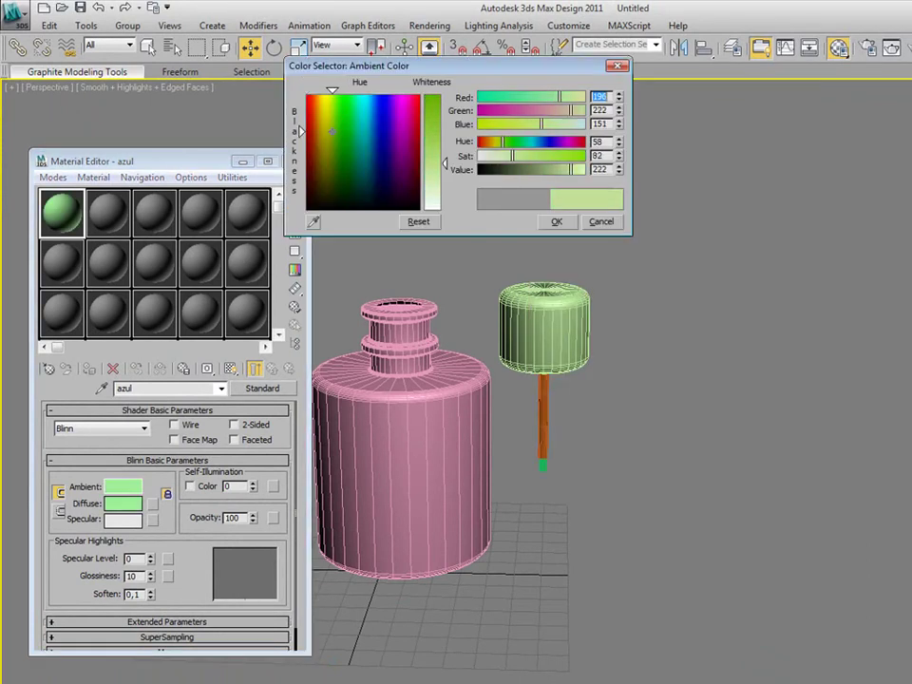
drag(441, 166, 444, 96)
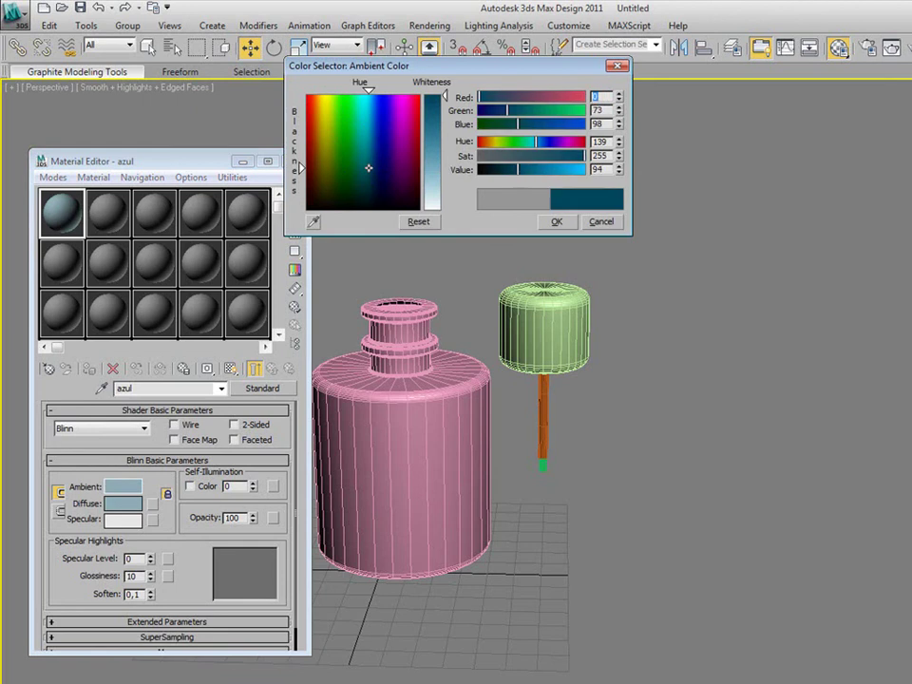
drag(369, 169, 370, 124)
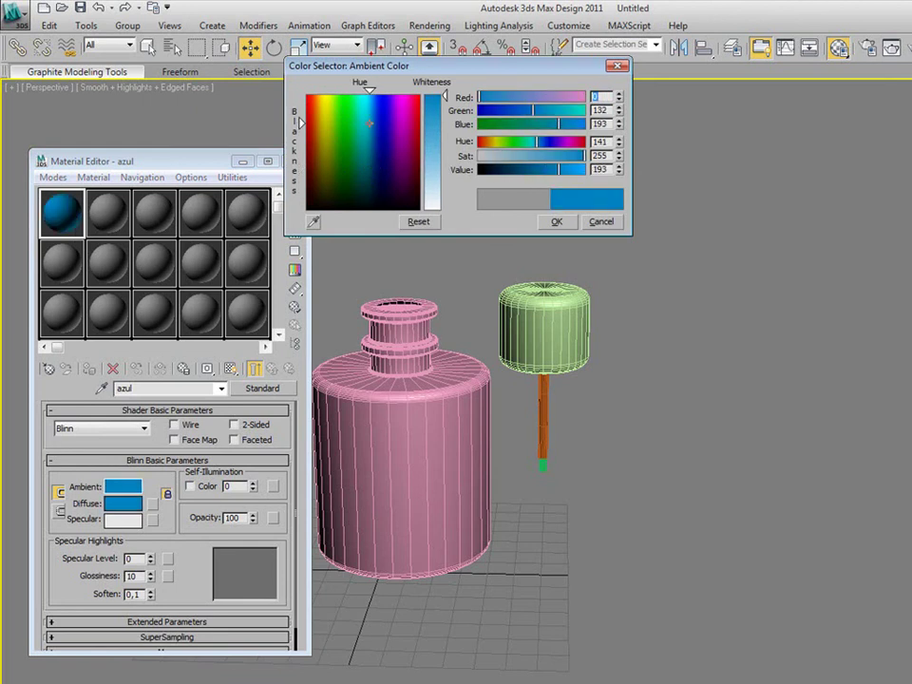
click(63, 215)
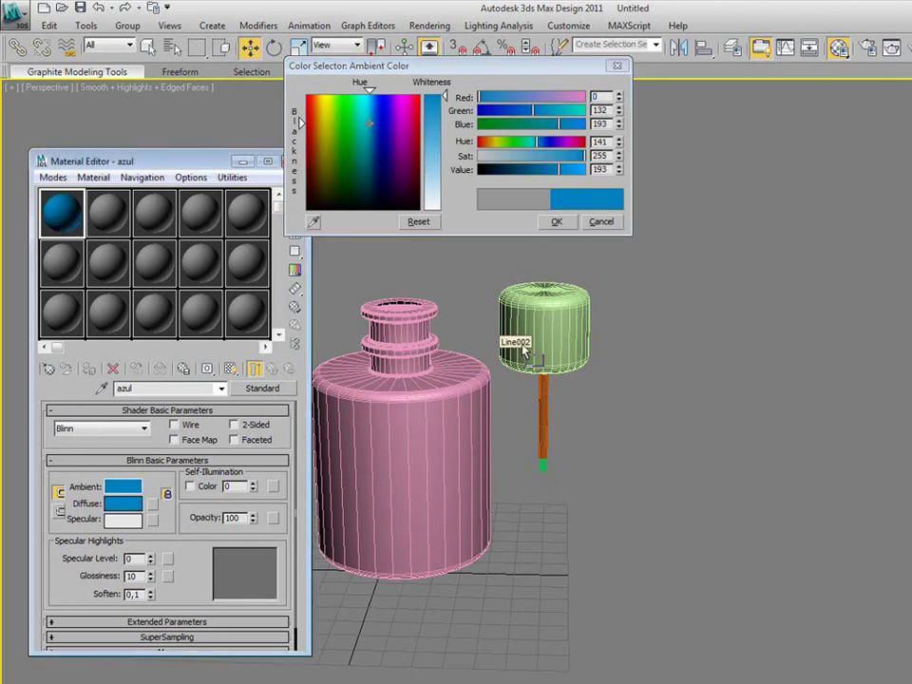
drag(564, 310, 564, 309)
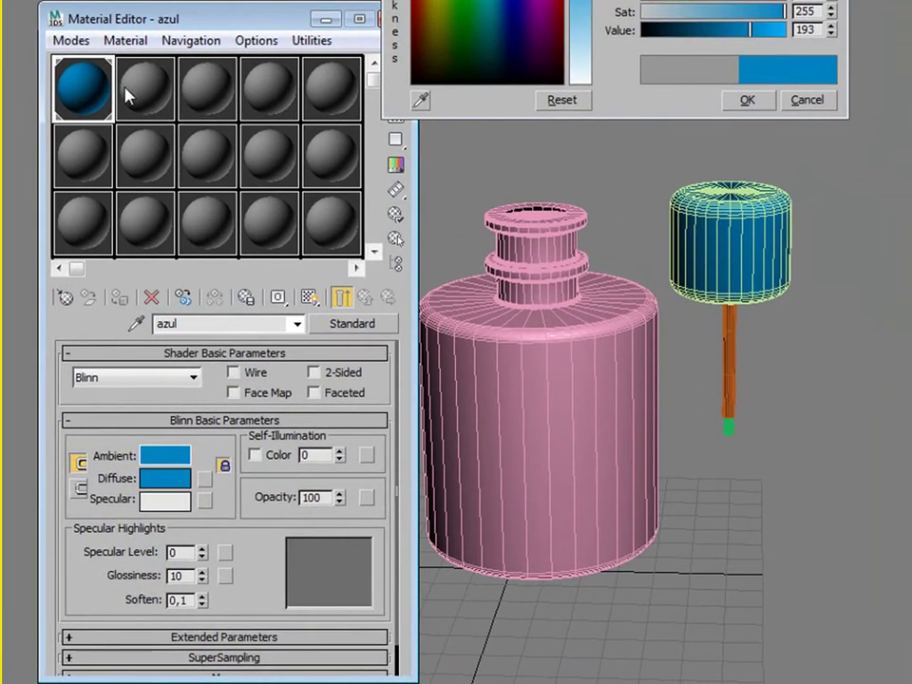
Step: Name the second material slot 'branca'
click(103, 215)
click(230, 322)
text(bra)
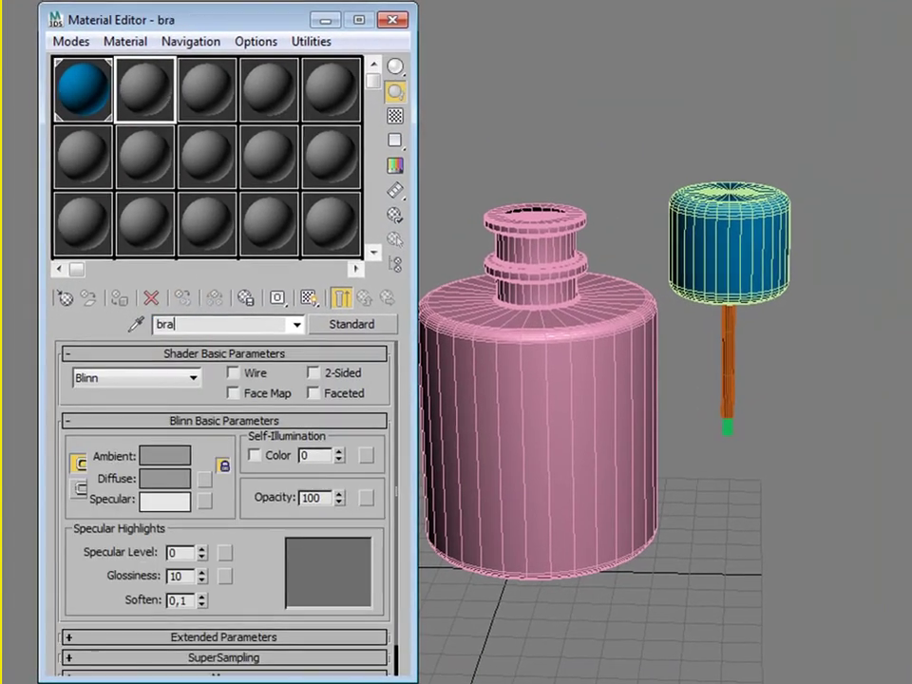
text(nca)
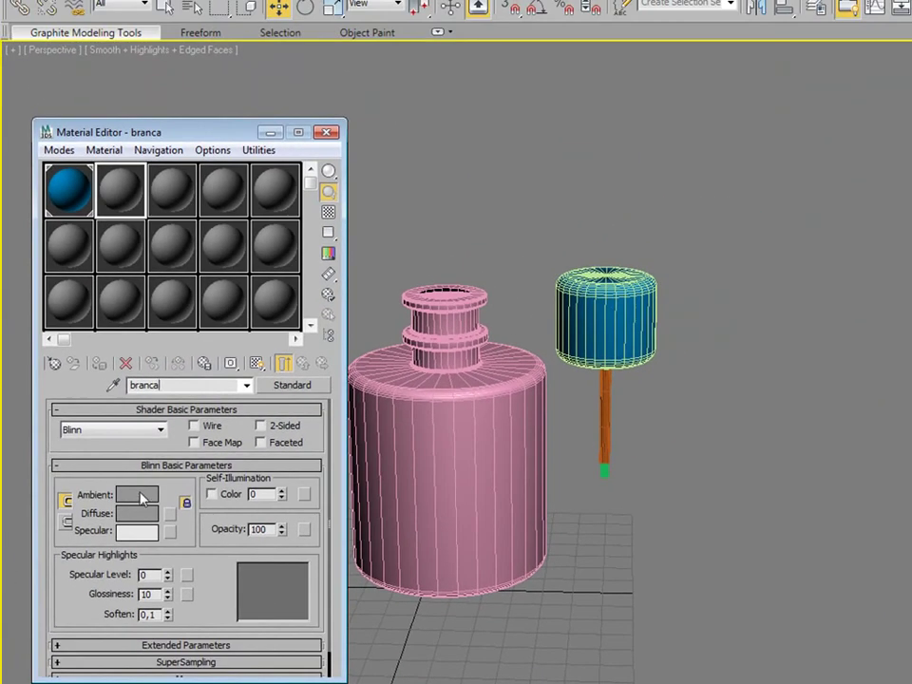
Step: Set branca's Ambient colour to pure white (R255, G255, B255) and apply it to the bottle
click(136, 494)
drag(603, 141, 654, 142)
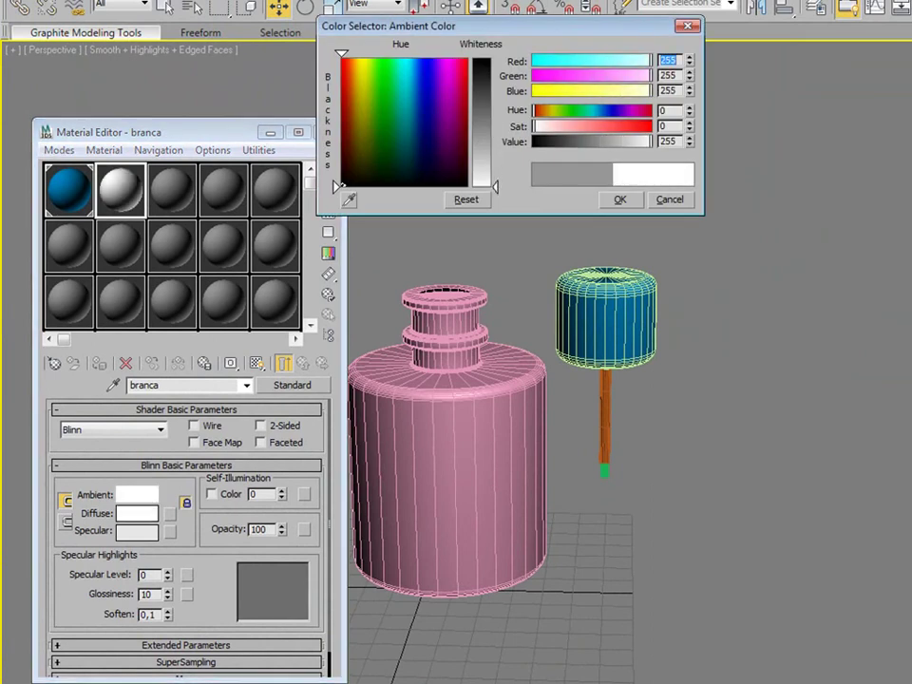
click(619, 203)
drag(120, 190, 407, 444)
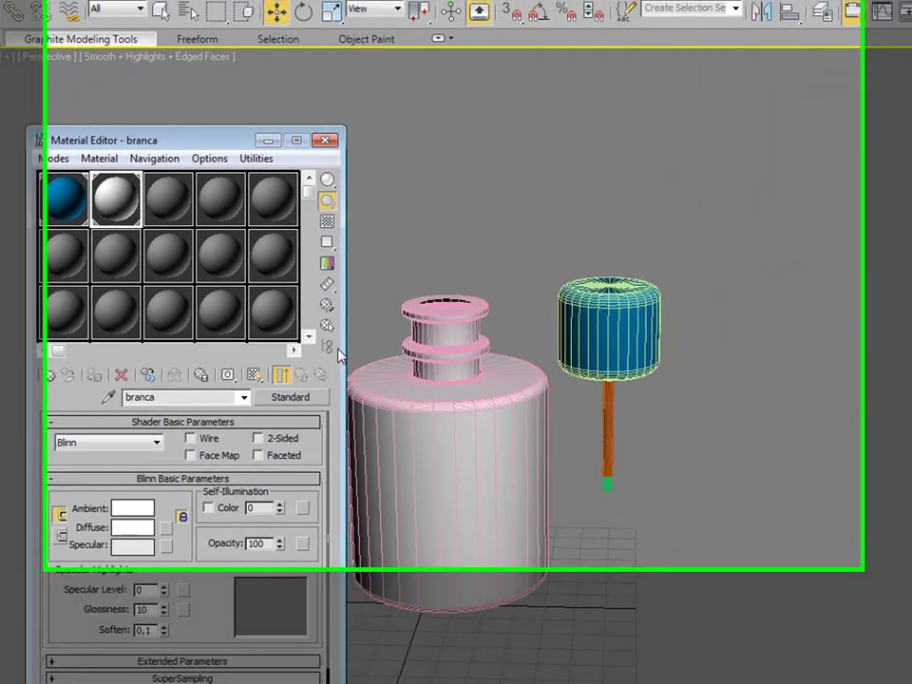
Step: Try dragging the white material onto the stick, close the Material Editor, and select stick and cap
drag(116, 197, 635, 525)
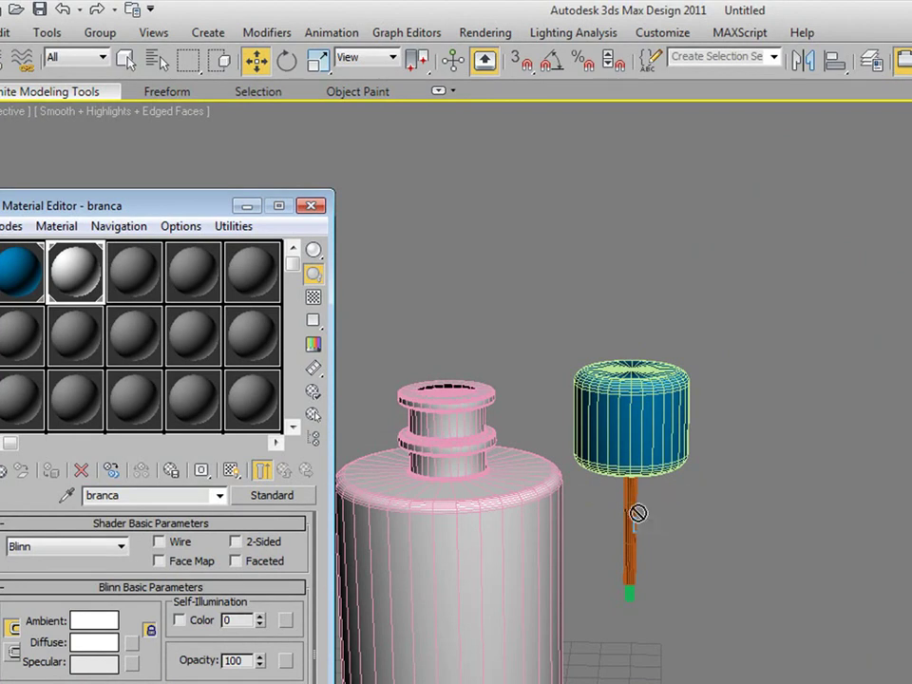
drag(82, 276, 631, 601)
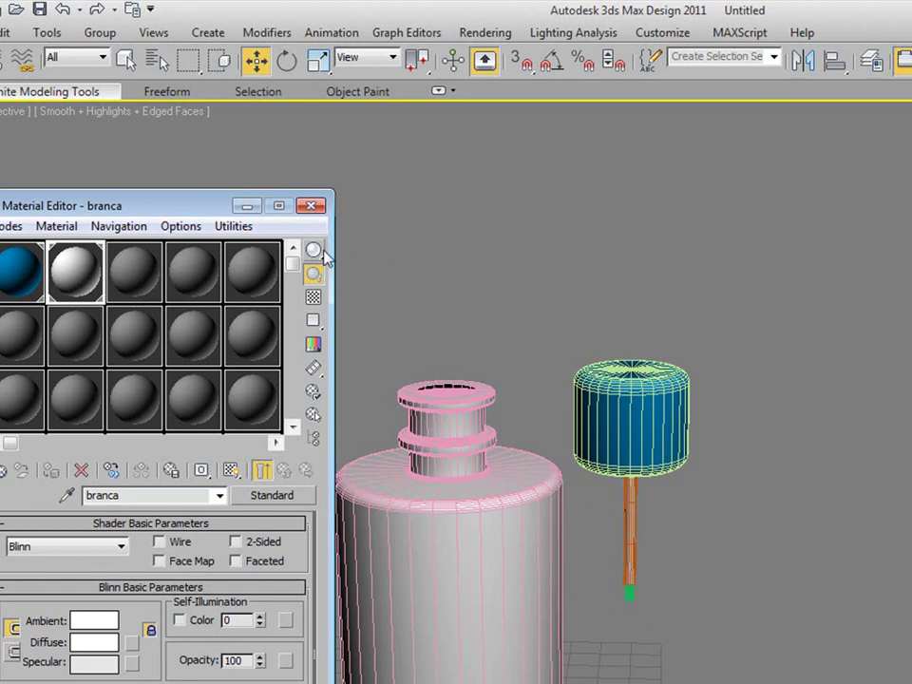
click(311, 209)
drag(880, 351, 611, 607)
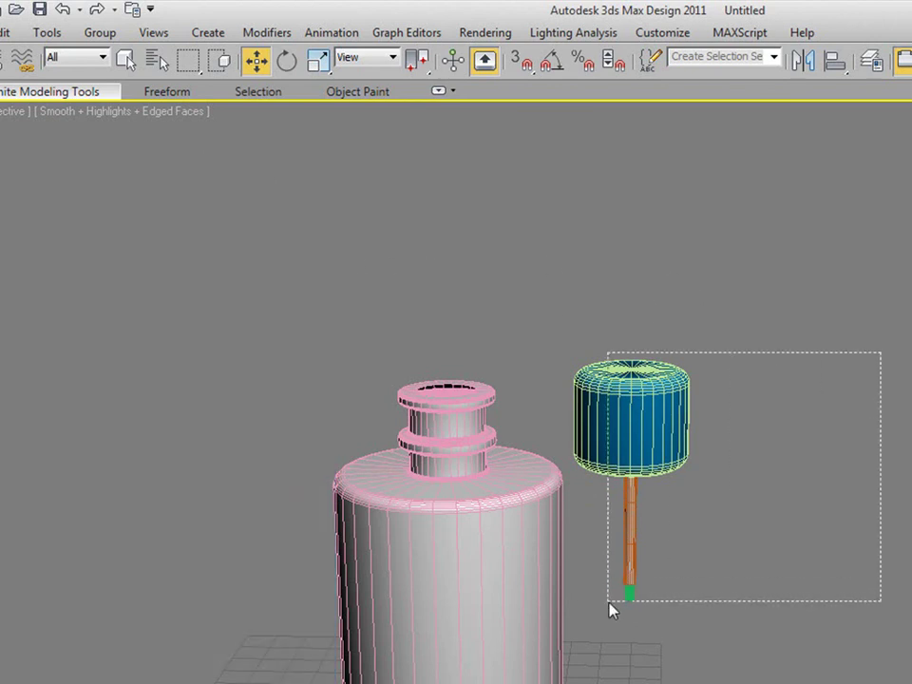
Step: Group the cap and stick as Group009, then orbit and zoom the Perspective view
click(105, 33)
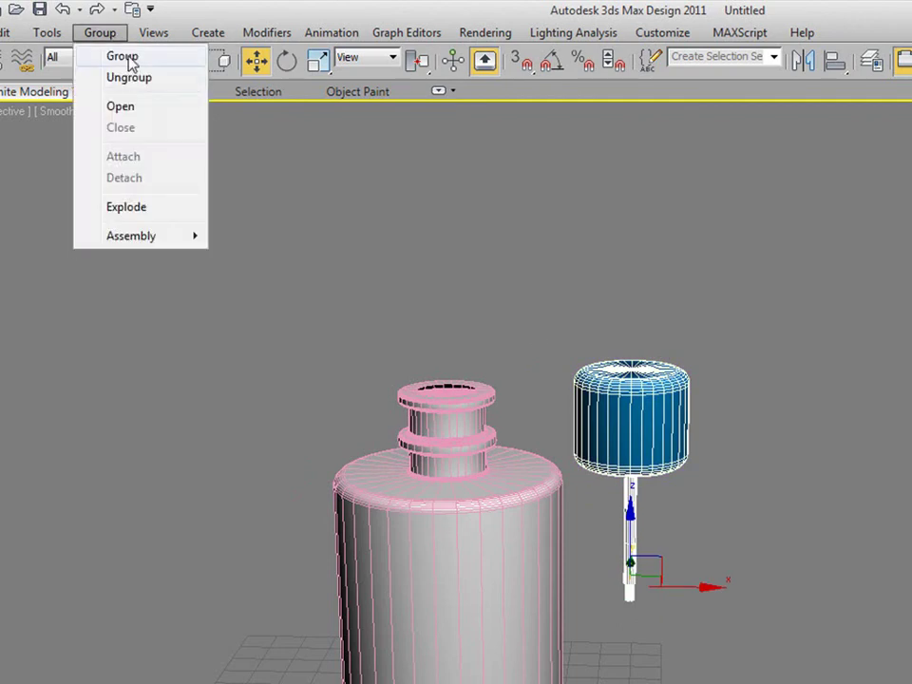
click(131, 59)
click(760, 535)
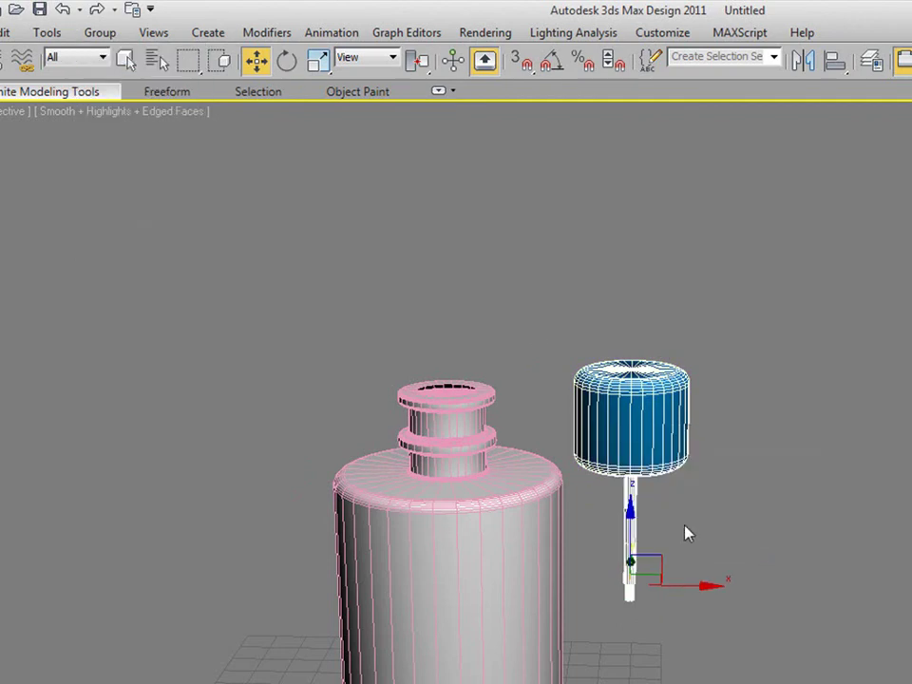
mouse_move(602, 542)
alt+middle_down()
mouse_move(538, 566)
mouse_move(568, 572)
alt+middle_up()
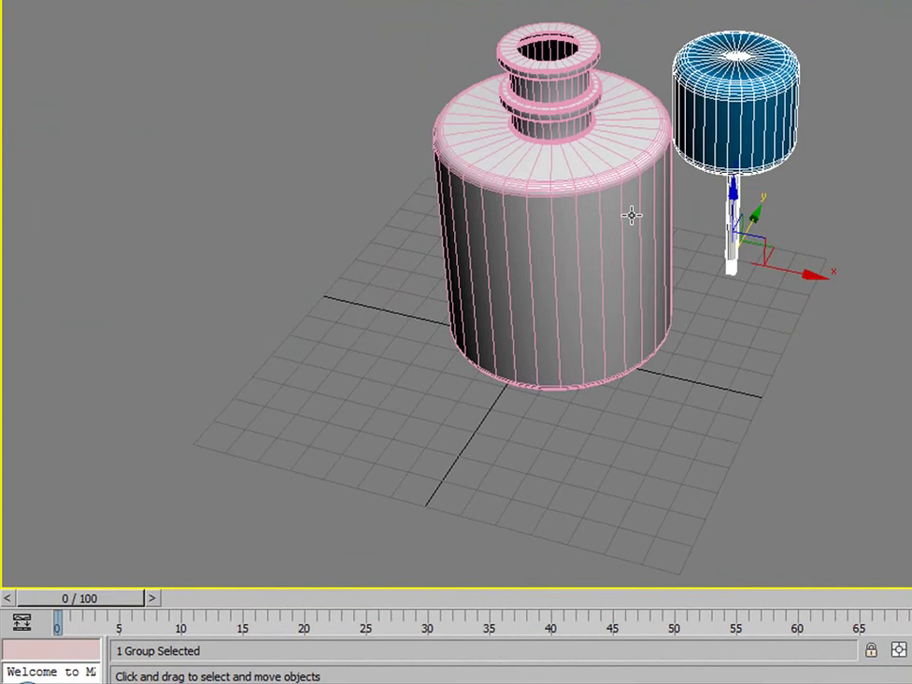
scroll(631, 216, up, 2)
scroll(698, 162, up, 5)
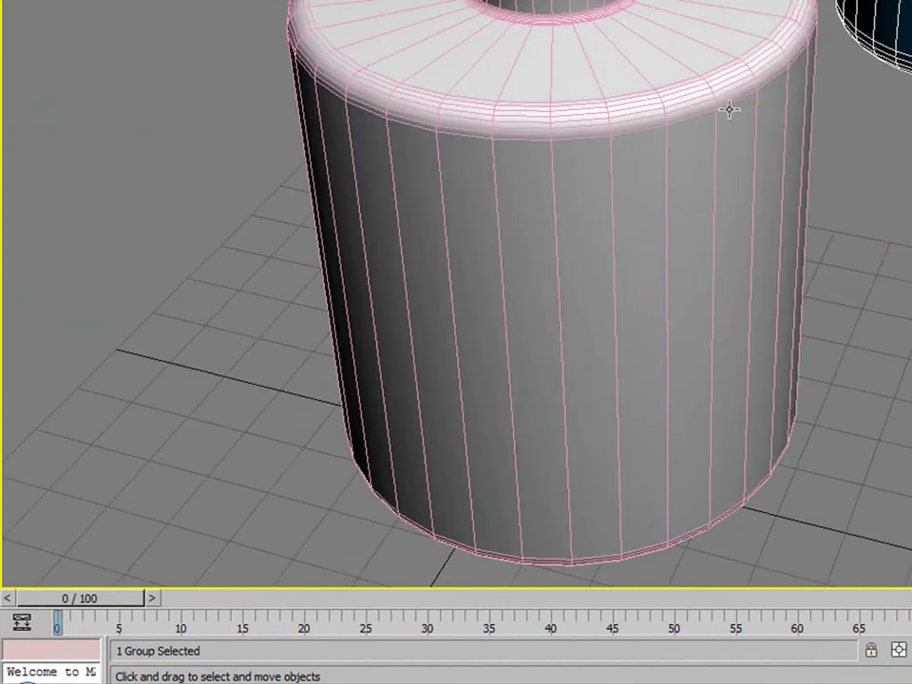
scroll(697, 115, down, 3)
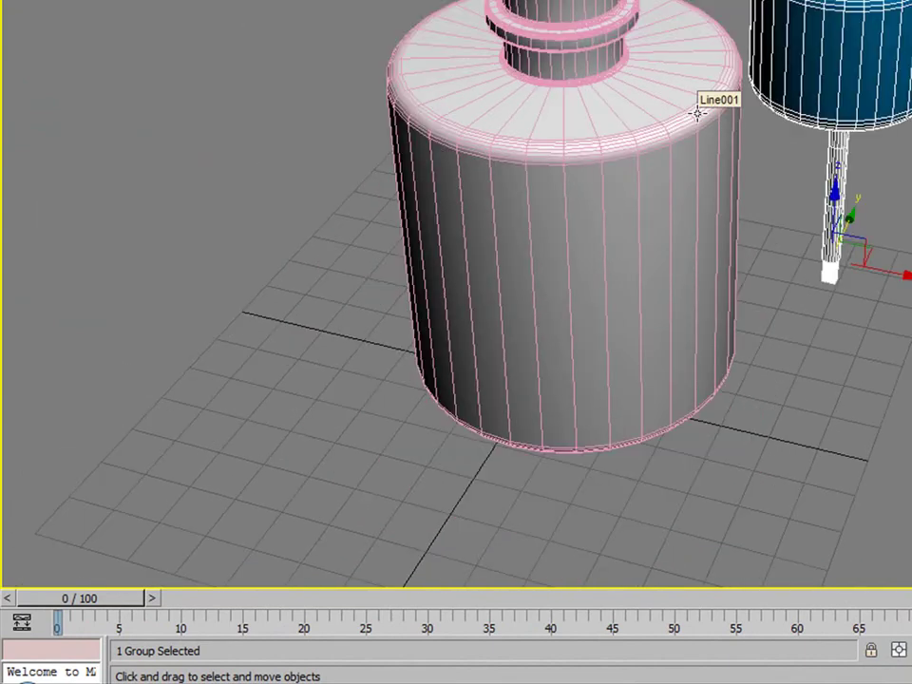